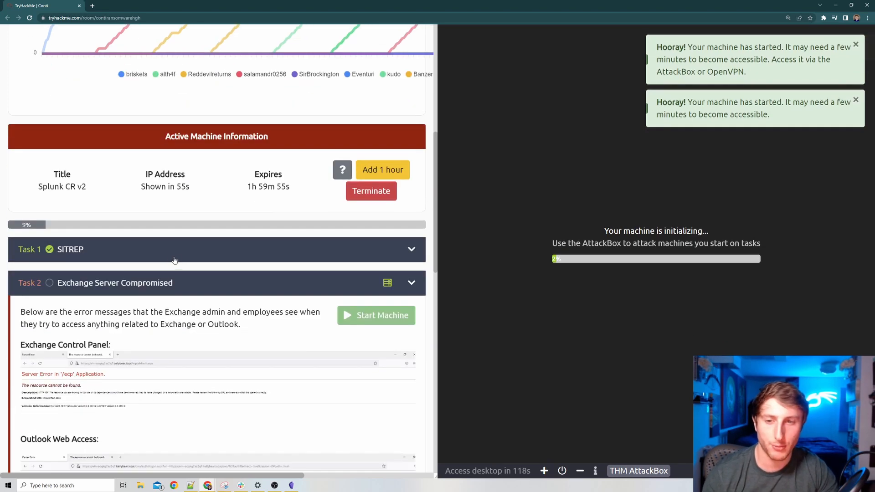
Step: Open Task 1 (SITREP) and read its incident briefing and the enlarged copy of the ransomware note
{"action": "left_click", "coordinate": [172, 257]}
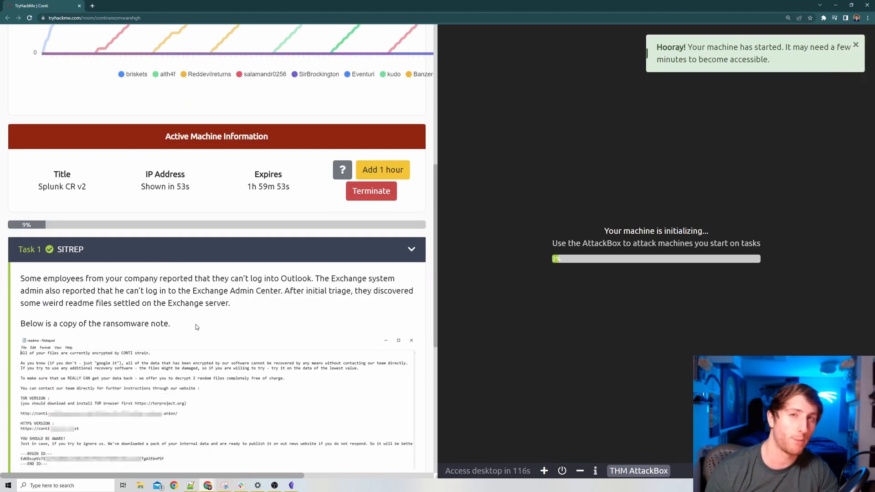
{"action": "scroll", "coordinate": [199, 327], "scroll_direction": "down", "scroll_amount": 2}
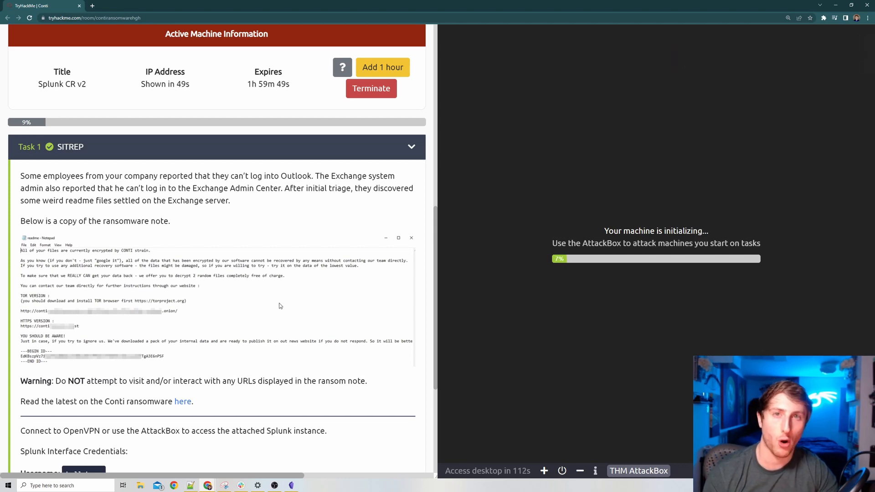
{"action": "scroll", "coordinate": [253, 308], "scroll_direction": "down", "scroll_amount": 2}
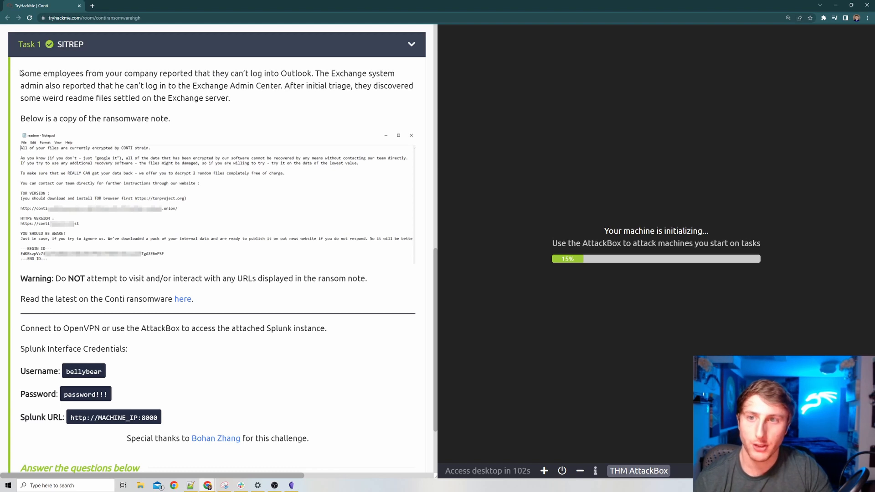
{"action": "left_click_drag", "start_coordinate": [20, 73], "coordinate": [141, 87]}
{"action": "left_click", "coordinate": [144, 91]}
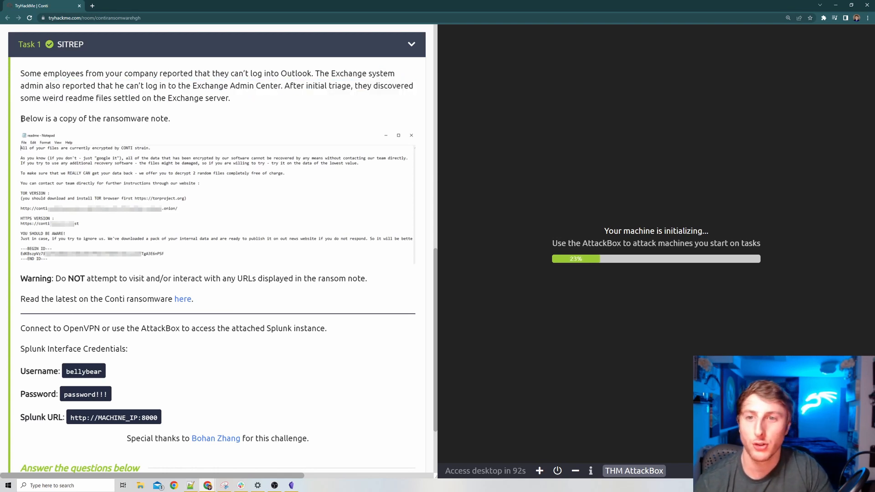
{"action": "left_click_drag", "start_coordinate": [22, 119], "coordinate": [180, 121]}
{"action": "left_click", "coordinate": [185, 148]}
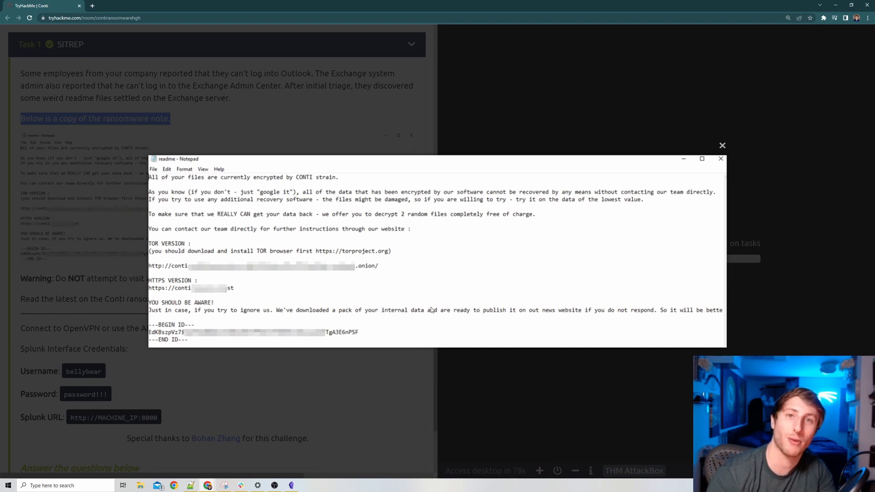
{"action": "left_click", "coordinate": [130, 285]}
Step: Look up the Splunk interface credentials and URL in Task 1 and compare the IP with the active machine information
{"action": "scroll", "coordinate": [114, 258], "scroll_direction": "down", "scroll_amount": 2}
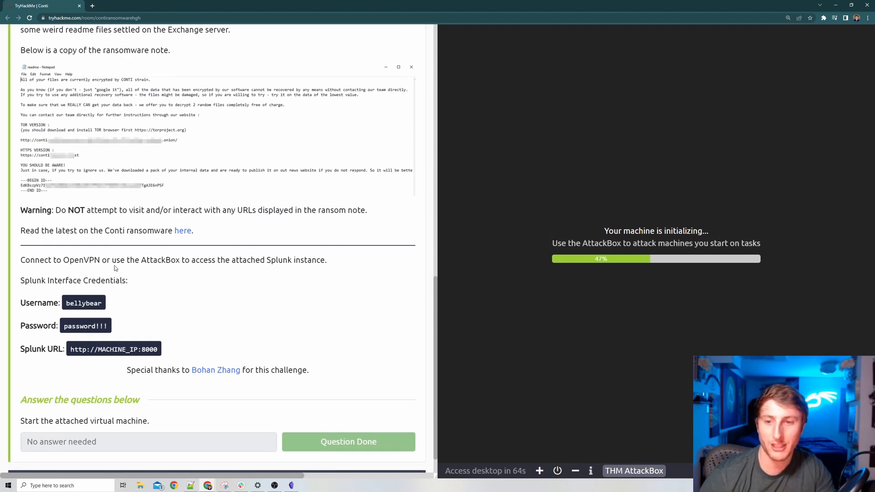
{"action": "scroll", "coordinate": [115, 268], "scroll_direction": "down", "scroll_amount": 1}
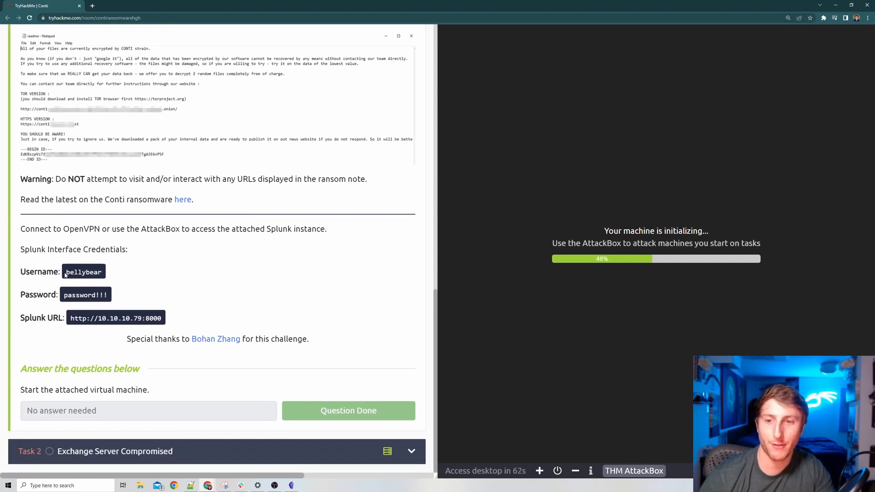
{"action": "left_click_drag", "start_coordinate": [65, 275], "coordinate": [104, 273]}
{"action": "left_click_drag", "start_coordinate": [64, 295], "coordinate": [116, 294]}
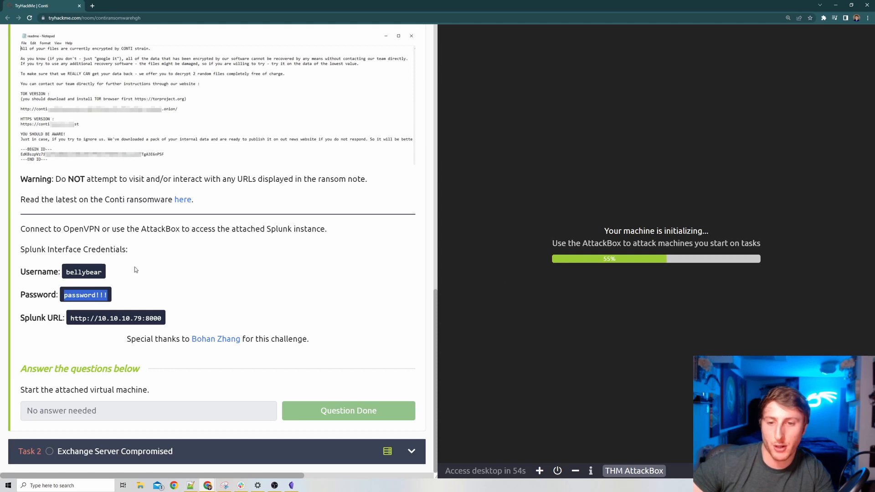
{"action": "left_click", "coordinate": [77, 318]}
{"action": "left_click_drag", "start_coordinate": [70, 318], "coordinate": [171, 320]}
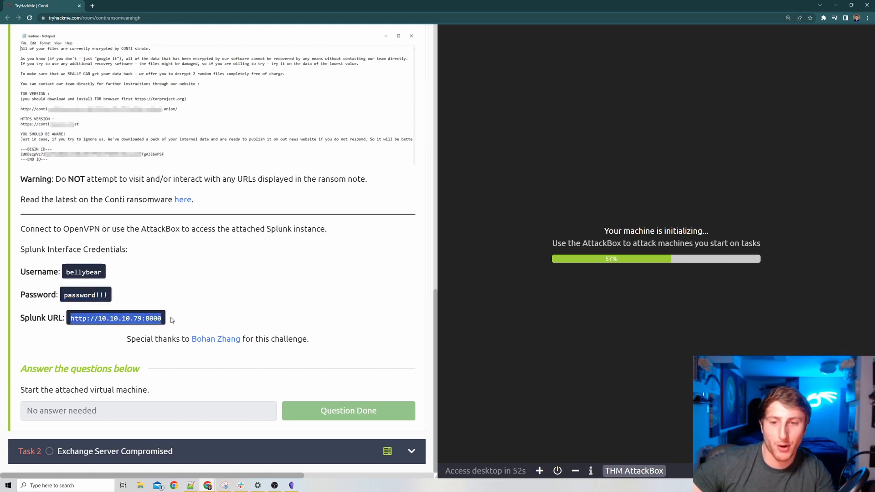
{"action": "left_click", "coordinate": [72, 320]}
{"action": "left_click_drag", "start_coordinate": [98, 319], "coordinate": [142, 319]}
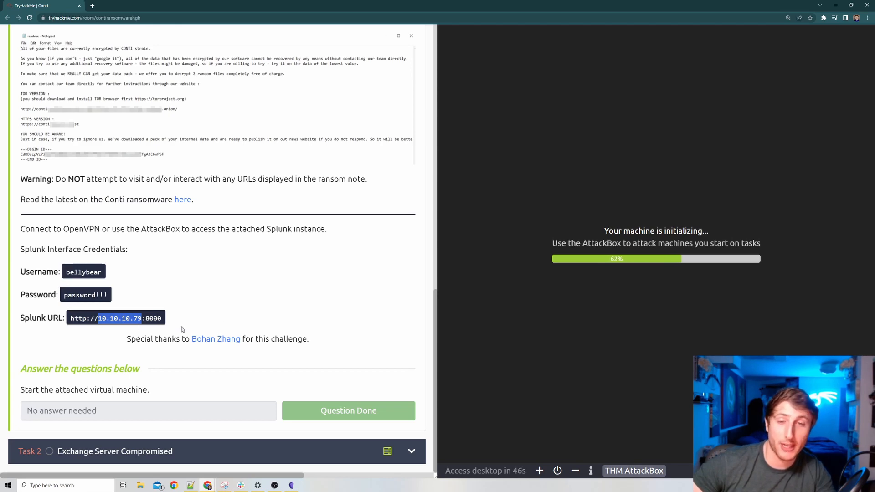
{"action": "scroll", "coordinate": [180, 332], "scroll_direction": "up", "scroll_amount": 6}
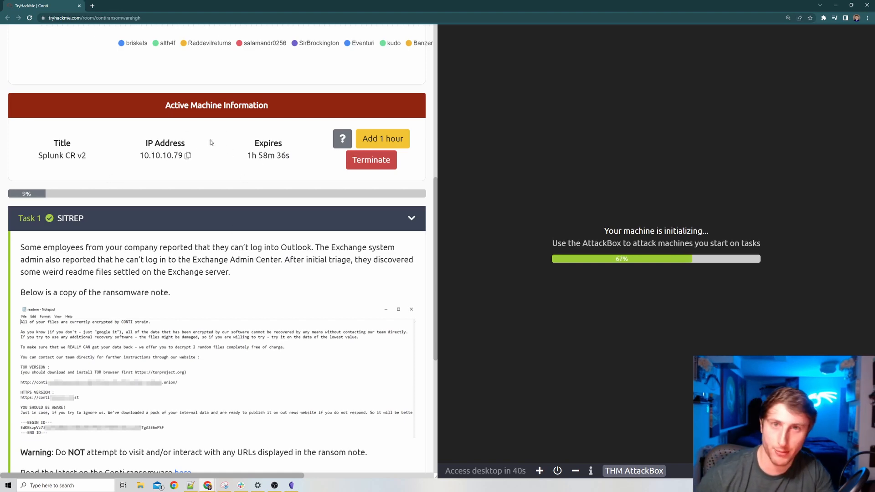
{"action": "scroll", "coordinate": [259, 246], "scroll_direction": "down", "scroll_amount": 6}
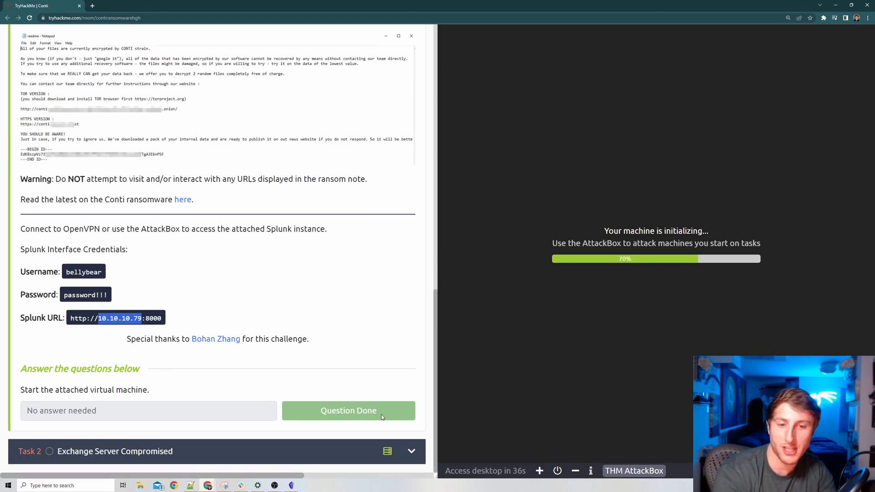
{"action": "left_click", "coordinate": [342, 408]}
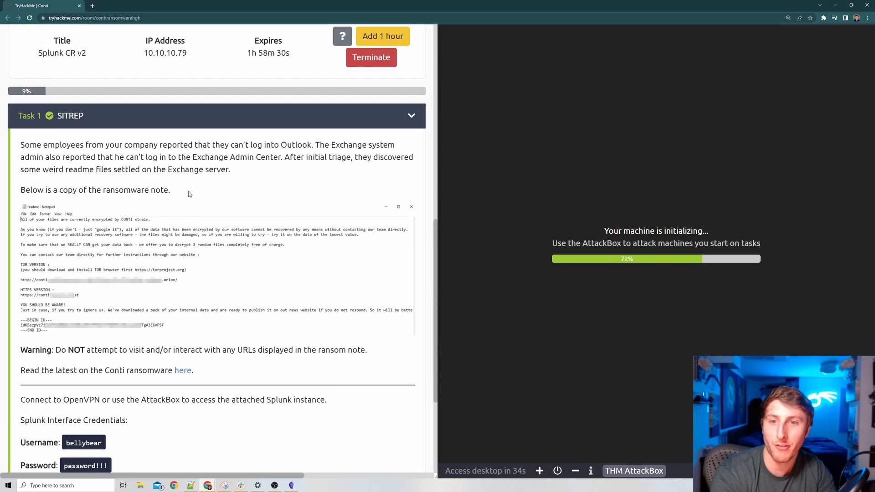
Step: Open Task 2 (Exchange Server Compromised) and read through its error messages and all the investigation questions
{"action": "left_click", "coordinate": [228, 445]}
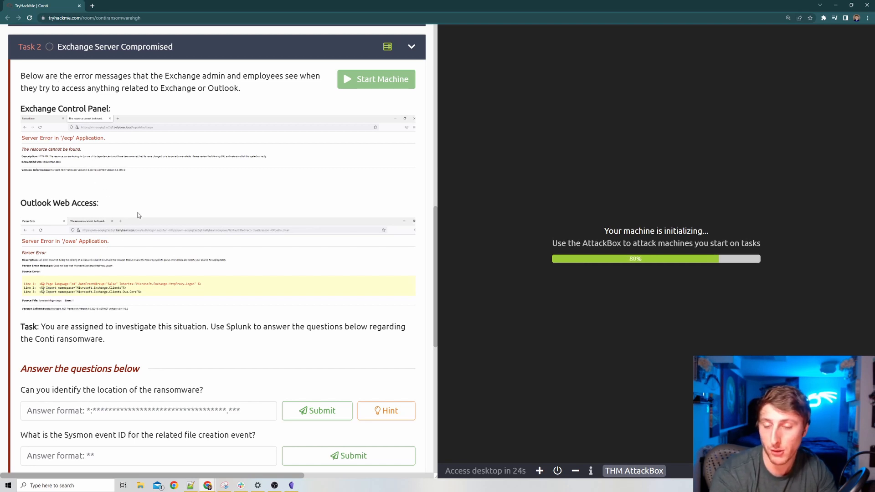
{"action": "scroll", "coordinate": [139, 215], "scroll_direction": "down", "scroll_amount": 5}
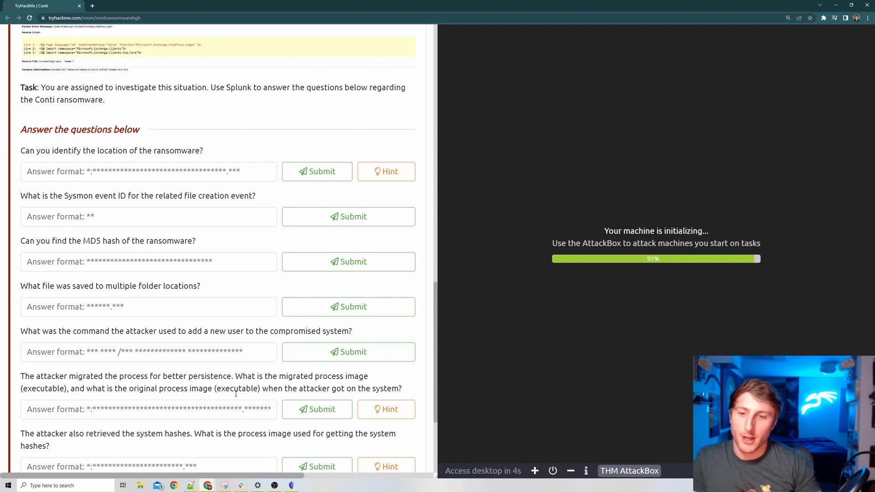
{"action": "scroll", "coordinate": [173, 230], "scroll_direction": "down", "scroll_amount": 3}
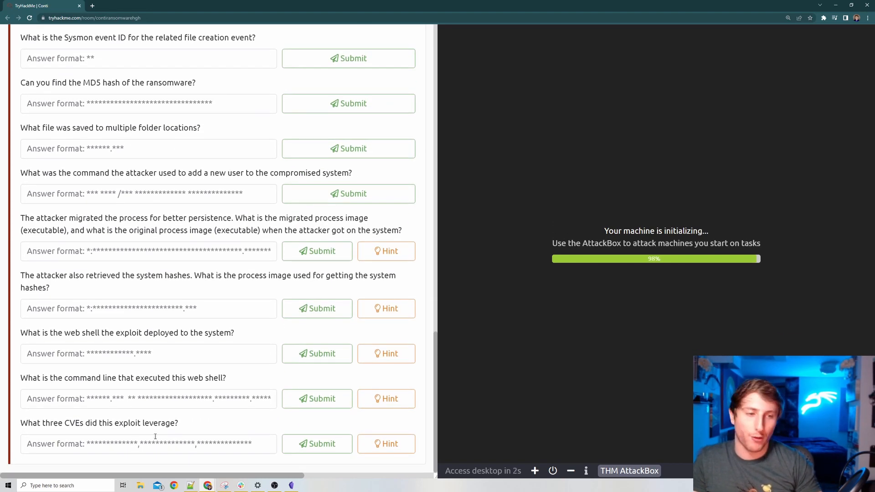
{"action": "scroll", "coordinate": [147, 384], "scroll_direction": "up", "scroll_amount": 3}
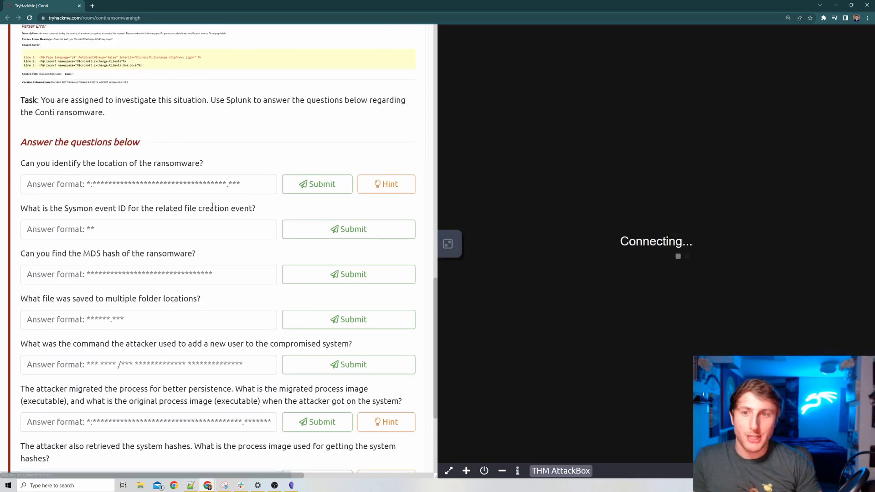
{"action": "scroll", "coordinate": [135, 71], "scroll_direction": "up", "scroll_amount": 5}
{"action": "left_click", "coordinate": [135, 71]}
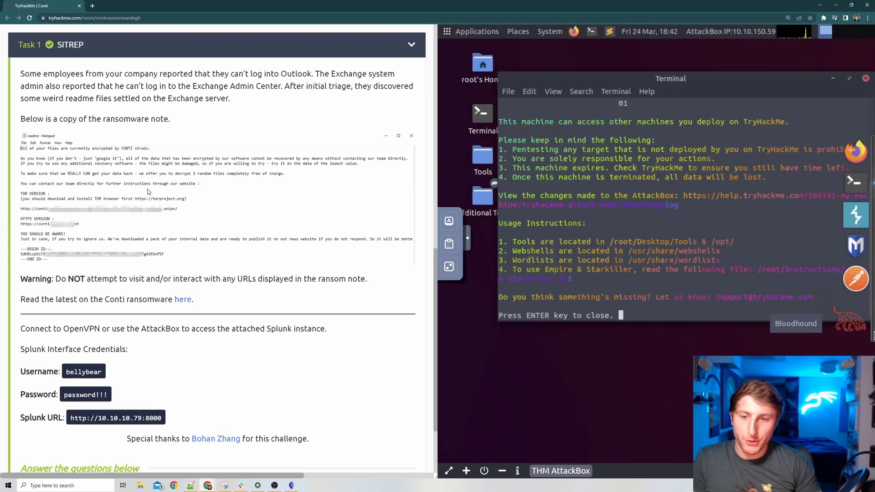
{"action": "scroll", "coordinate": [88, 331], "scroll_direction": "down", "scroll_amount": 4}
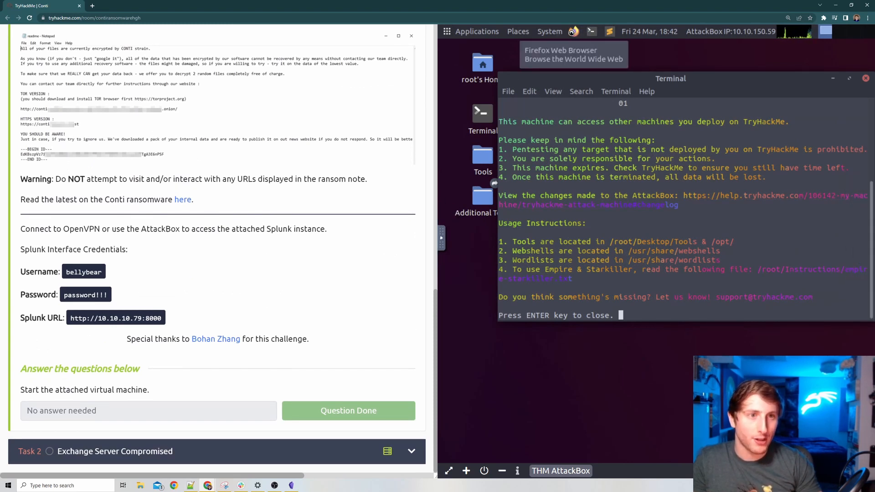
{"action": "left_click", "coordinate": [566, 32]}
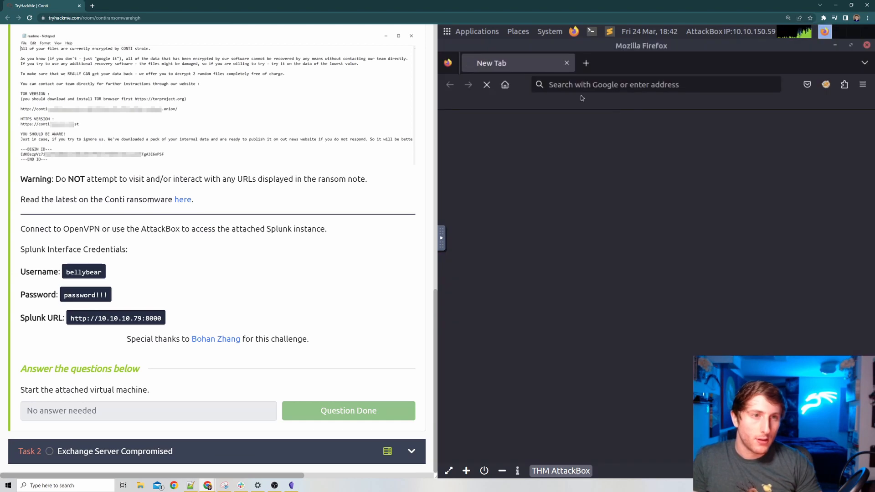
{"action": "left_click", "coordinate": [556, 84]}
{"action": "left_click", "coordinate": [597, 85]}
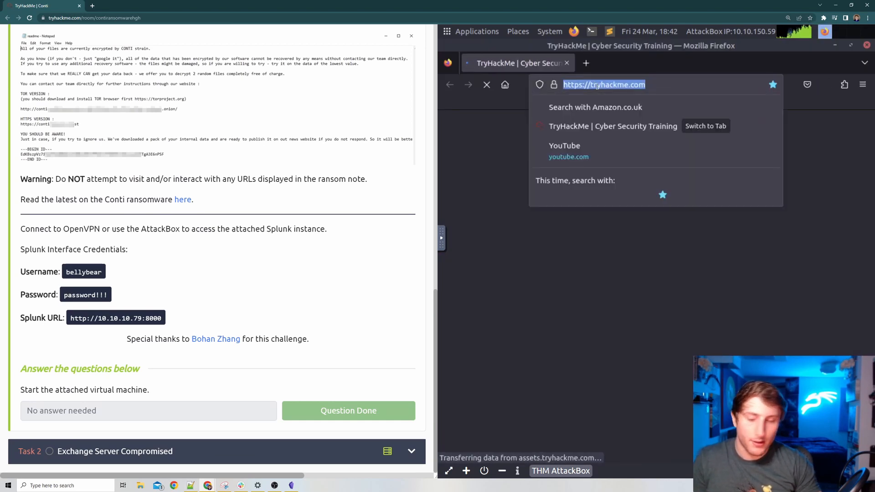
{"action": "type", "text": "http"}
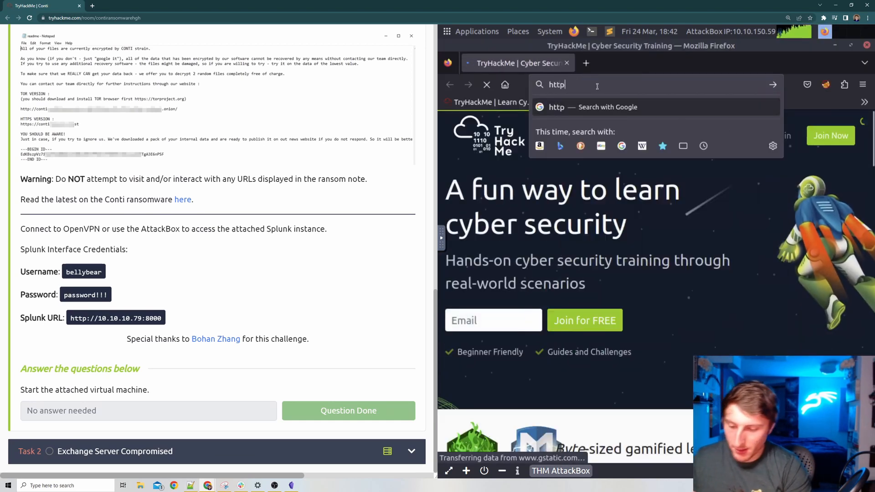
{"action": "type", "text": "://"}
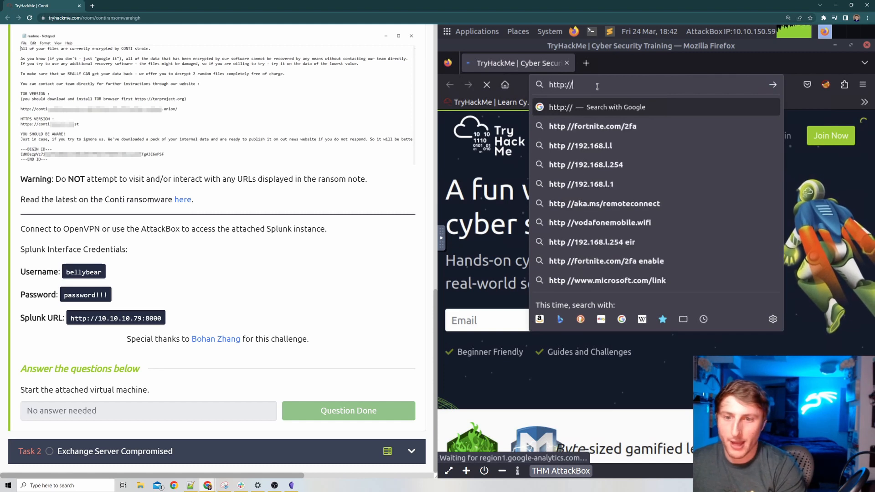
{"action": "type", "text": "10.1"}
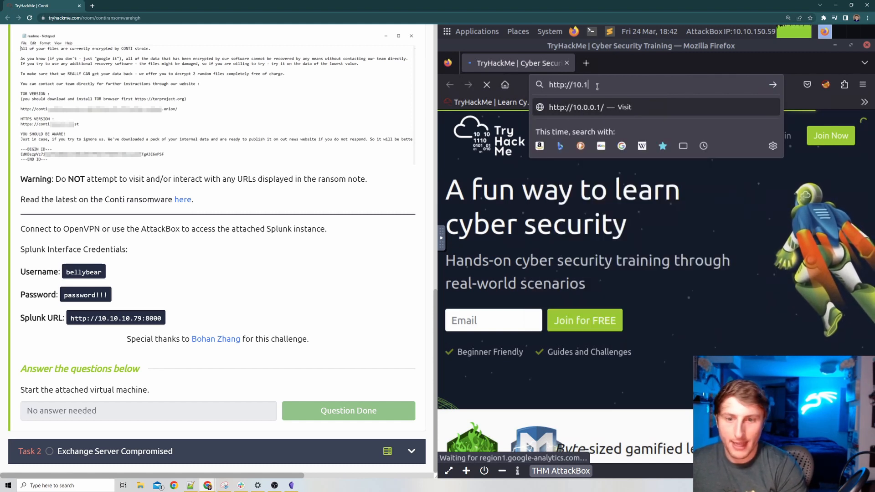
{"action": "type", "text": "0.10.79:"}
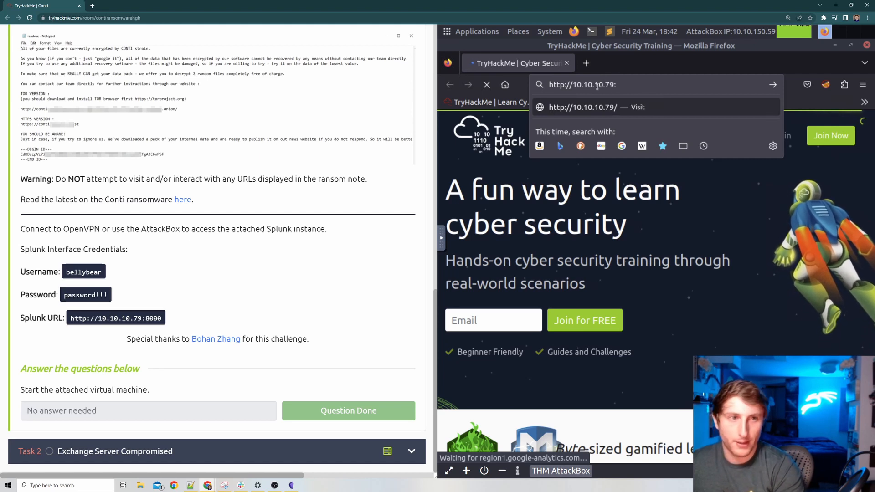
{"action": "type", "text": "8000"}
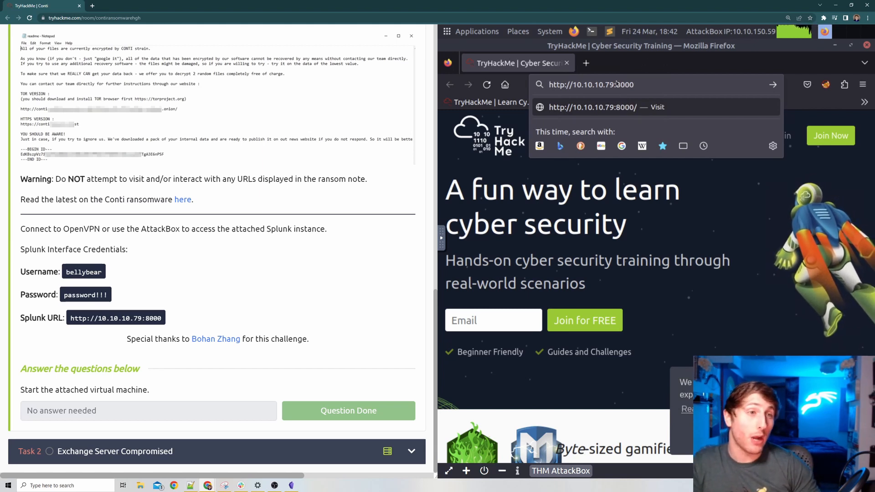
{"action": "left_click_drag", "start_coordinate": [611, 84], "coordinate": [580, 79]}
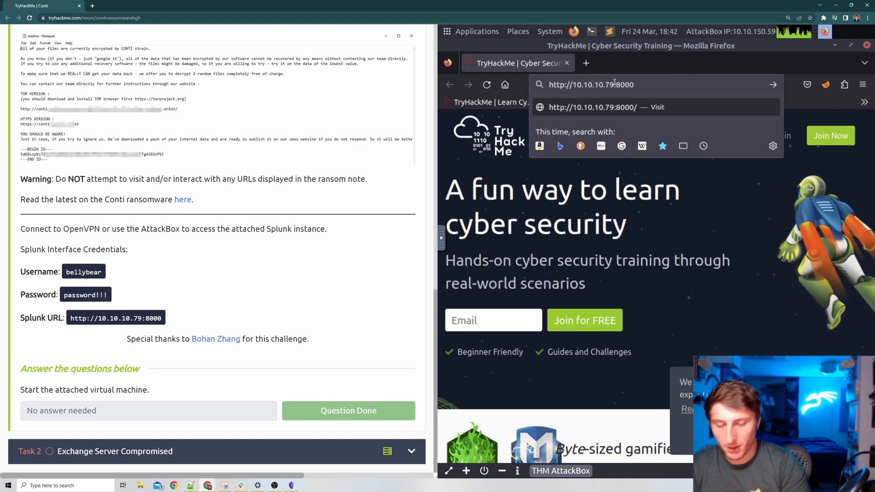
{"action": "key", "text": "Return"}
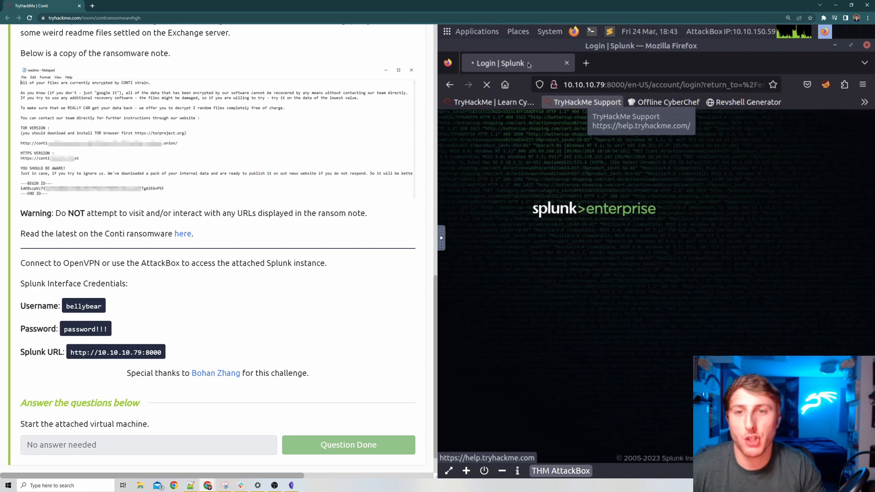
Step: Review the Task 1 details once more and reopen Task 2 to show its questions beside the AttackBox
{"action": "scroll", "coordinate": [239, 204], "scroll_direction": "up", "scroll_amount": 5}
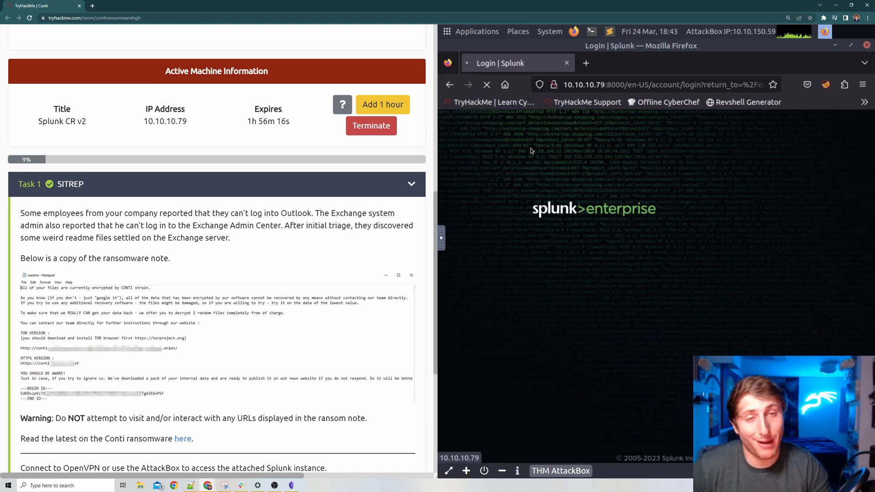
{"action": "scroll", "coordinate": [260, 175], "scroll_direction": "down", "scroll_amount": 3}
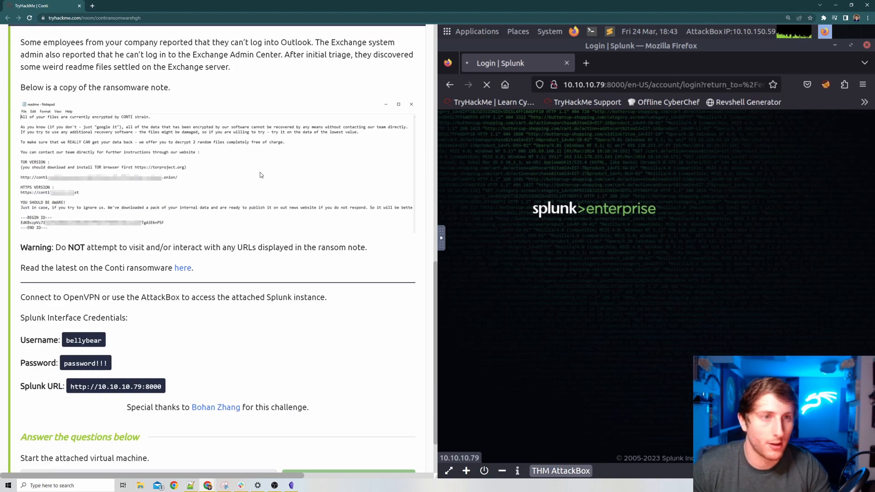
{"action": "scroll", "coordinate": [260, 175], "scroll_direction": "down", "scroll_amount": 2}
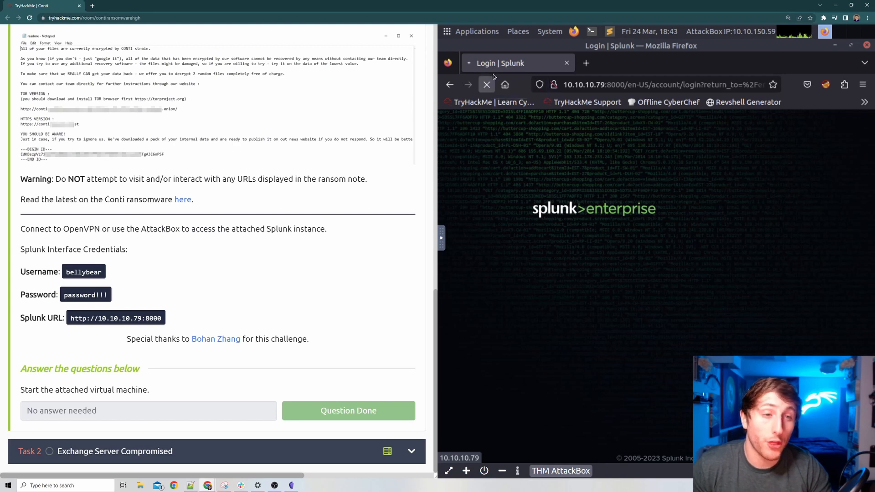
{"action": "left_click", "coordinate": [178, 456]}
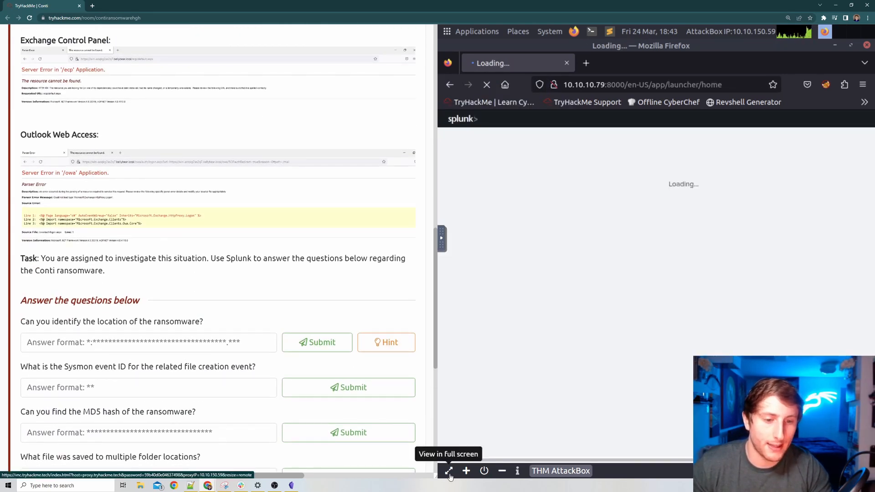
Step: Open the AttackBox desktop full screen in its own browser tab and bring its Splunk home page to the front
{"action": "left_click", "coordinate": [448, 471]}
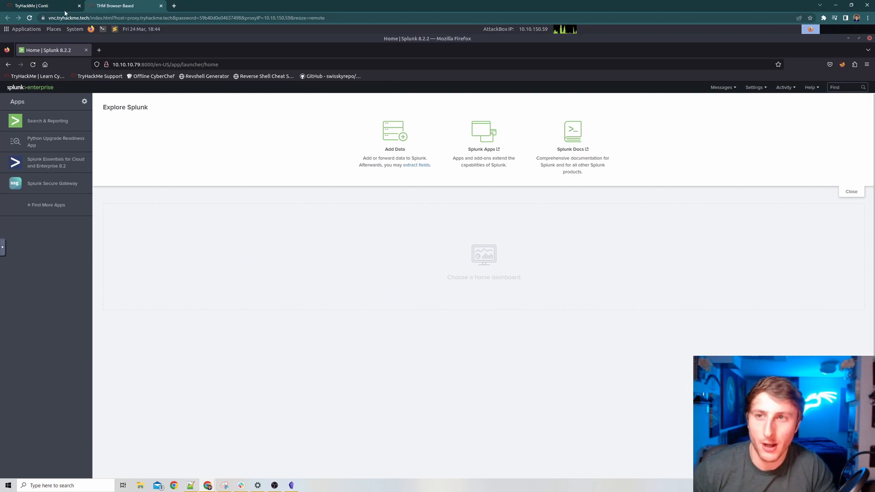
{"action": "left_click", "coordinate": [41, 5]}
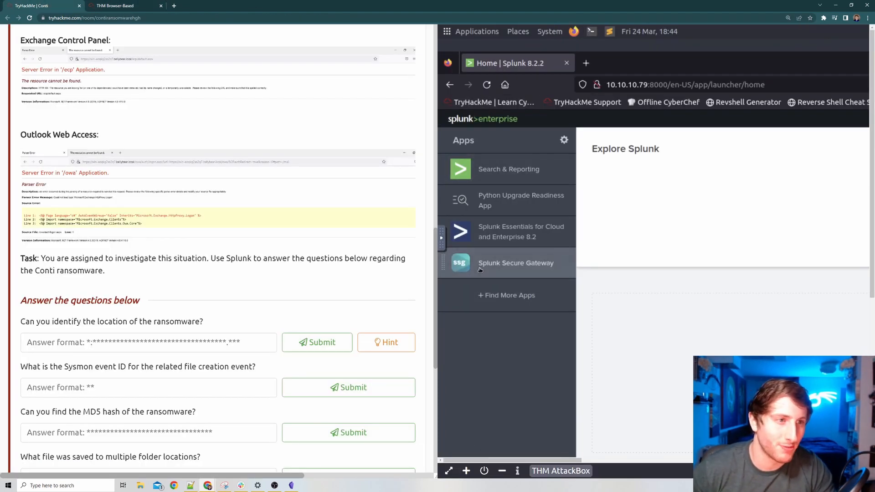
{"action": "left_click", "coordinate": [117, 7]}
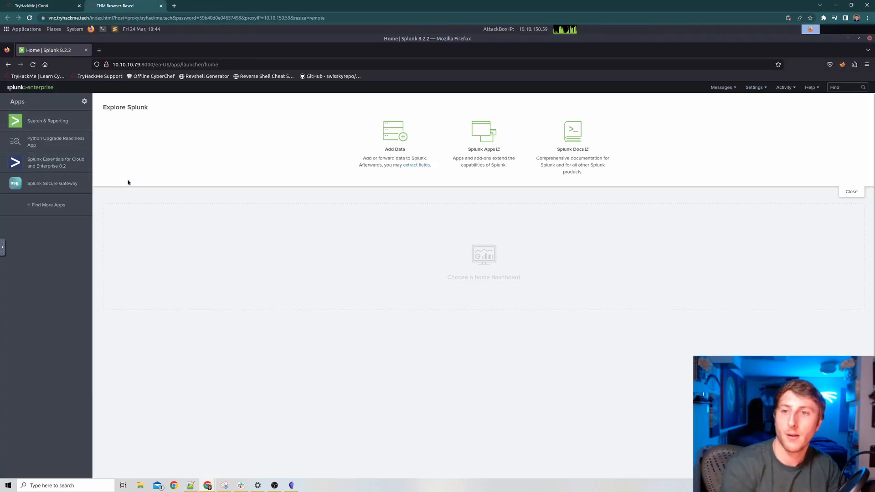
Step: Check the first Task 2 question about the ransomware's location, and open Splunk's Search & Reporting app on the AttackBox
{"action": "left_click", "coordinate": [42, 6]}
{"action": "scroll", "coordinate": [134, 258], "scroll_direction": "down", "scroll_amount": 2}
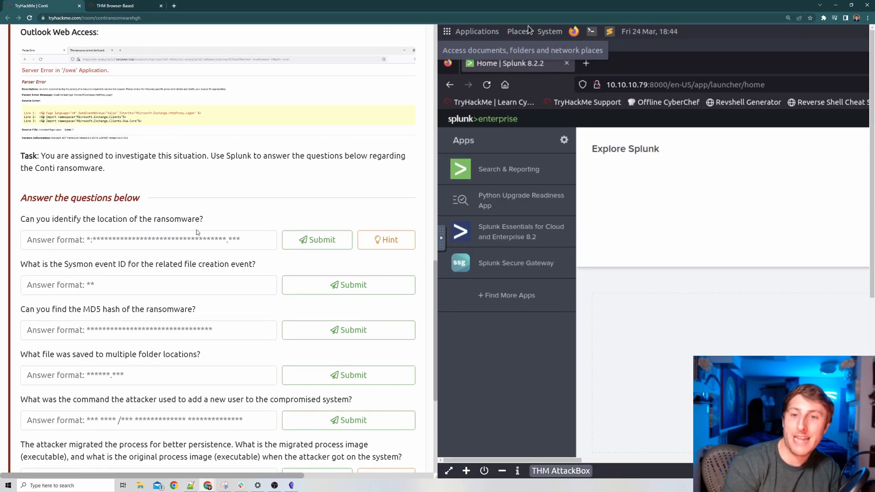
{"action": "left_click", "coordinate": [117, 7]}
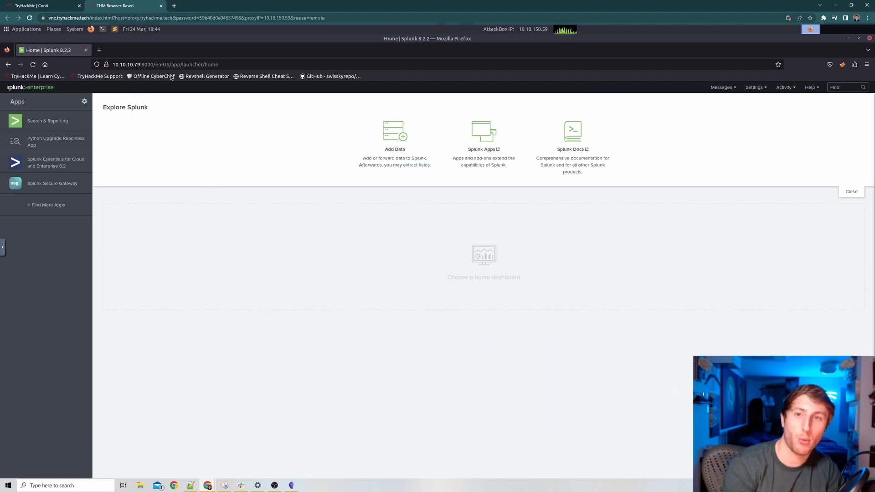
{"action": "left_click", "coordinate": [55, 124]}
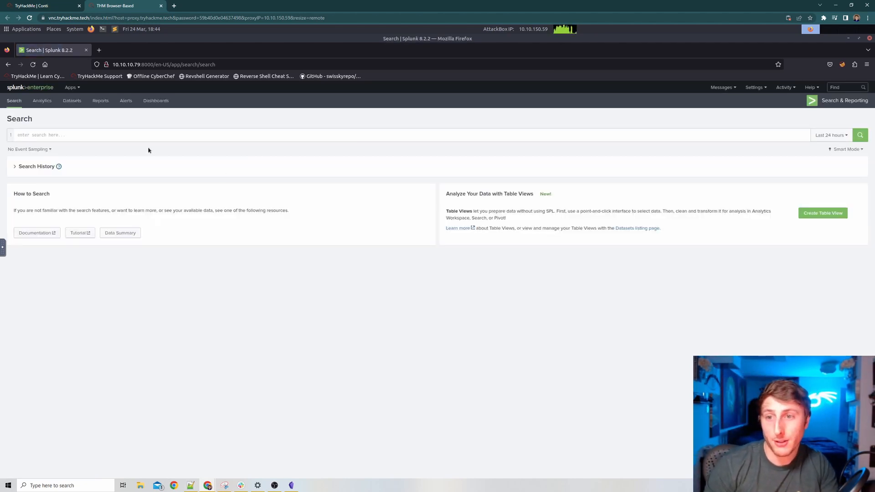
Step: Search all indexes with index=* and set the time range to All time
{"action": "left_click", "coordinate": [147, 135]}
{"action": "type", "text": "ind"}
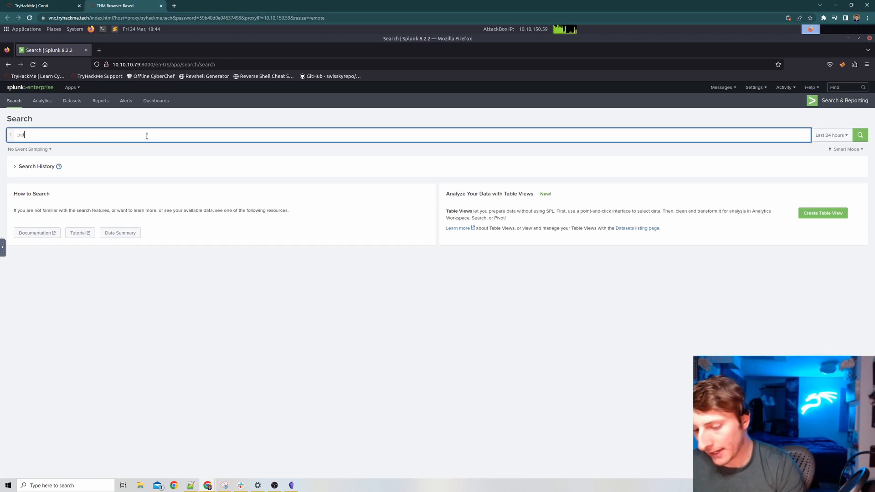
{"action": "type", "text": "ex=*"}
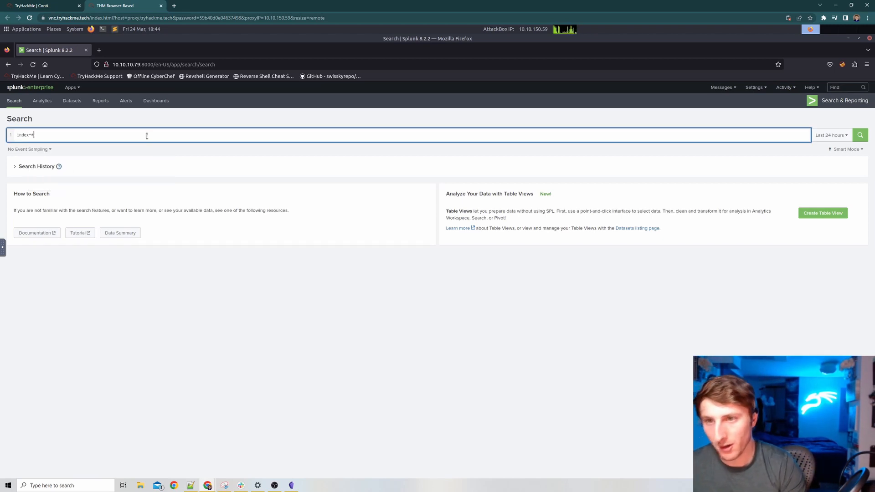
{"action": "key", "text": "Return"}
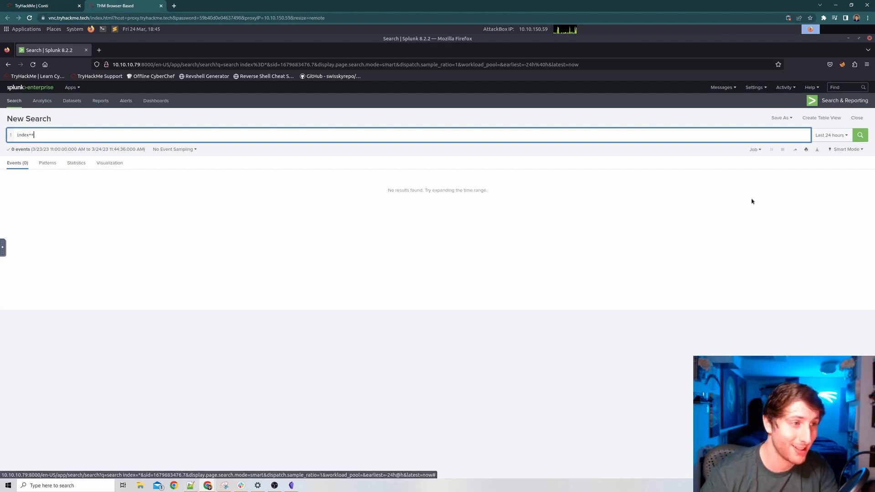
{"action": "left_click", "coordinate": [839, 136]}
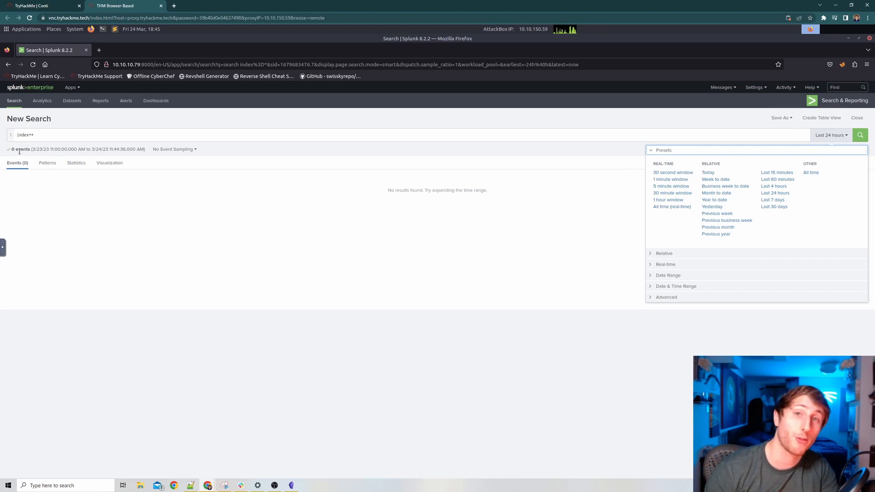
{"action": "left_click", "coordinate": [811, 174]}
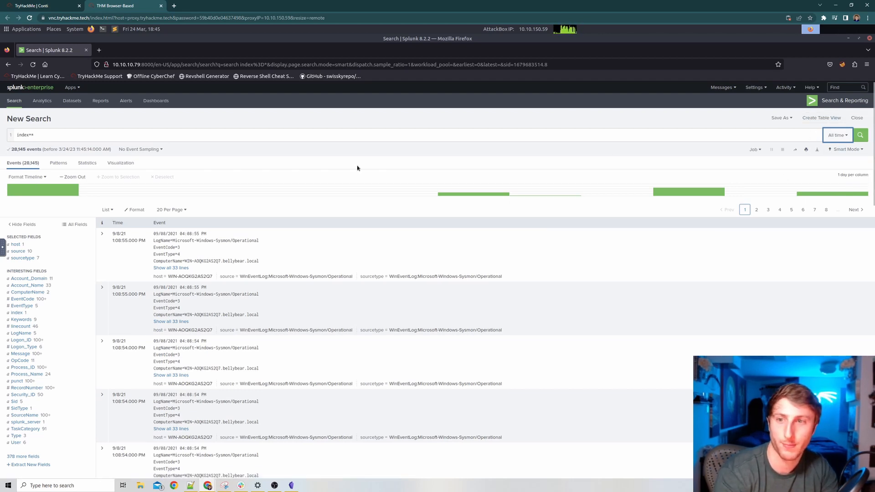
Step: Reread the ransomware location question and filter the search by sourcetype WinEventLog:Microsoft-Windows-Sysmon/Operational
{"action": "left_click", "coordinate": [55, 135]}
{"action": "left_click", "coordinate": [29, 5]}
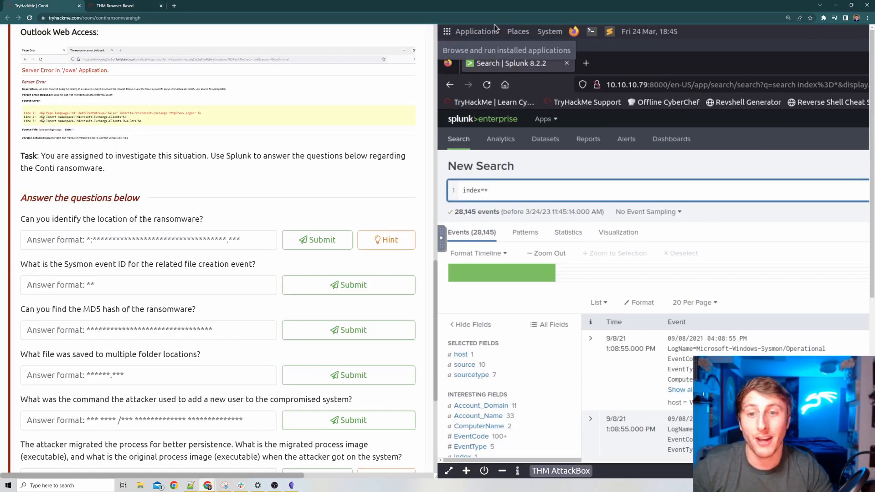
{"action": "left_click", "coordinate": [121, 6]}
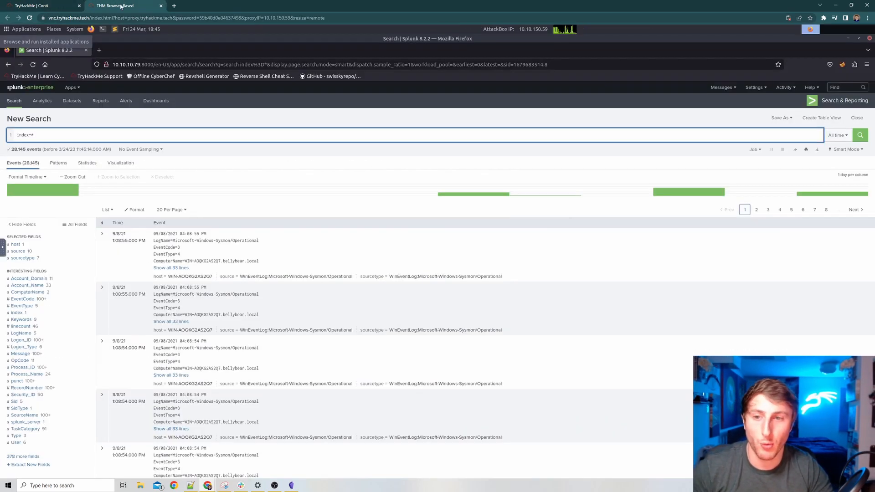
{"action": "left_click", "coordinate": [23, 258]}
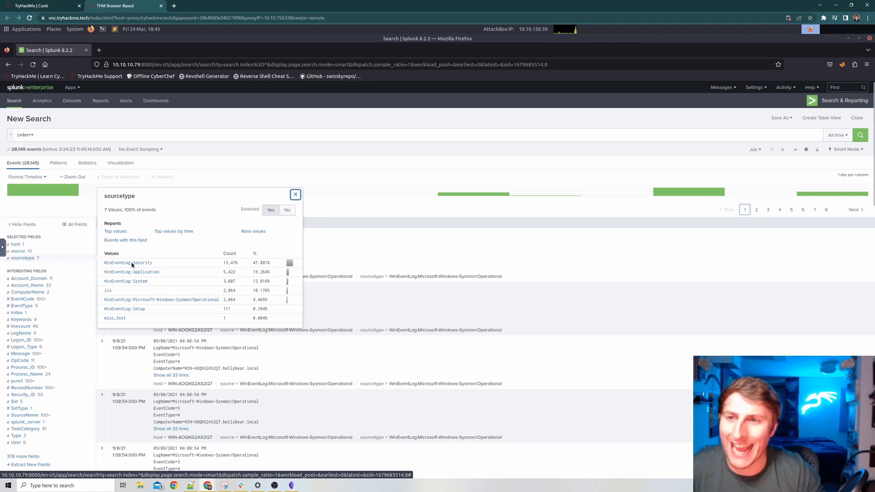
{"action": "left_click", "coordinate": [166, 302]}
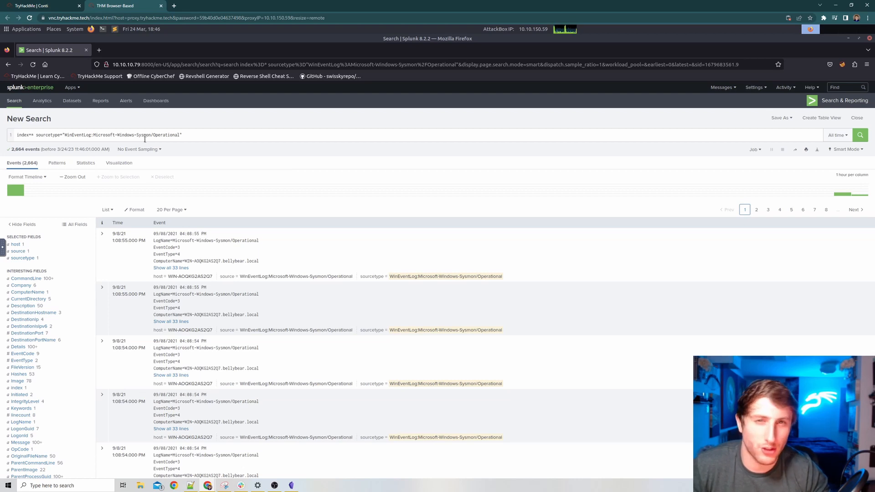
Step: Add the term exe to the Sysmon query and run the search
{"action": "left_click", "coordinate": [232, 139]}
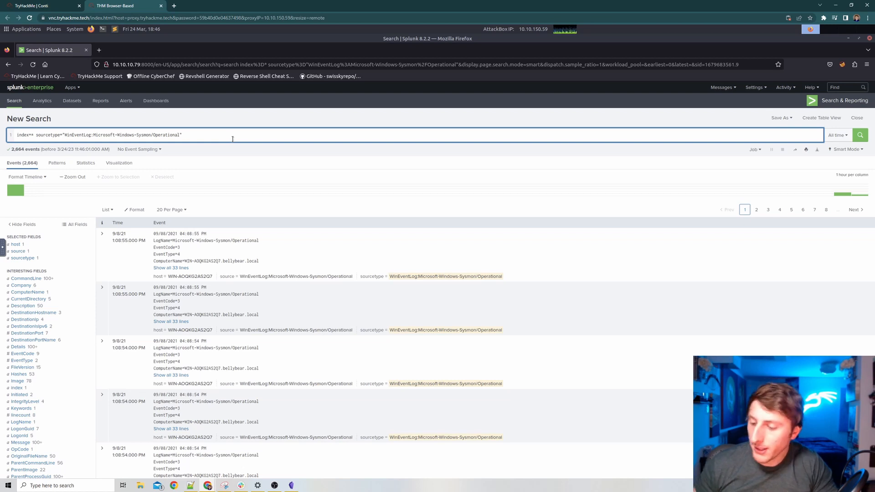
{"action": "type", "text": "exe"}
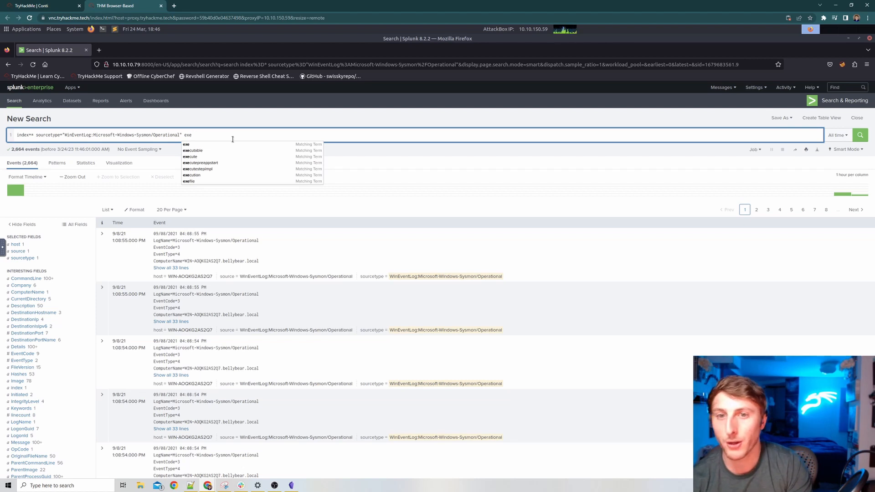
{"action": "key", "text": "Return"}
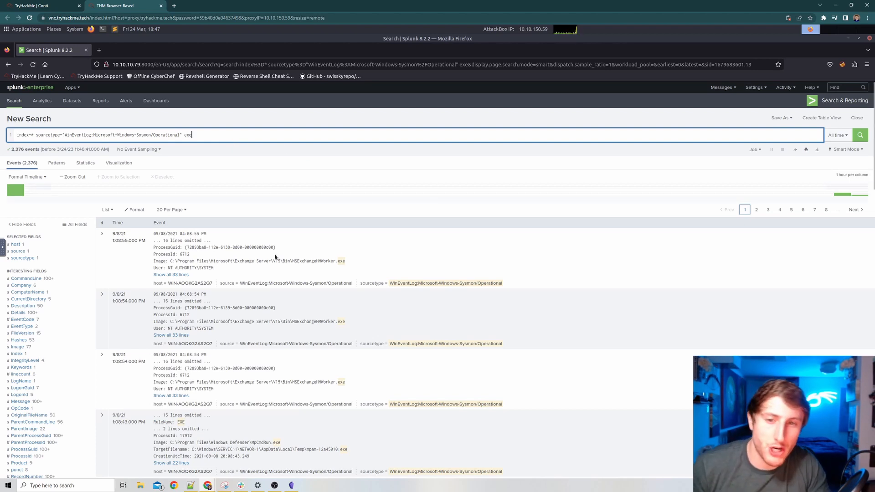
Step: Show all lines of the first event and read through its Sysmon fields
{"action": "left_click", "coordinate": [179, 276]}
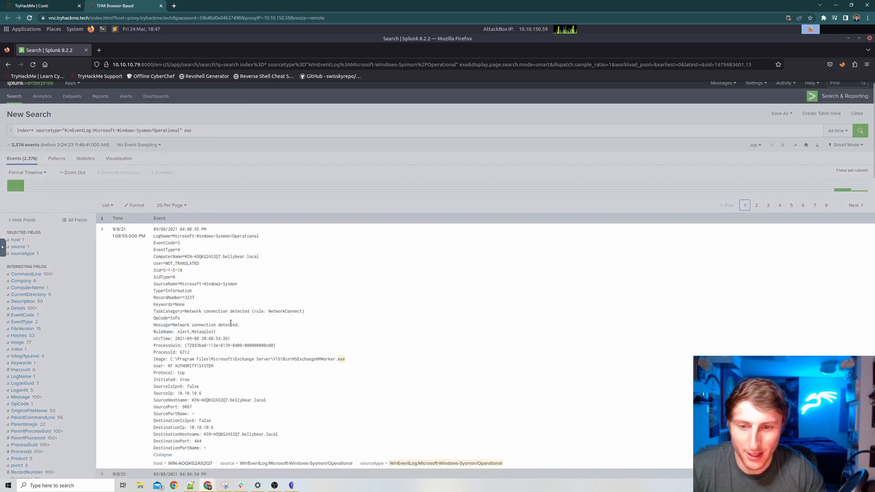
{"action": "scroll", "coordinate": [182, 165], "scroll_direction": "down", "scroll_amount": 3}
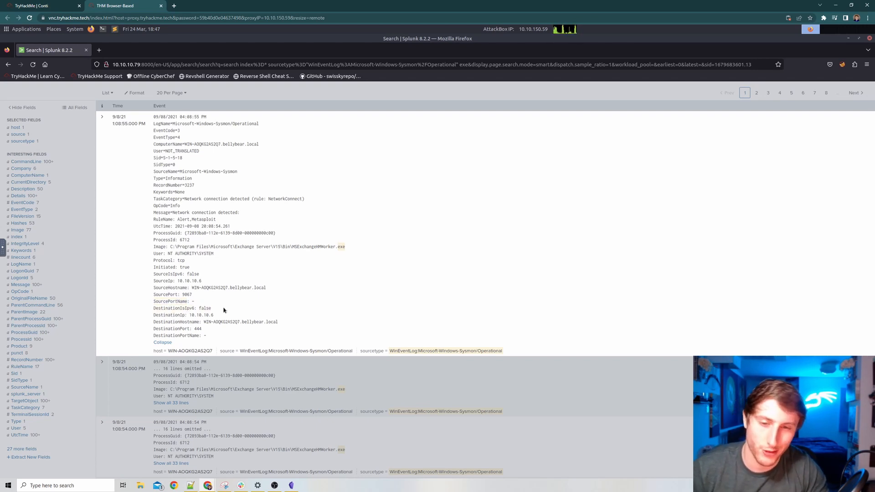
{"action": "scroll", "coordinate": [211, 297], "scroll_direction": "up", "scroll_amount": 3}
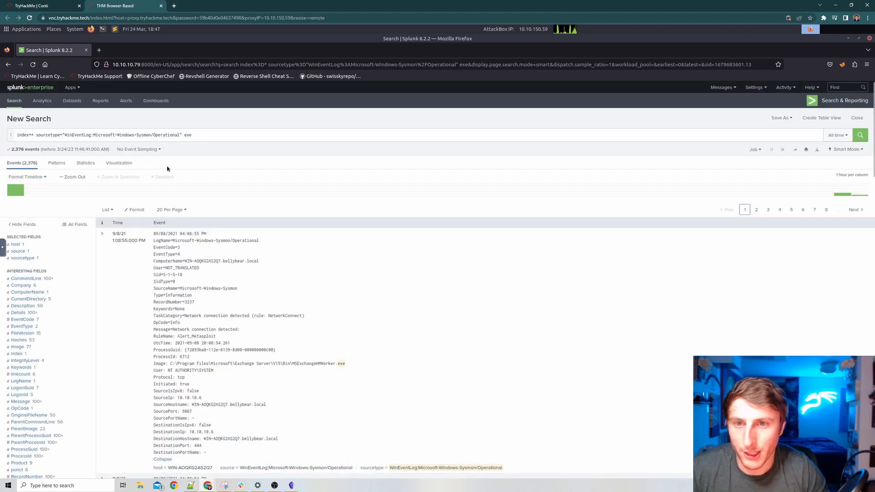
Step: Add a second query line, | table CurrentDirectory CommandLine Image
{"action": "left_click", "coordinate": [222, 131]}
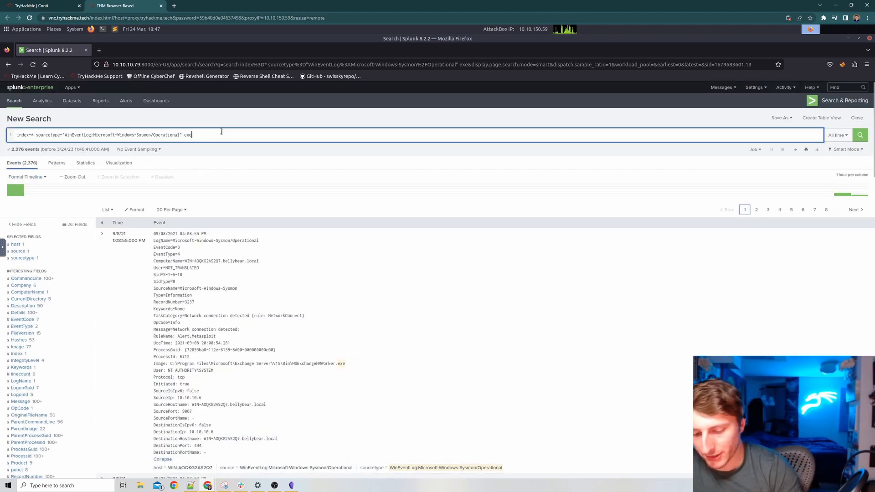
{"action": "key", "text": "shift+Return"}
{"action": "type", "text": "|"}
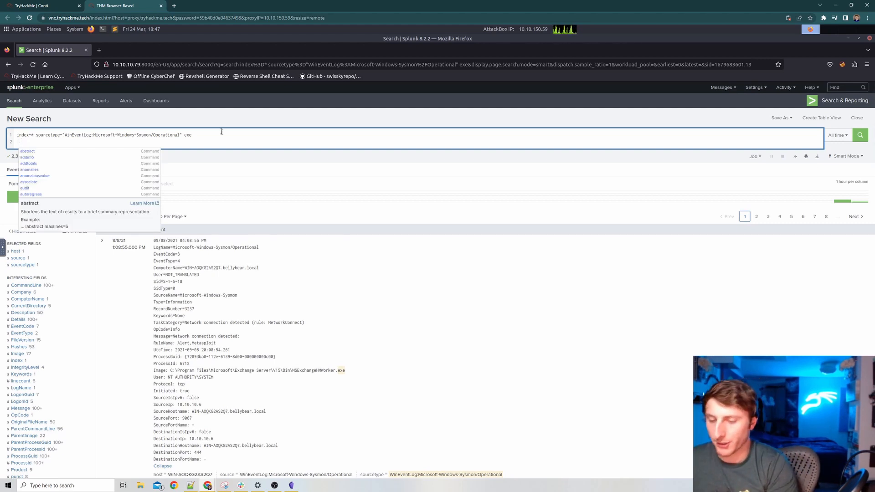
{"action": "type", "text": " table "}
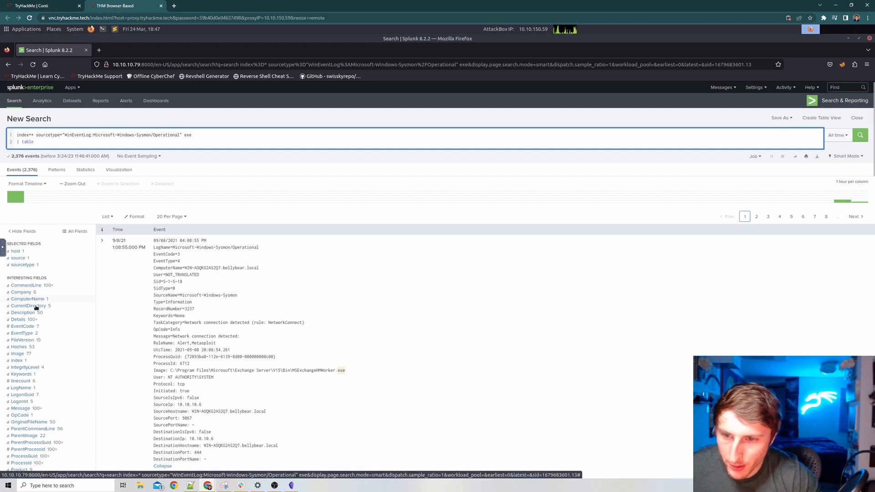
{"action": "type", "text": "Cur"}
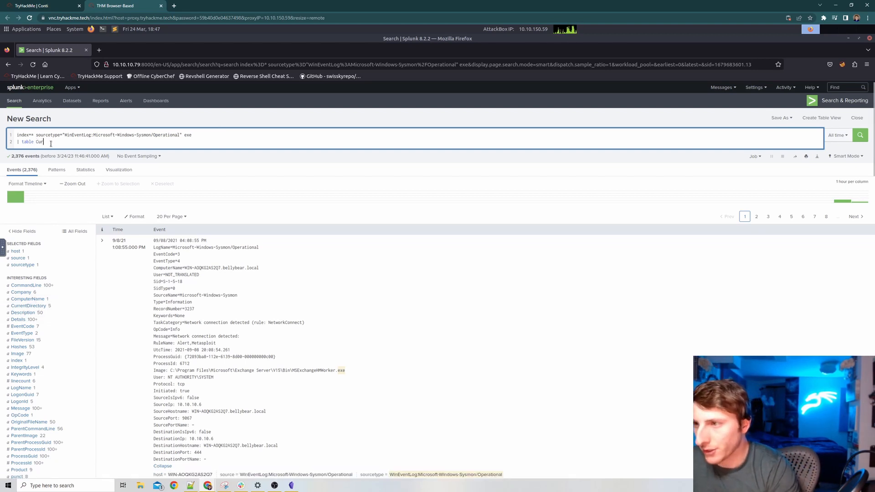
{"action": "type", "text": "rentDirectory"}
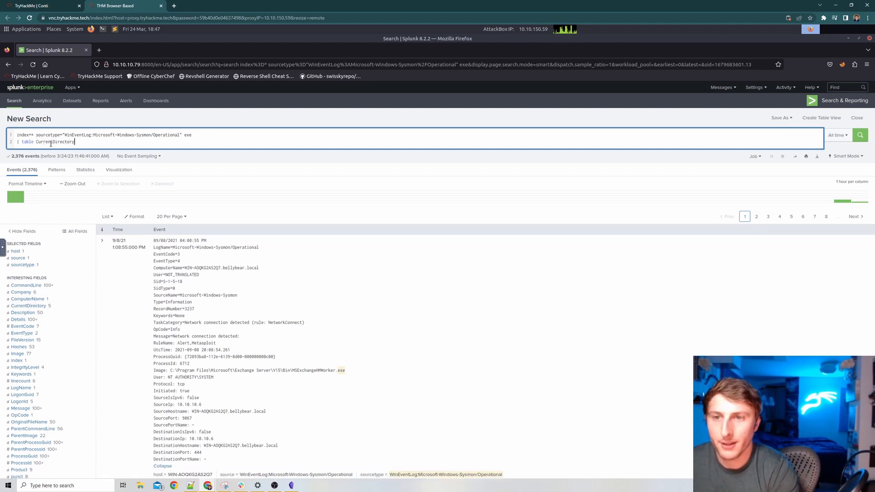
{"action": "type", "text": " Command"}
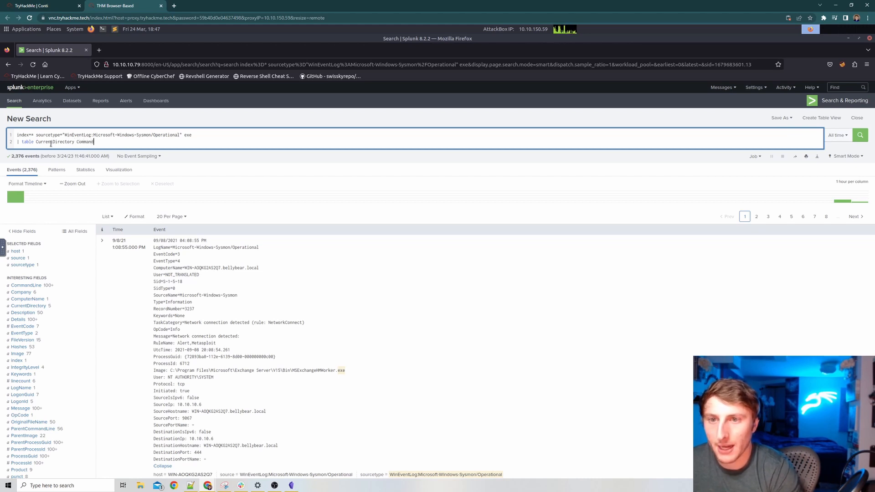
{"action": "type", "text": "Line Image"}
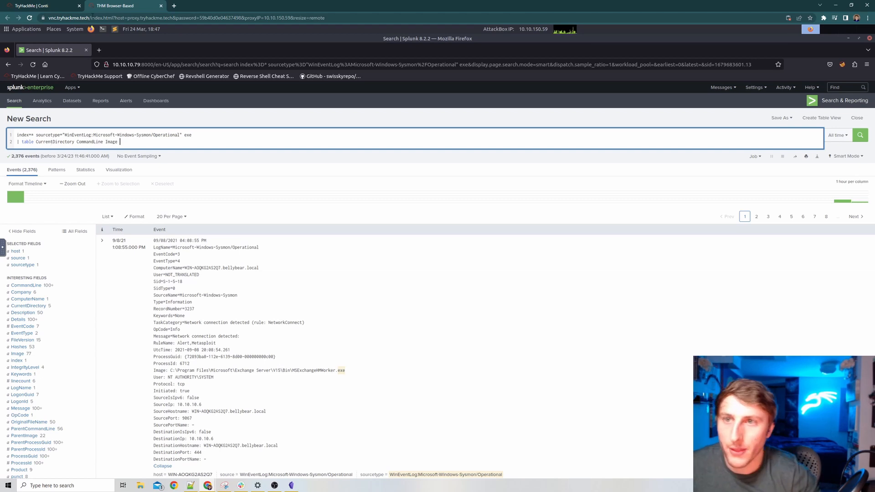
Step: Check the MD5 hash question and the available fields, add Hashes and ParentCommandLine to the table columns, and run the search
{"action": "left_click", "coordinate": [59, 6]}
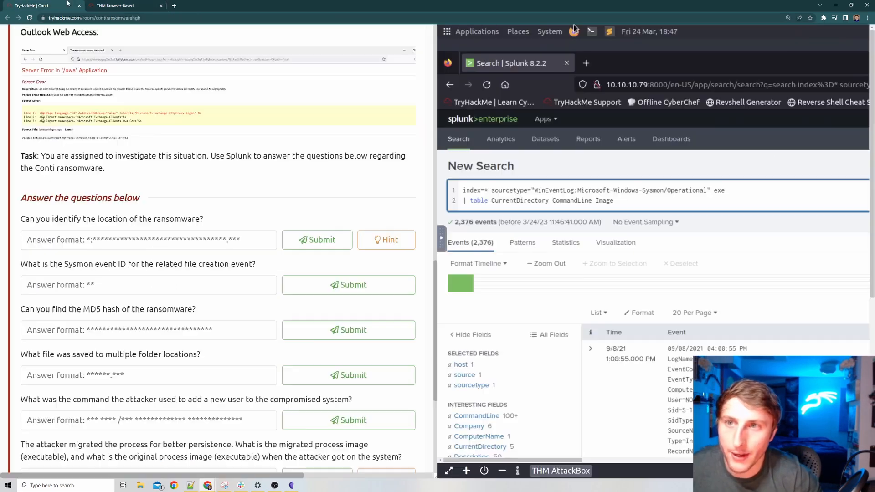
{"action": "double_click", "coordinate": [114, 309]}
{"action": "key", "text": "ctrl+Tab"}
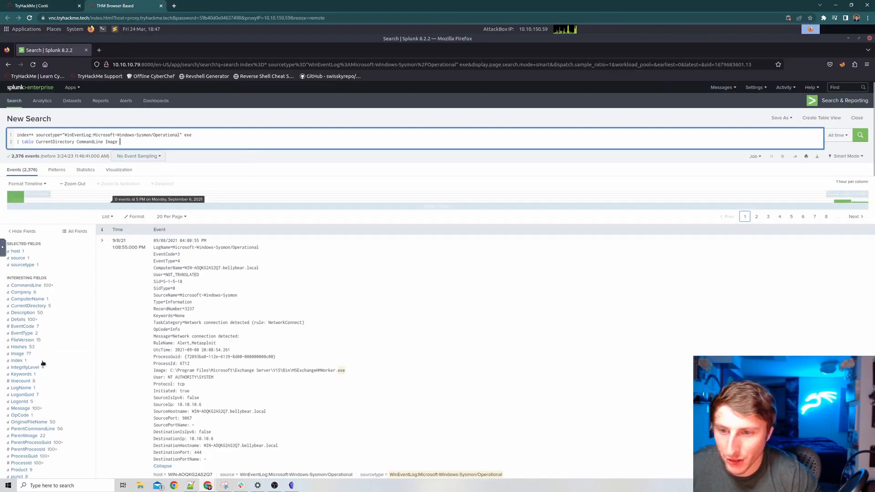
{"action": "scroll", "coordinate": [54, 384], "scroll_direction": "down", "scroll_amount": 1}
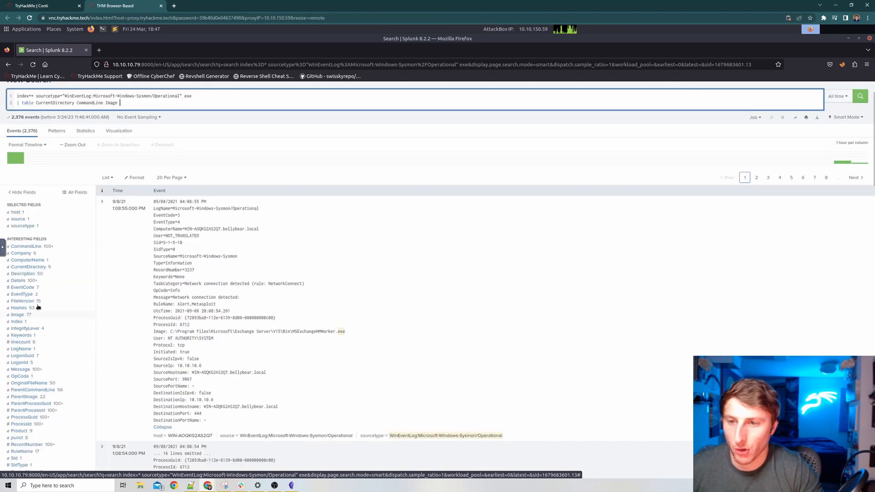
{"action": "scroll", "coordinate": [136, 122], "scroll_direction": "up", "scroll_amount": 1}
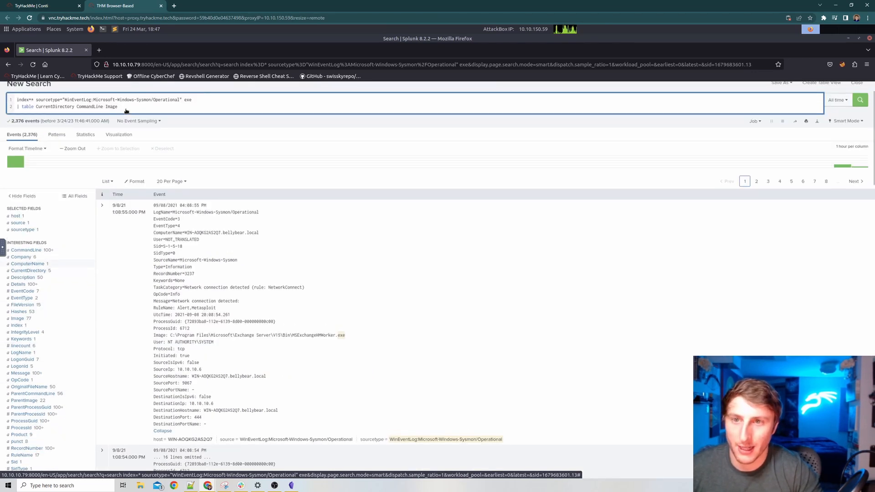
{"action": "left_click", "coordinate": [130, 145]}
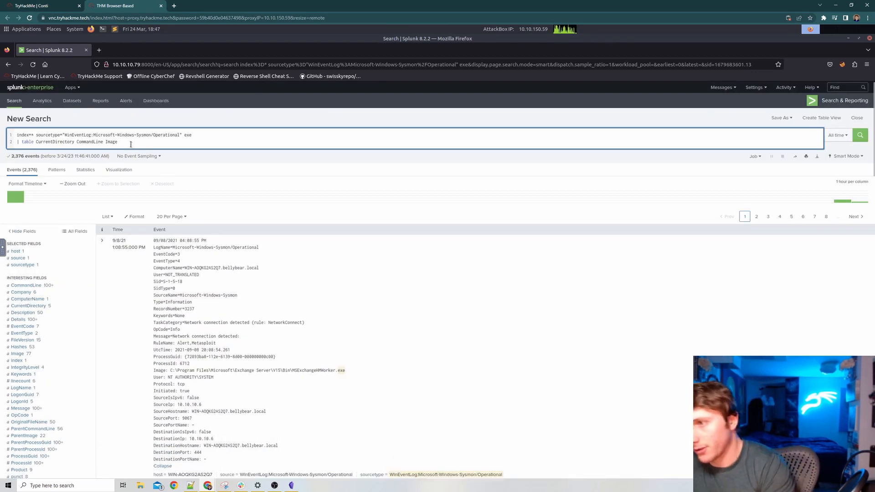
{"action": "type", "text": "Hashes"}
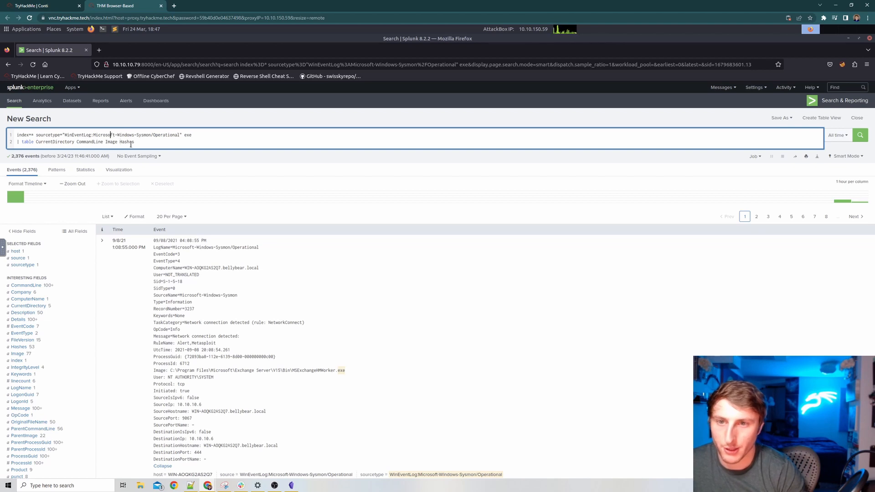
{"action": "type", "text": "ParentComman"}
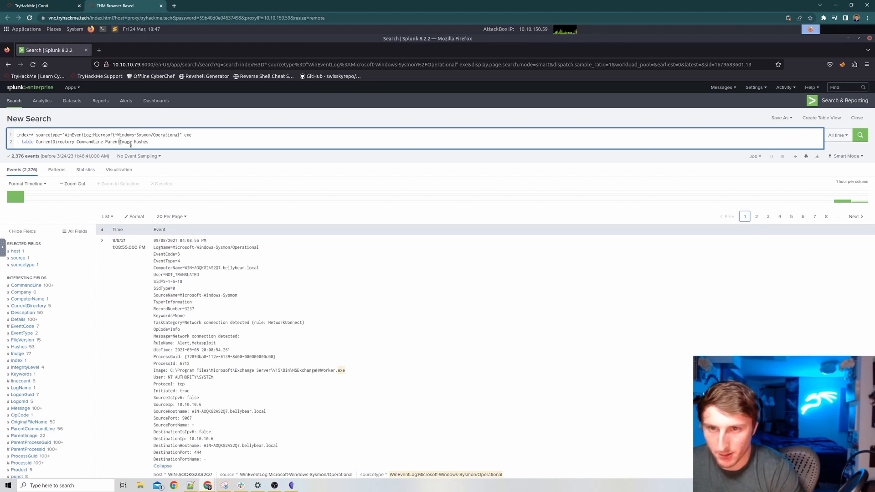
{"action": "type", "text": "dLine"}
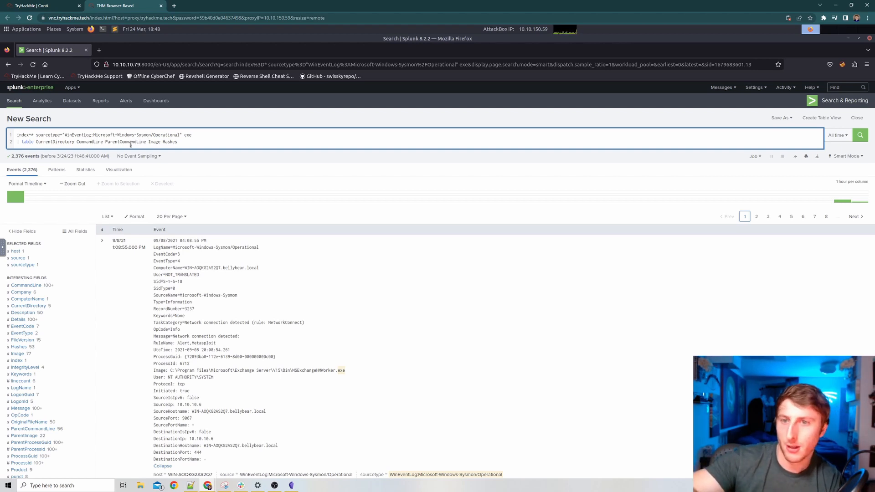
{"action": "key", "text": "Return"}
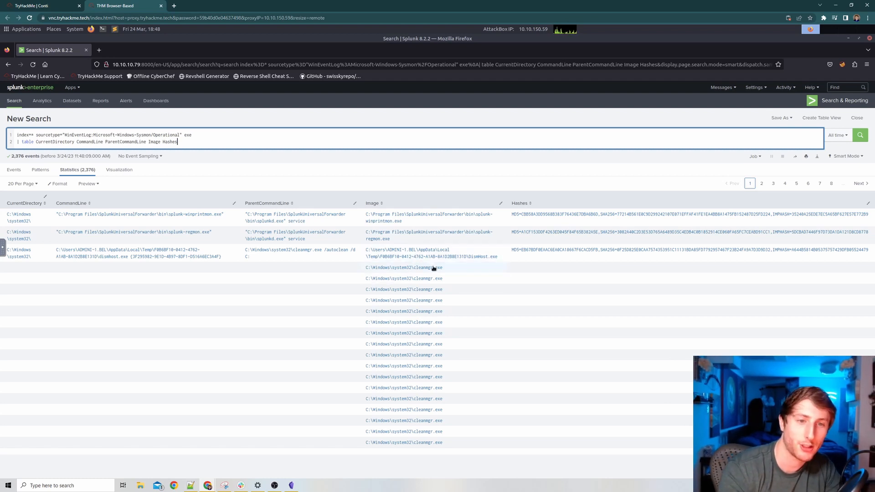
Step: Look through pages 2 and 4 of the results table for suspicious executables
{"action": "left_click", "coordinate": [762, 184]}
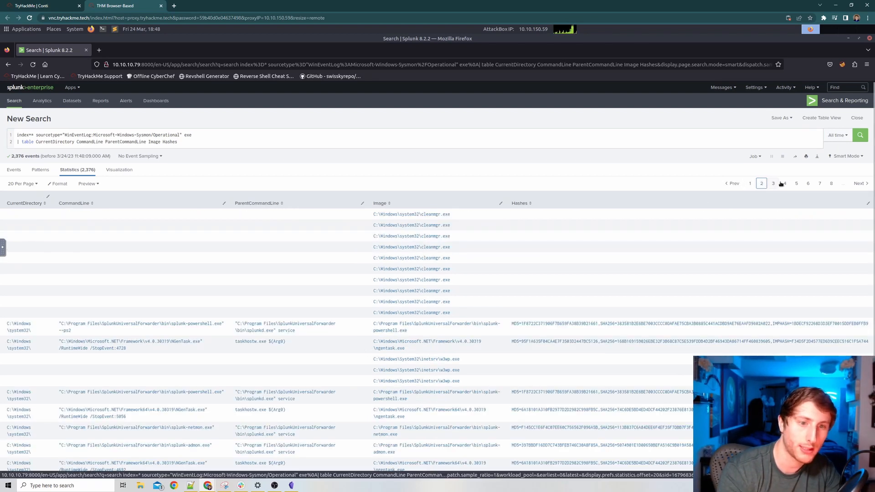
{"action": "left_click", "coordinate": [782, 183]}
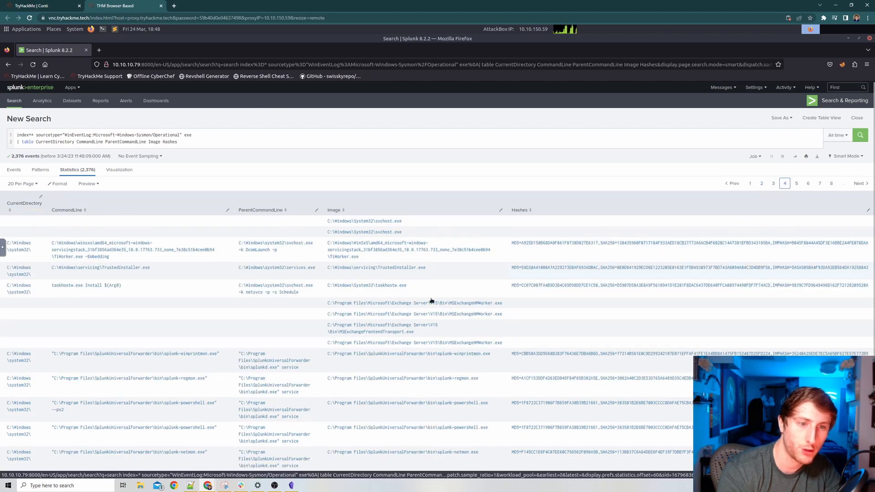
{"action": "left_click", "coordinate": [762, 183]}
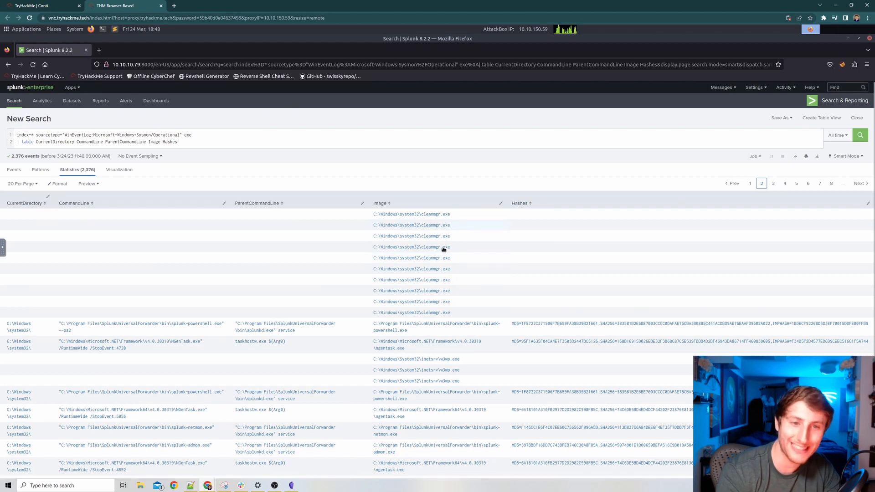
Step: Insert the line | dedup CurrentDirectory above the table command in the Sysmon query and run the search
{"action": "left_click", "coordinate": [213, 135]}
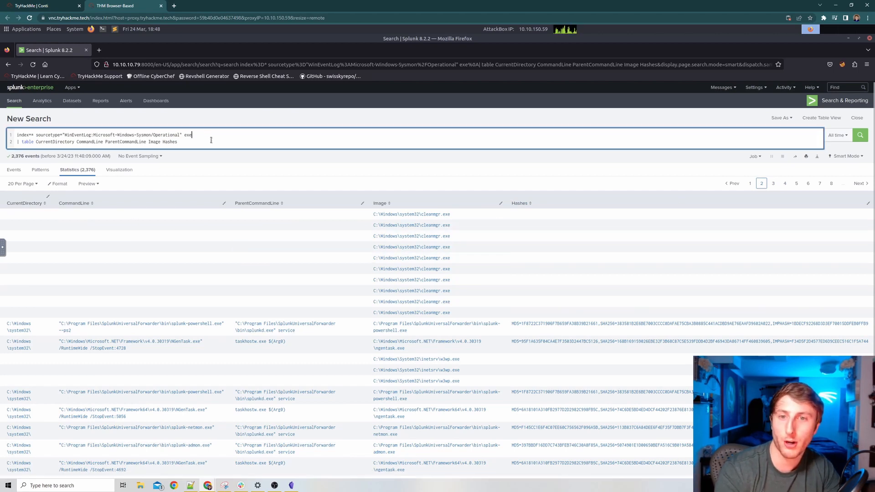
{"action": "key", "text": "Return"}
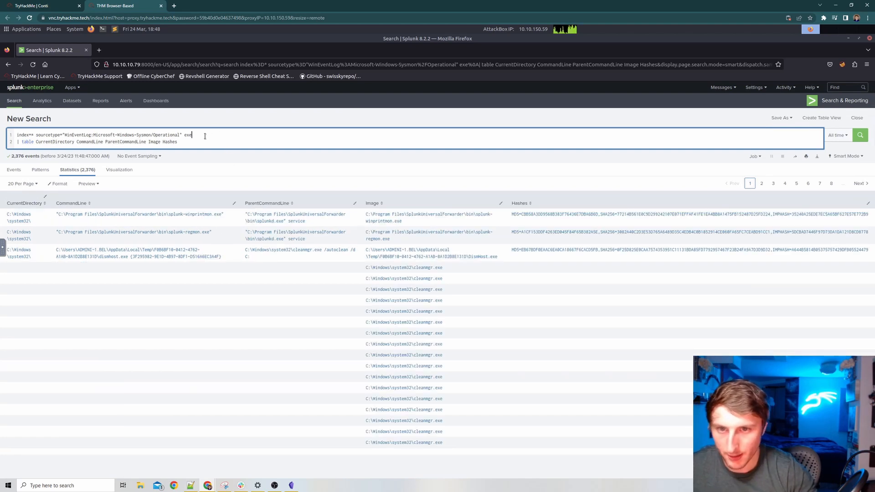
{"action": "key", "text": "Return"}
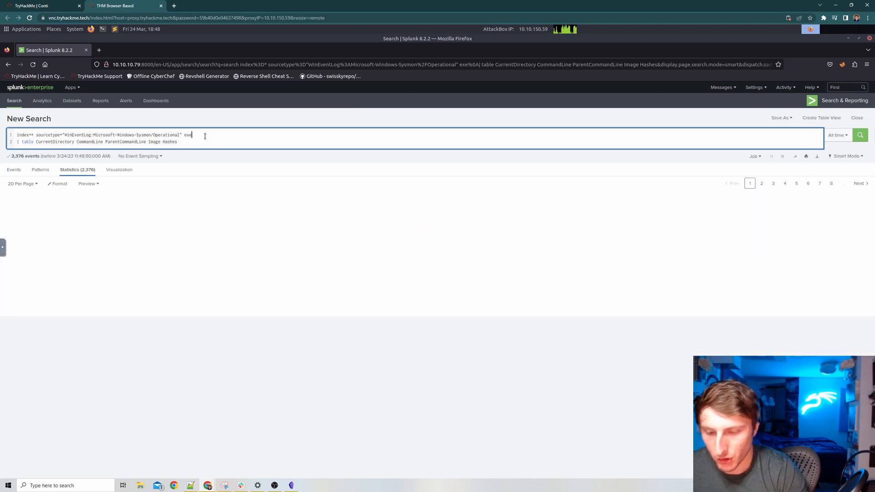
{"action": "key", "text": "shift+Return"}
{"action": "type", "text": "| "}
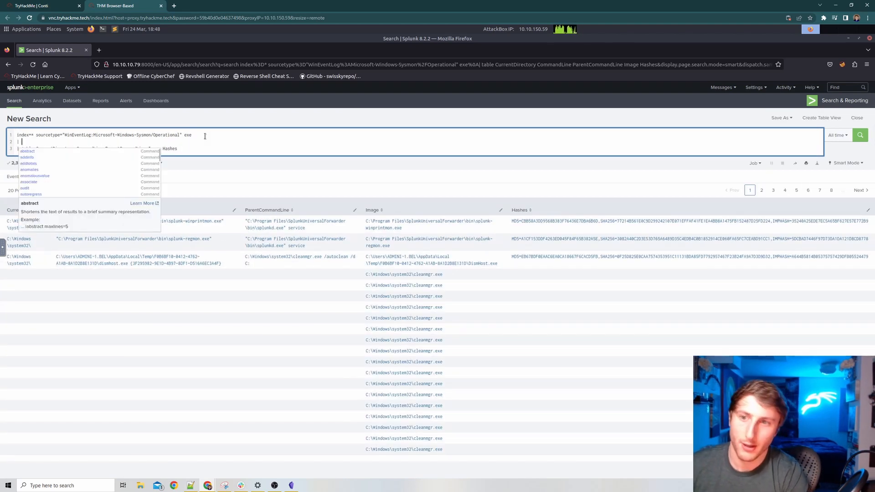
{"action": "type", "text": "dedup"}
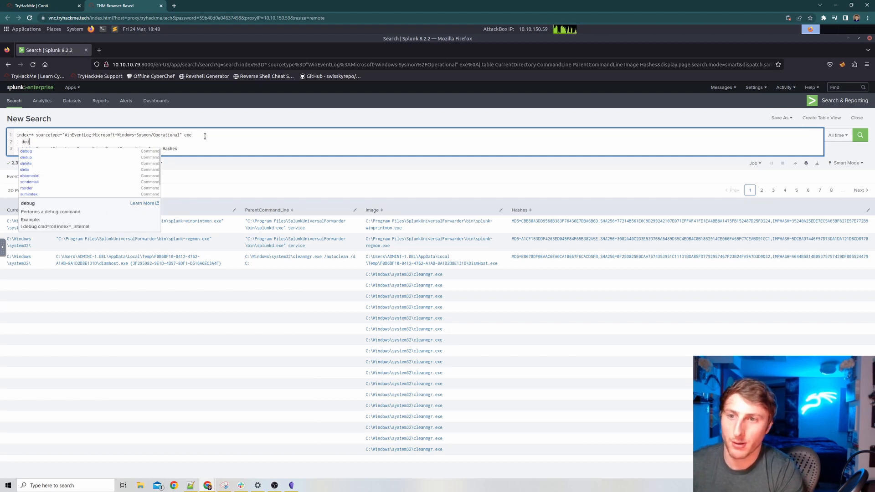
{"action": "left_click", "coordinate": [207, 149]}
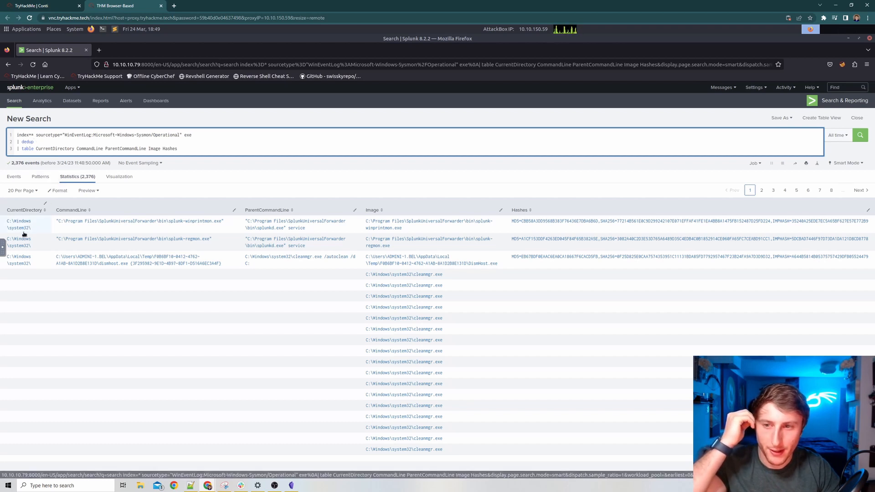
{"action": "left_click", "coordinate": [62, 140]}
{"action": "type", "text": "Current"}
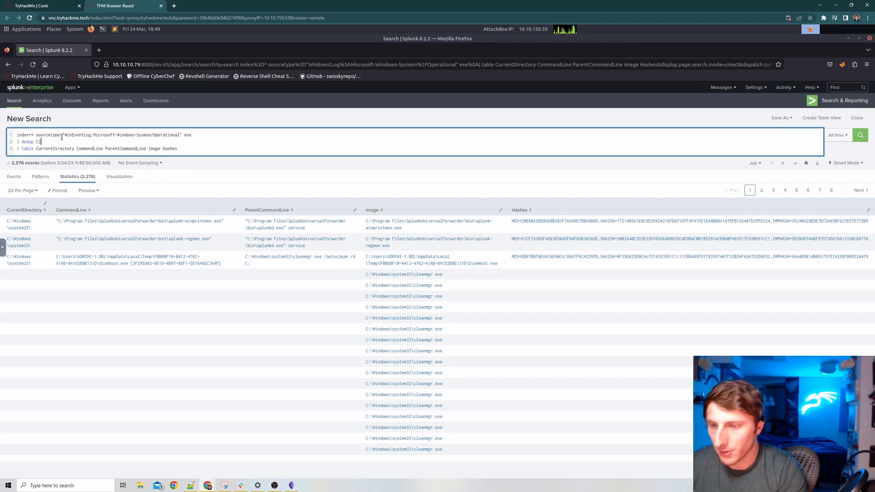
{"action": "type", "text": "Directory"}
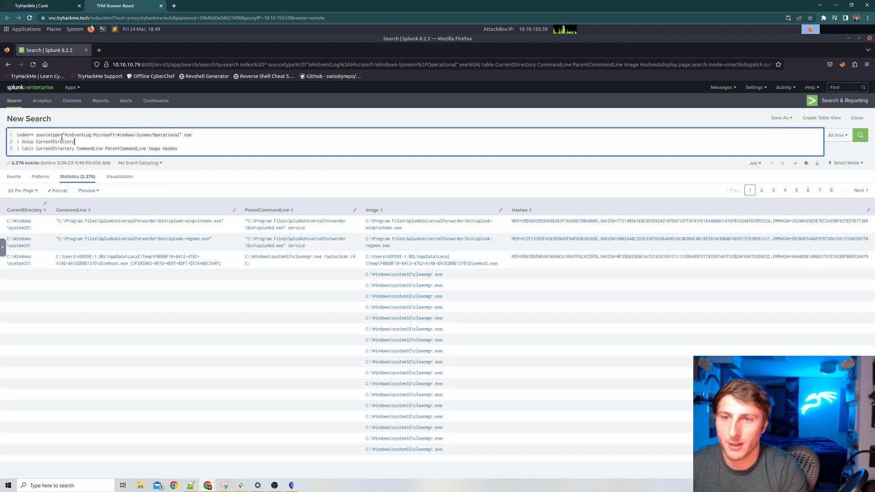
{"action": "key", "text": "Return"}
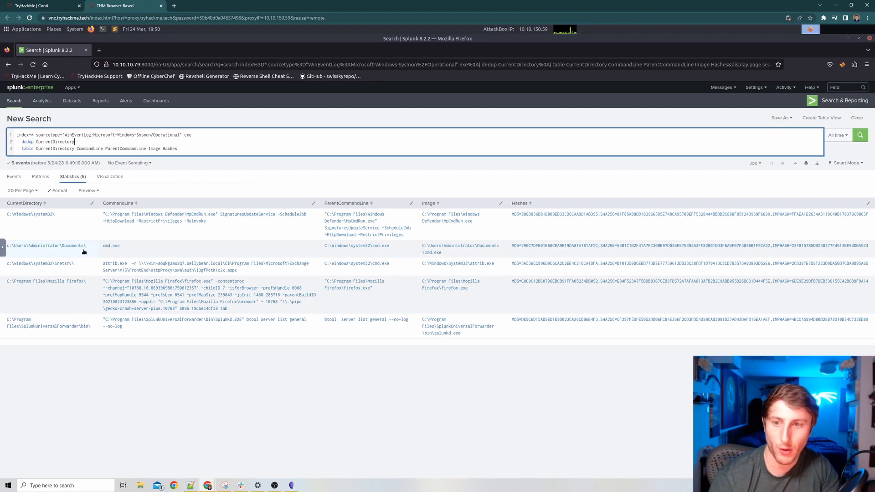
Step: Check the ransomware location question and copy the path c:\Users\Administrator\Documents\ from the CurrentDirectory results
{"action": "left_click", "coordinate": [44, 5]}
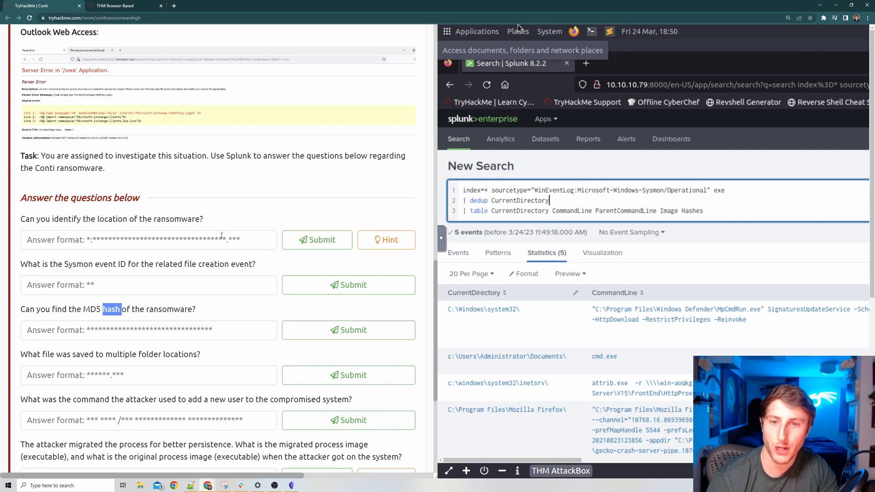
{"action": "key", "text": "ctrl+Tab"}
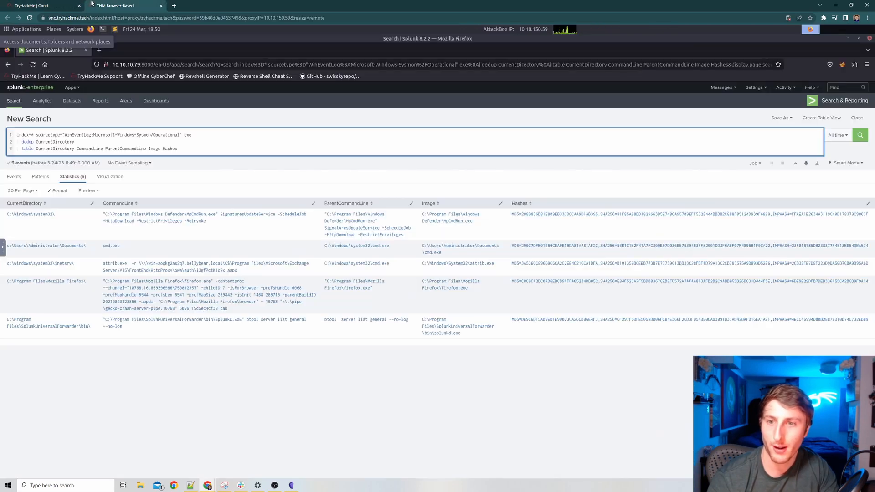
{"action": "left_click", "coordinate": [87, 249]}
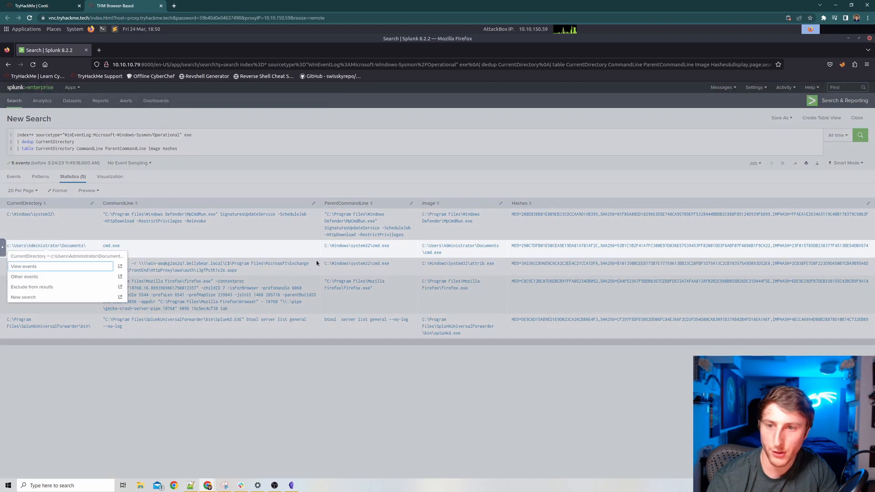
{"action": "left_click", "coordinate": [292, 249]}
{"action": "left_click", "coordinate": [90, 247]}
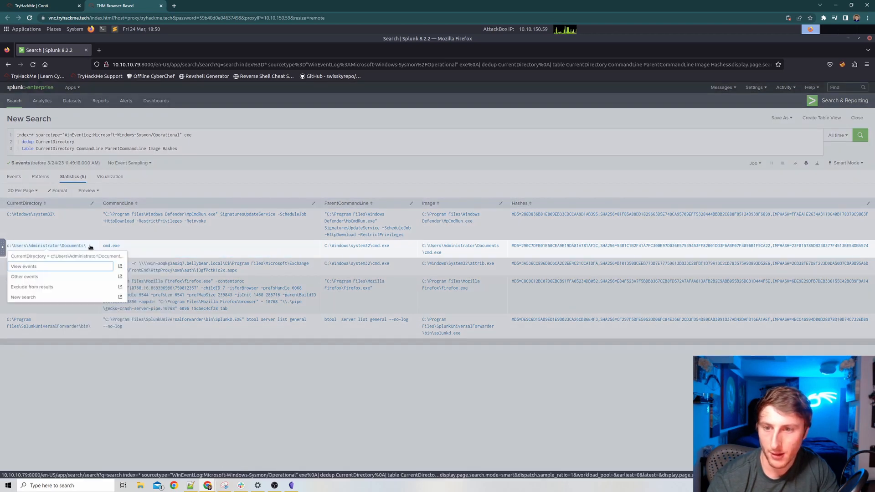
{"action": "left_click_drag", "start_coordinate": [91, 247], "coordinate": [2, 247]}
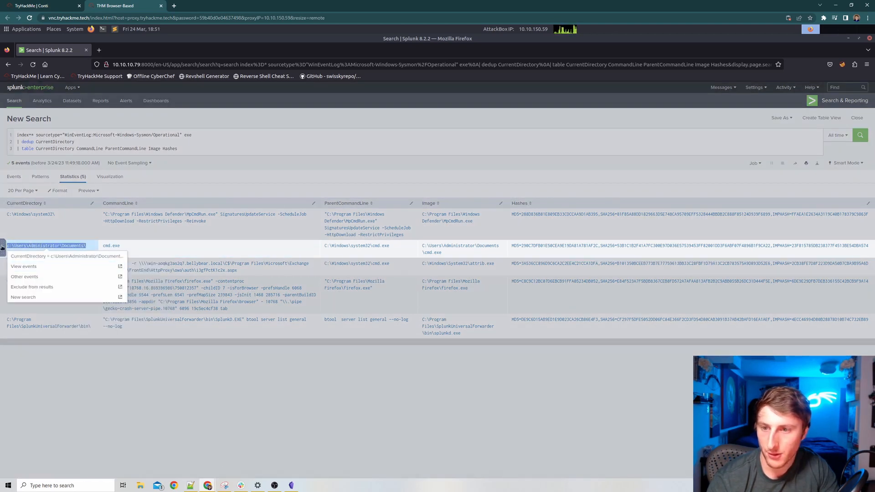
{"action": "right_click", "coordinate": [38, 246]}
{"action": "left_click", "coordinate": [61, 252]}
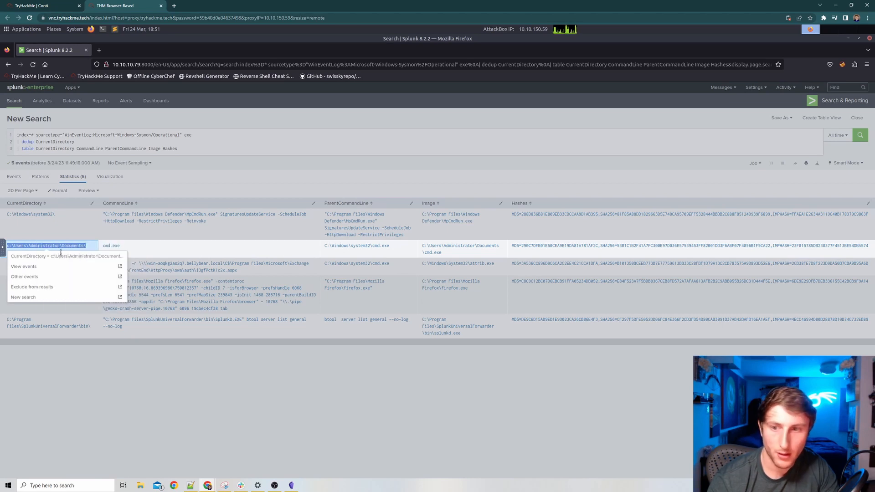
Step: Submit c:\Users\Administrator\Documents\cmd.exer as the ransomware location answer and dismiss the leftover event options in Splunk
{"action": "left_click", "coordinate": [35, 6]}
{"action": "left_click", "coordinate": [86, 238]}
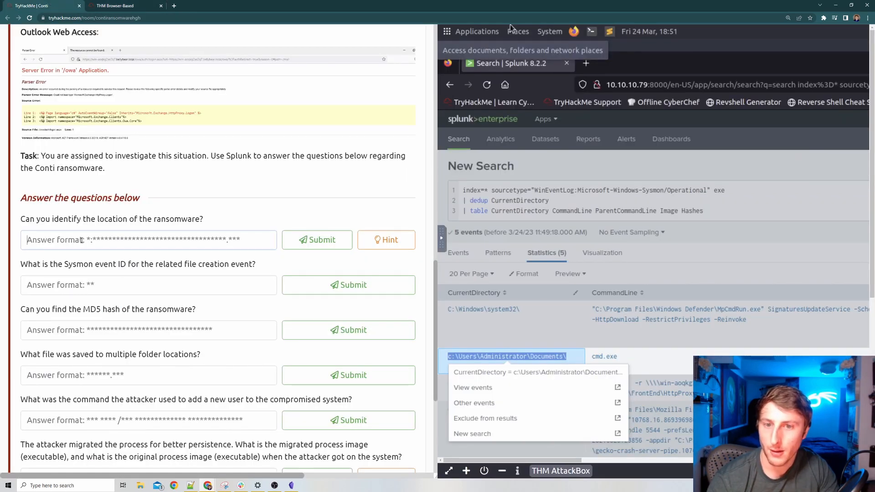
{"action": "right_click", "coordinate": [82, 241]}
{"action": "left_click", "coordinate": [105, 296]}
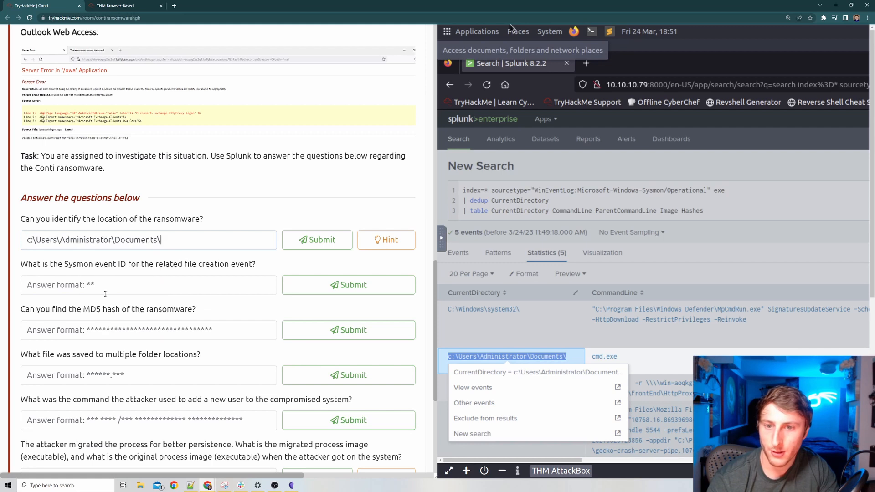
{"action": "type", "text": "cmd.exer"}
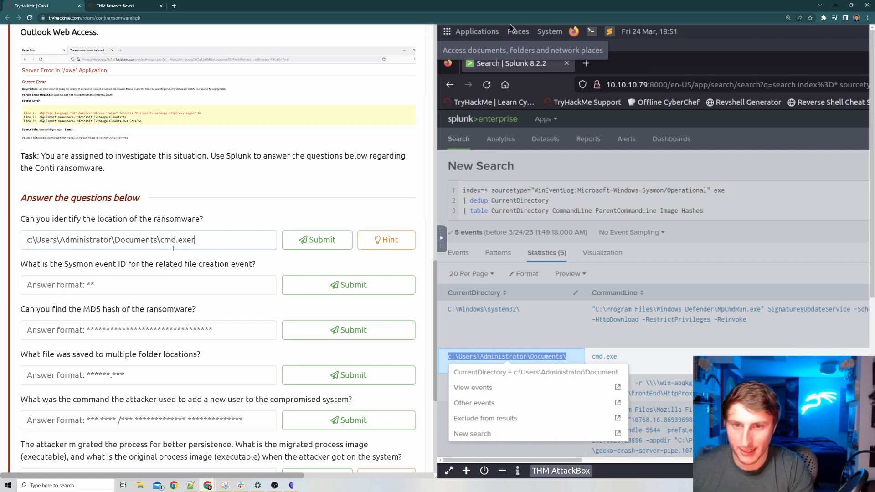
{"action": "key", "text": "Return"}
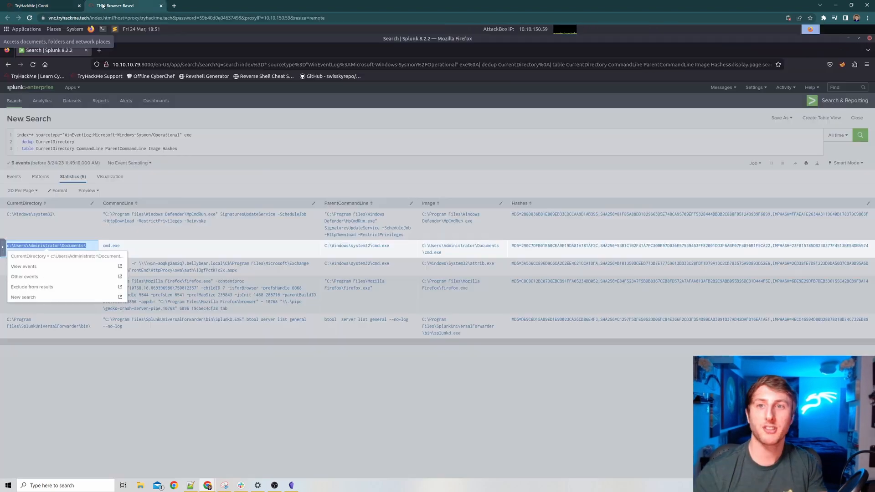
{"action": "left_click", "coordinate": [96, 6]}
{"action": "left_click", "coordinate": [78, 254]}
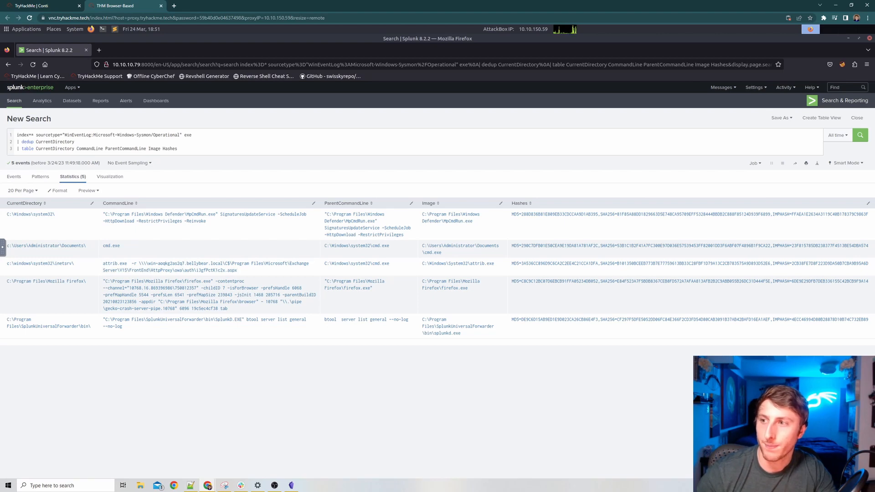
Step: Copy the question about the Sysmon event ID for the related file creation event and search Google for it
{"action": "left_click", "coordinate": [51, 4]}
{"action": "left_click", "coordinate": [82, 279]}
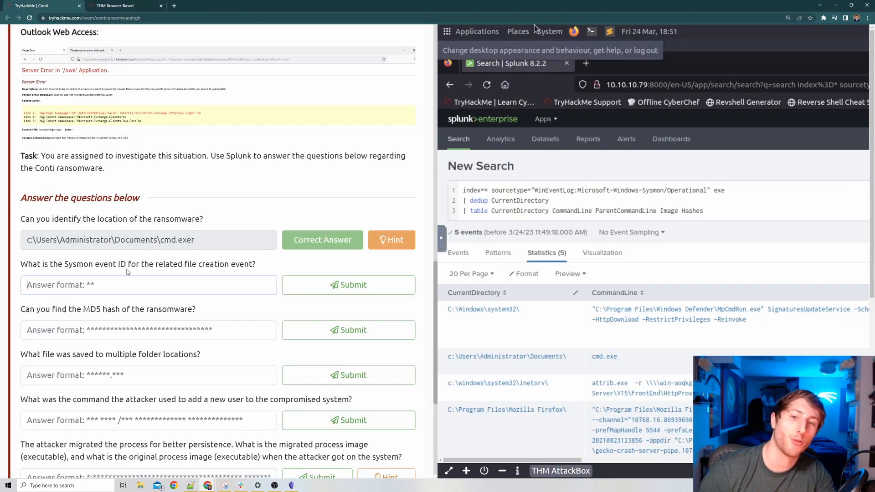
{"action": "left_click_drag", "start_coordinate": [258, 267], "coordinate": [18, 268]}
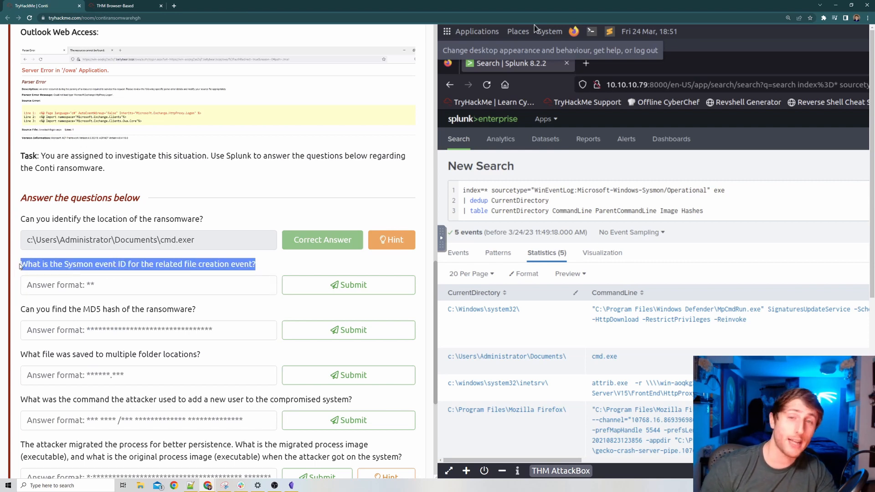
{"action": "right_click", "coordinate": [99, 271]}
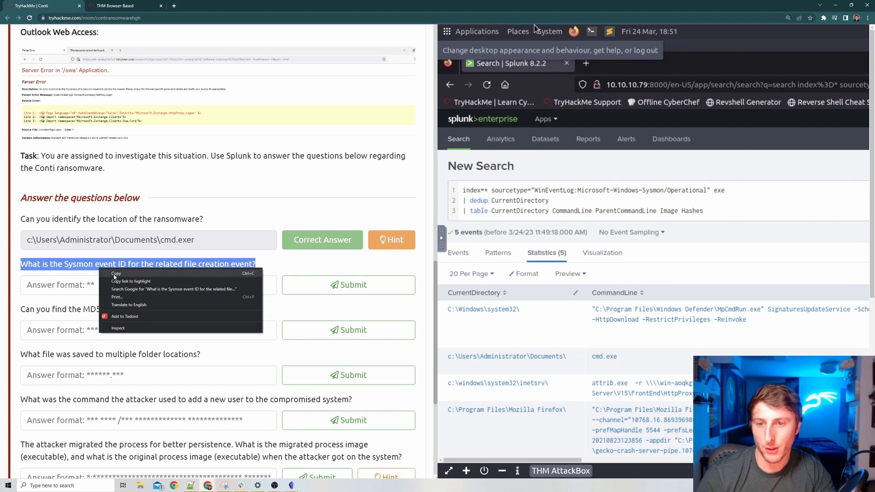
{"action": "left_click", "coordinate": [117, 277]}
{"action": "left_click", "coordinate": [173, 5]}
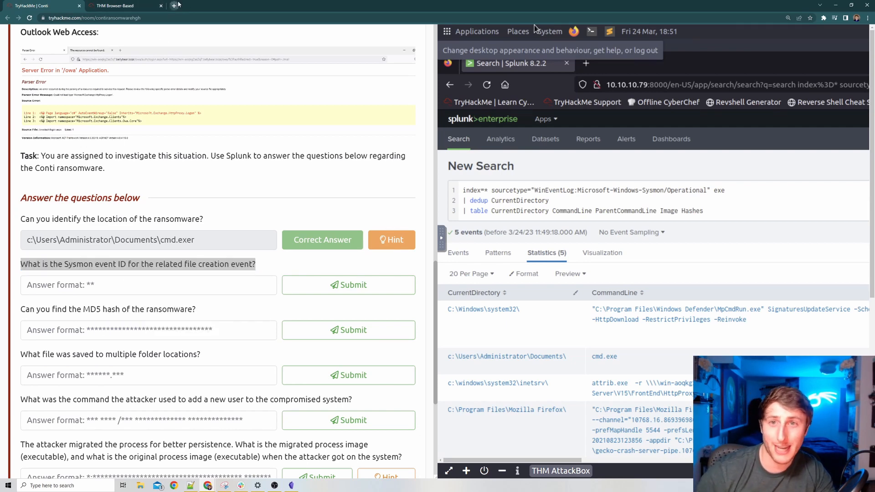
{"action": "key", "text": "ctrl+v"}
{"action": "key", "text": "Return"}
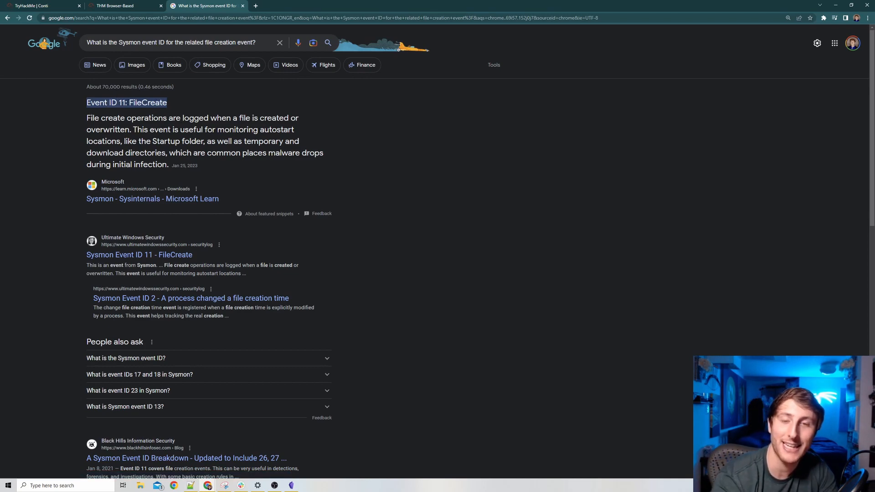
Step: Submit 11 as the answer to the Sysmon file creation event ID question
{"action": "key", "text": "ctrl+1"}
{"action": "left_click", "coordinate": [147, 287]}
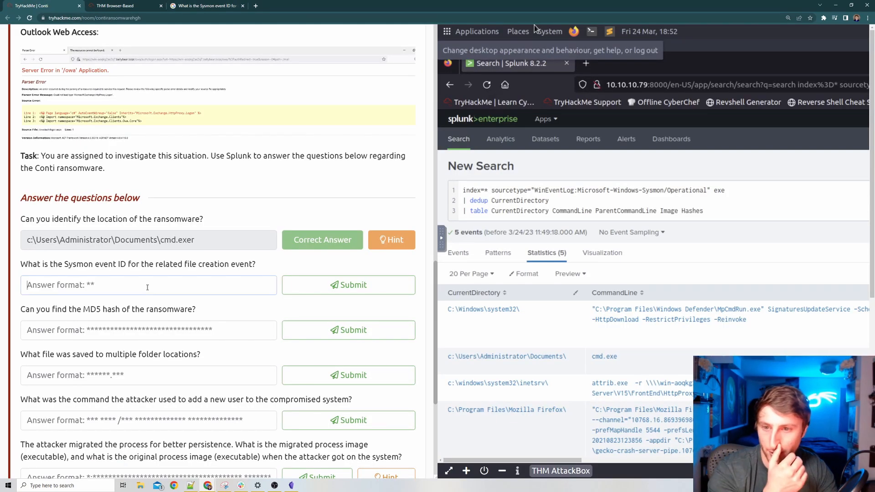
{"action": "type", "text": "11"}
{"action": "key", "text": "Return"}
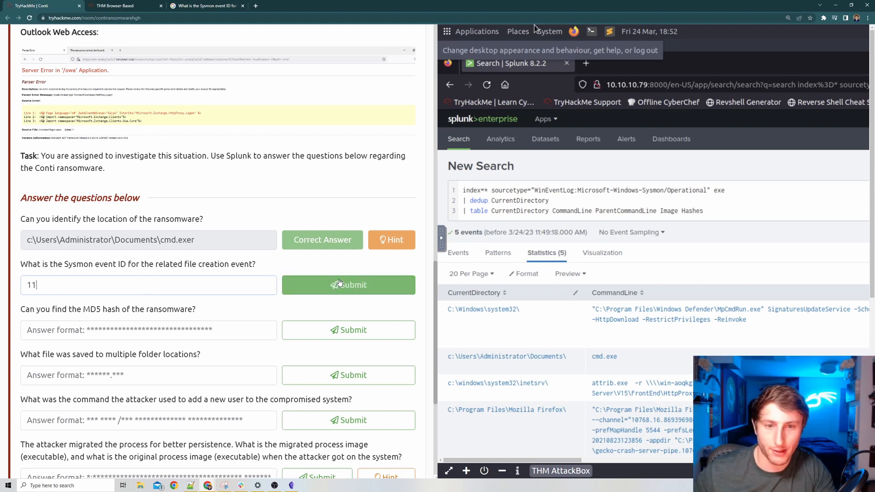
Step: In Splunk, copy the MD5 hash of c:\Users\Administrator\Documents\cmd.exe from the Hashes column
{"action": "scroll", "coordinate": [135, 271], "scroll_direction": "down", "scroll_amount": 2}
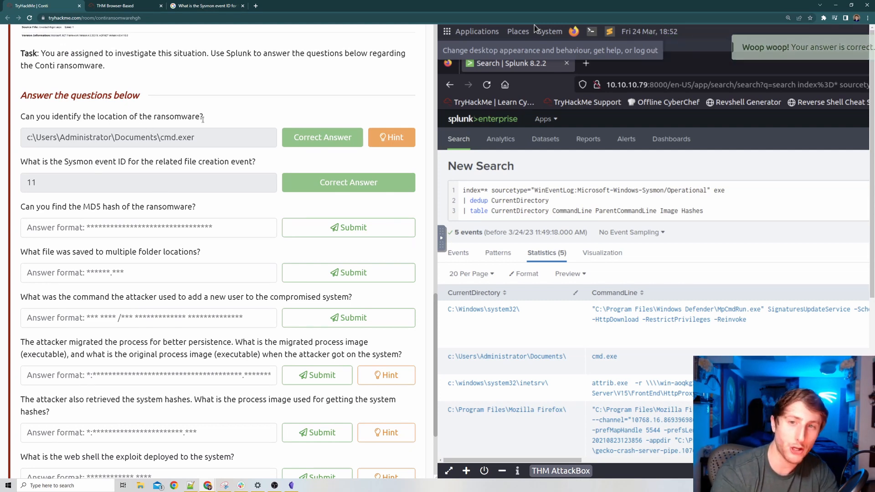
{"action": "left_click", "coordinate": [132, 5]}
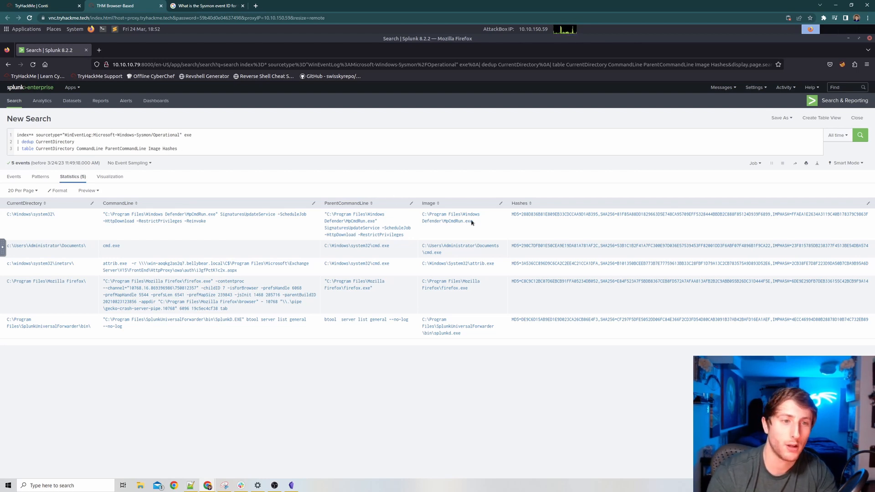
{"action": "left_click_drag", "start_coordinate": [521, 246], "coordinate": [597, 248]}
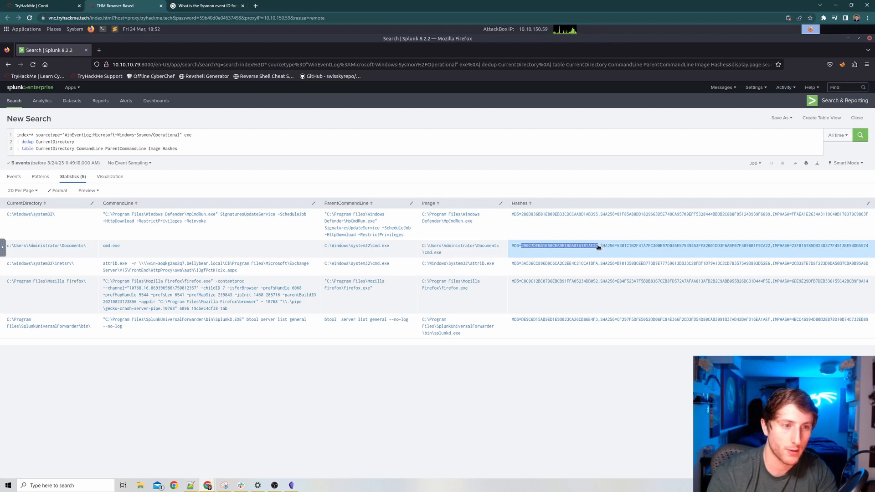
{"action": "right_click", "coordinate": [601, 250]}
{"action": "left_click", "coordinate": [602, 252]}
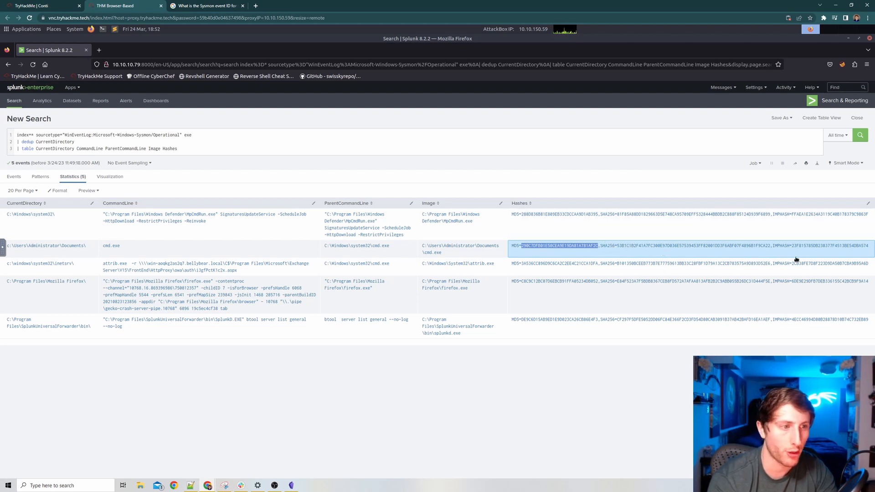
Step: Submit 290C7DFB01E50CEA9E19DA81A781AF2C on TryHackMe as the answer to the ransomware MD5 hash question
{"action": "left_click", "coordinate": [43, 6]}
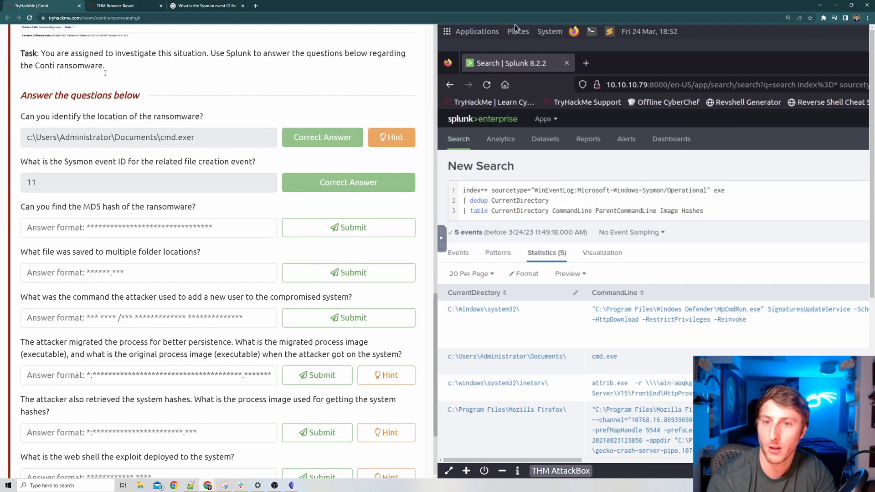
{"action": "right_click", "coordinate": [94, 225]}
{"action": "left_click", "coordinate": [111, 277]}
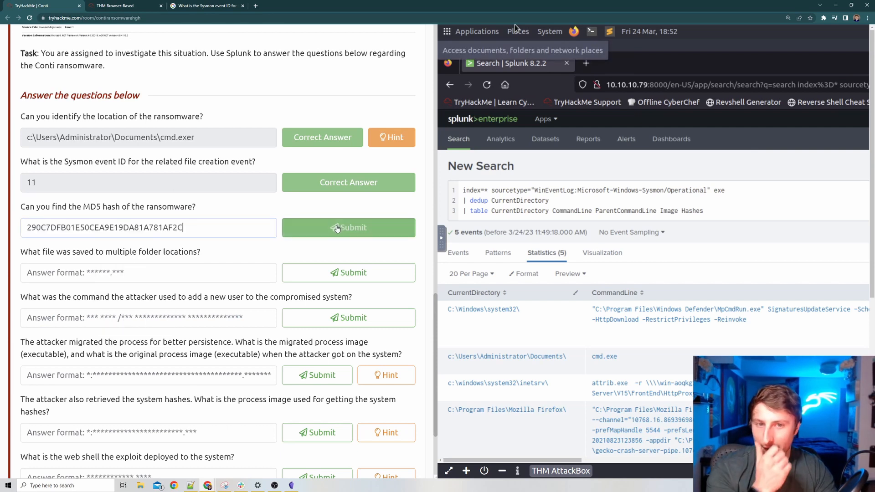
{"action": "key", "text": "Return"}
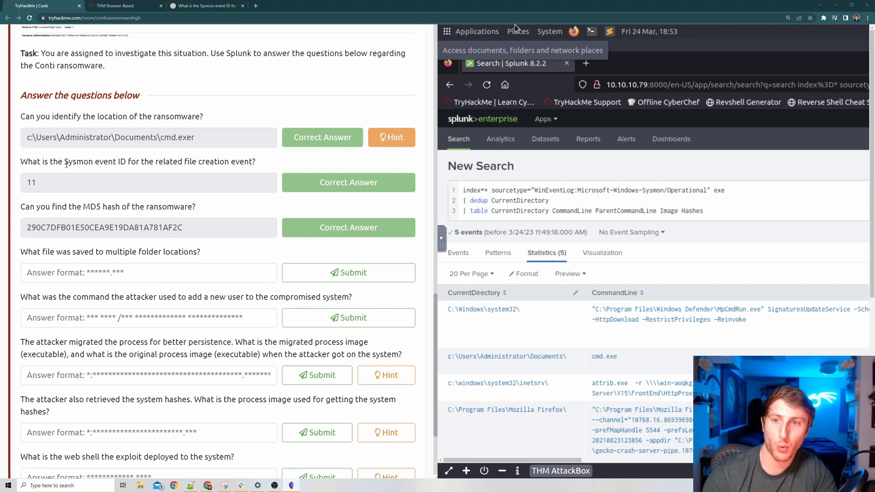
Step: Check the question about the file saved to multiple folders and rerun the Splunk query without the dedup and table lines and the exe term
{"action": "left_click_drag", "start_coordinate": [66, 162], "coordinate": [249, 169]}
{"action": "left_click", "coordinate": [174, 234]}
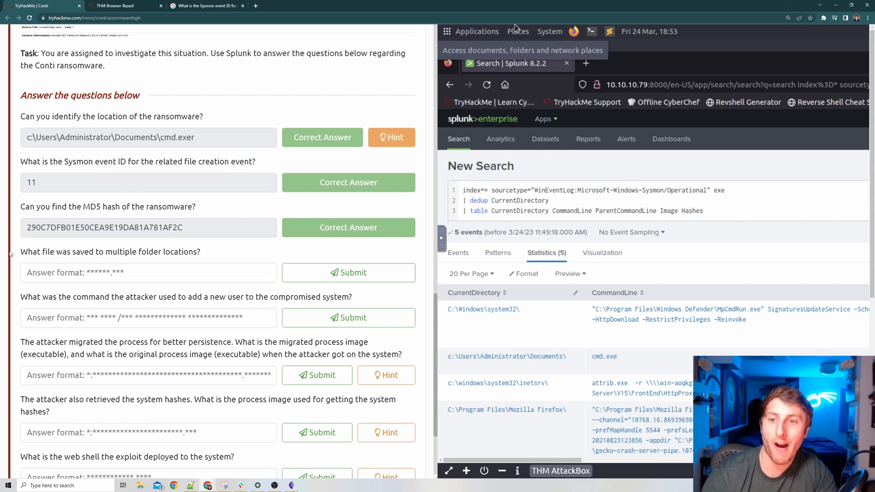
{"action": "left_click_drag", "start_coordinate": [10, 253], "coordinate": [205, 258]}
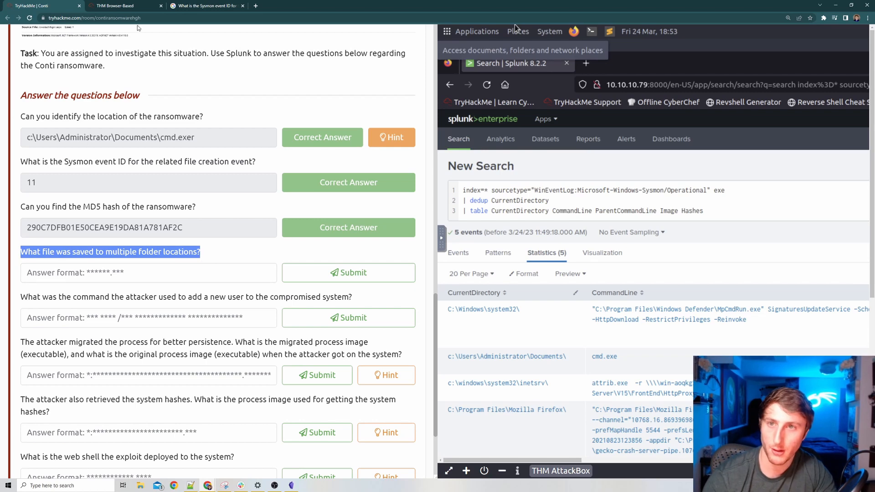
{"action": "left_click", "coordinate": [129, 6]}
{"action": "left_click_drag", "start_coordinate": [204, 147], "coordinate": [6, 143]}
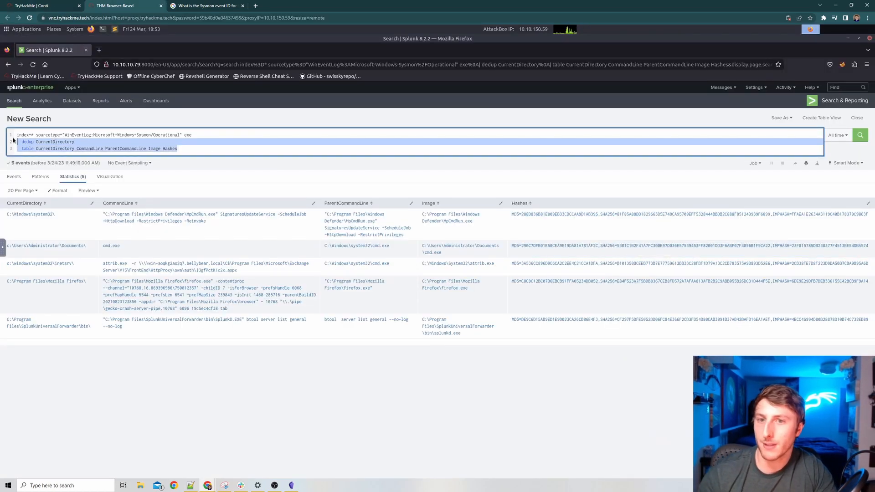
{"action": "key", "text": "BackSpace"}
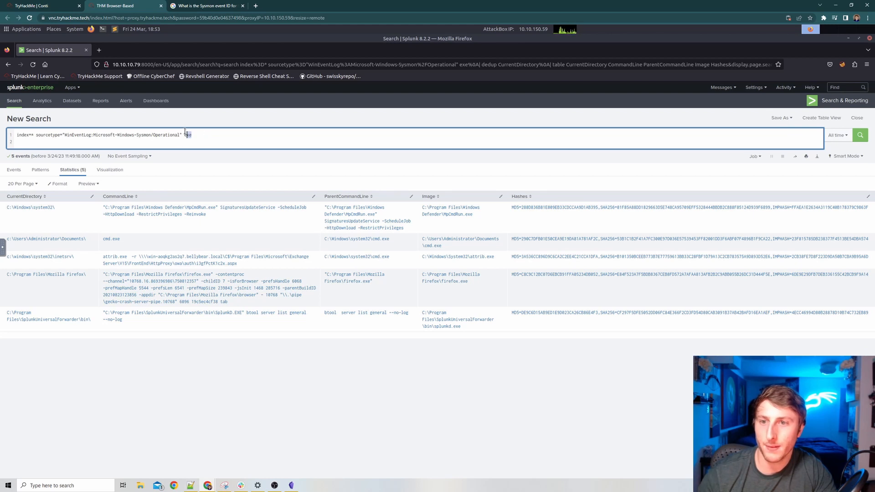
{"action": "left_click", "coordinate": [185, 133]}
{"action": "key", "text": "BackSpace"}
{"action": "key", "text": "BackSpace"}
{"action": "key", "text": "Return"}
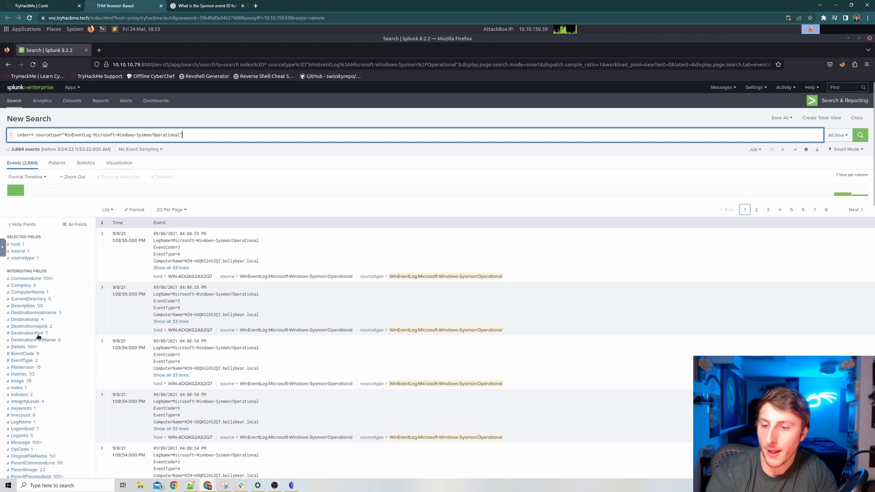
Step: Filter the Sysmon events to EventCode 11 using the EventCode field values
{"action": "scroll", "coordinate": [43, 292], "scroll_direction": "down", "scroll_amount": 3}
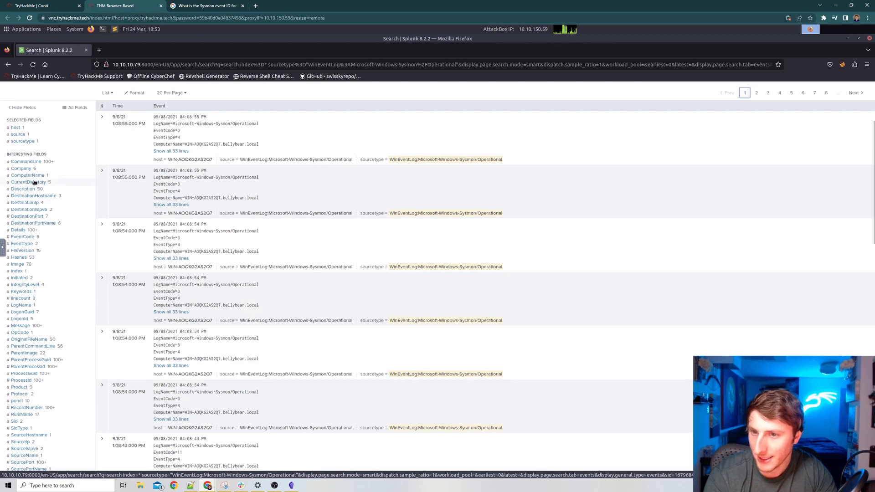
{"action": "left_click", "coordinate": [28, 238]}
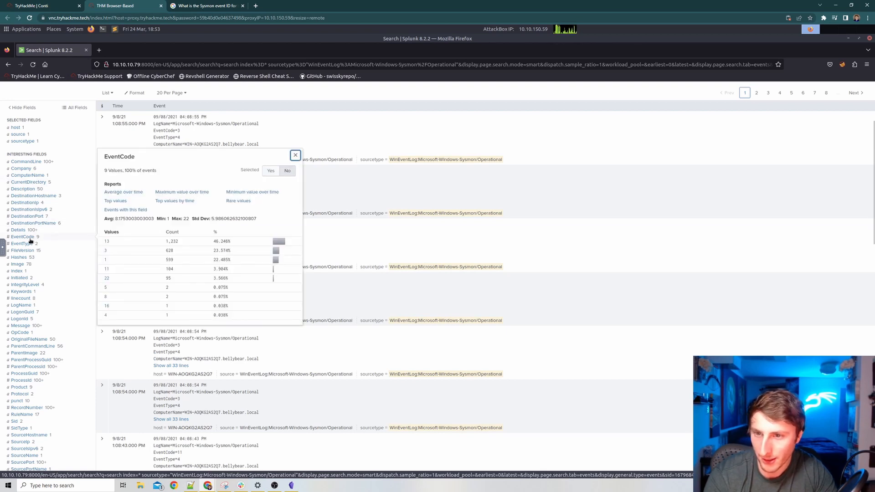
{"action": "left_click", "coordinate": [106, 269]}
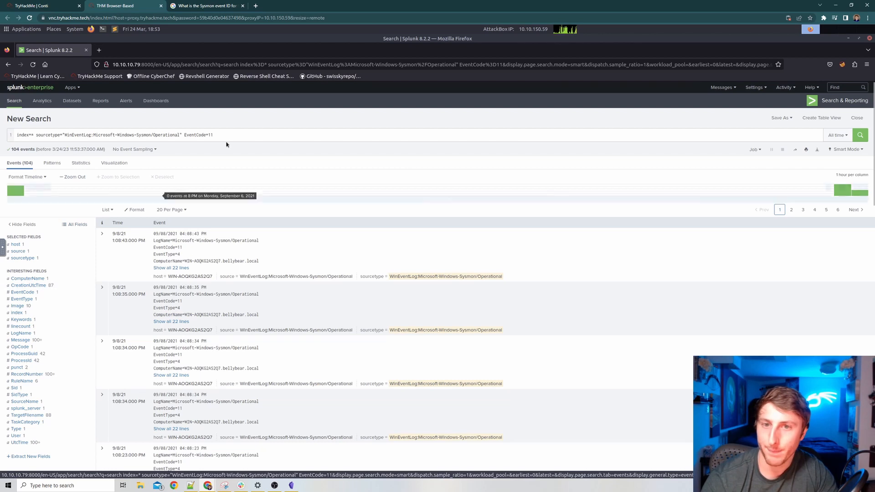
Step: Add the line | table Image TargetFilename to the query, checking both fields' values, and run the search
{"action": "left_click", "coordinate": [236, 135]}
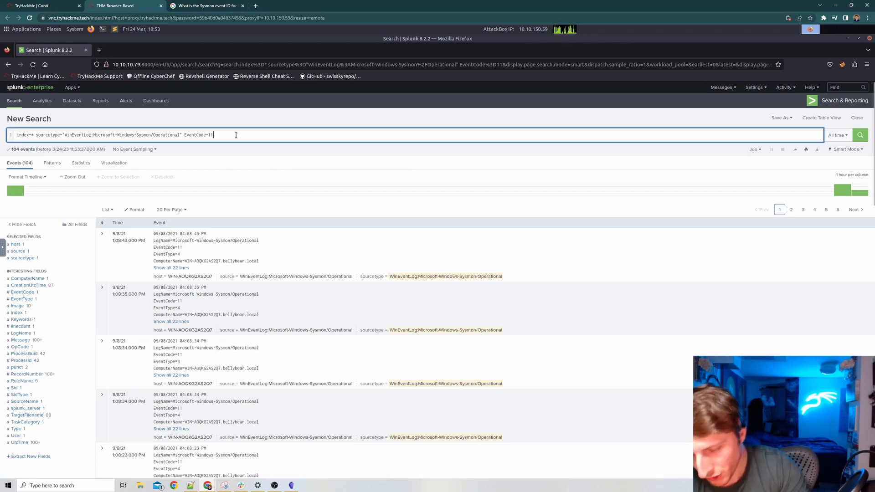
{"action": "key", "text": "shift+Return"}
{"action": "type", "text": "|"}
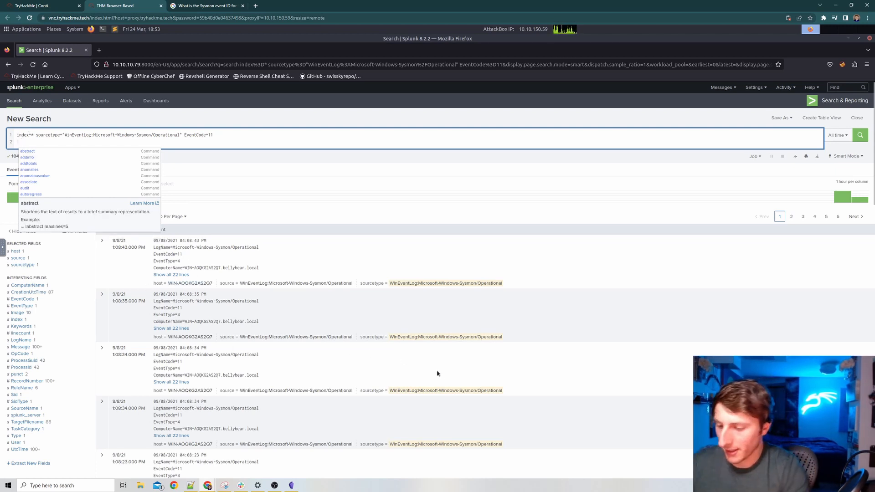
{"action": "type", "text": "table"}
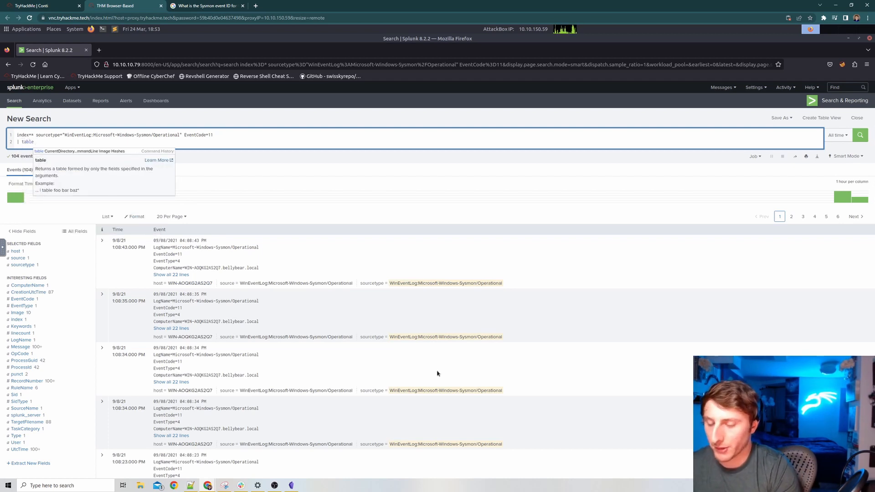
{"action": "left_click", "coordinate": [18, 313]}
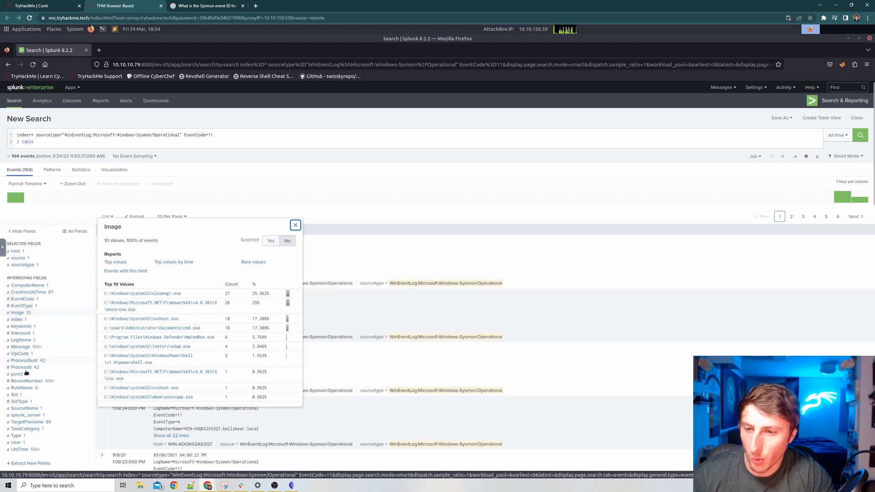
{"action": "left_click", "coordinate": [27, 423]}
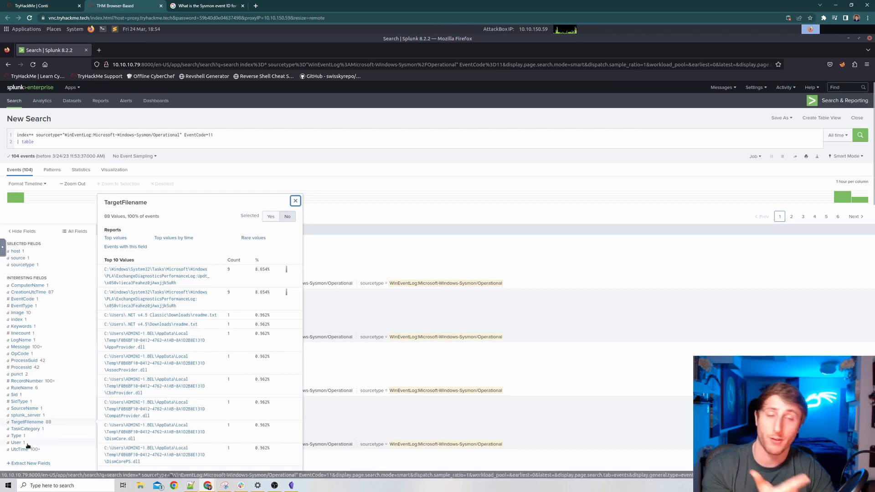
{"action": "left_click", "coordinate": [53, 142]}
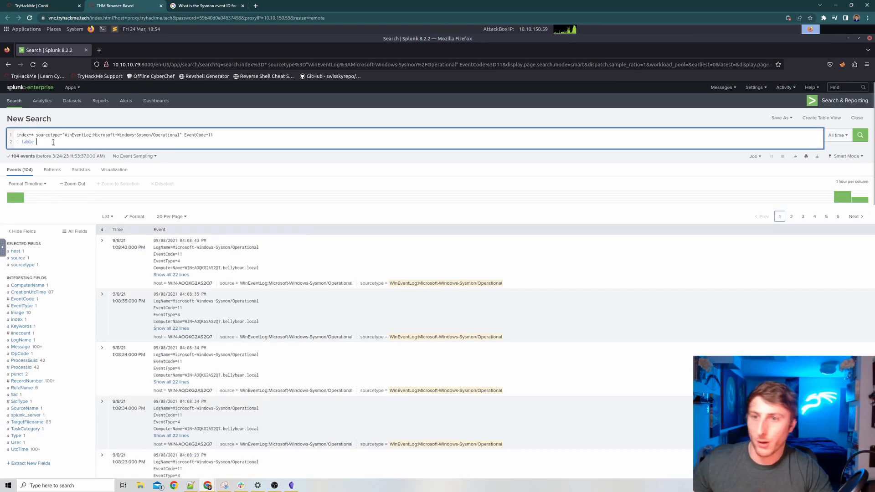
{"action": "type", "text": "Image"}
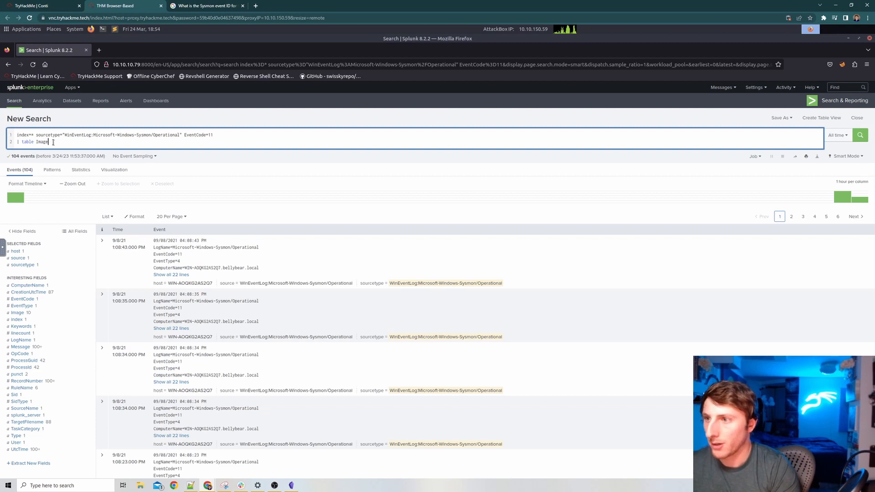
{"action": "type", "text": " Targe"}
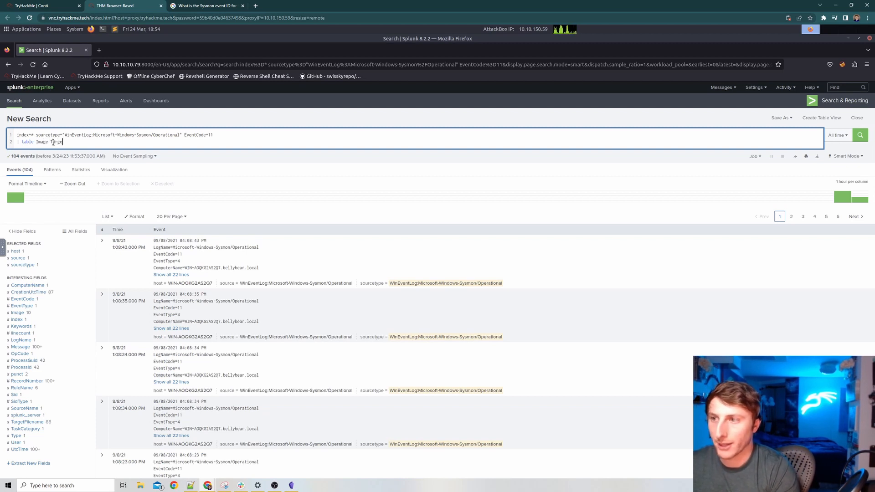
{"action": "type", "text": "tFilename"}
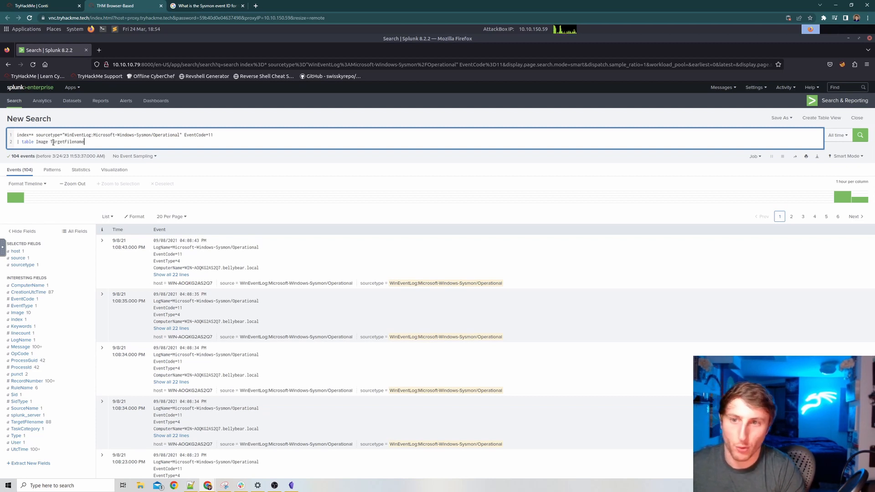
{"action": "key", "text": "Return"}
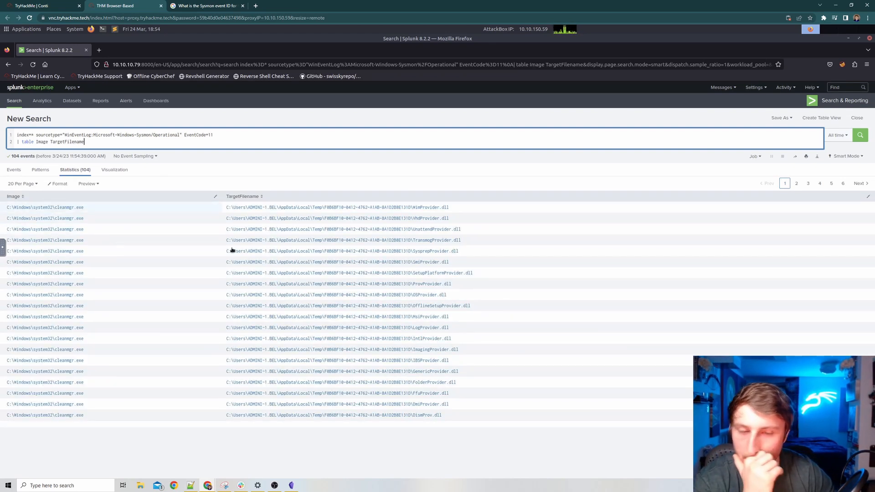
Step: Examine result pages 2 and 3 for a TargetFilename repeated across folders and return to page 1
{"action": "left_click", "coordinate": [796, 184]}
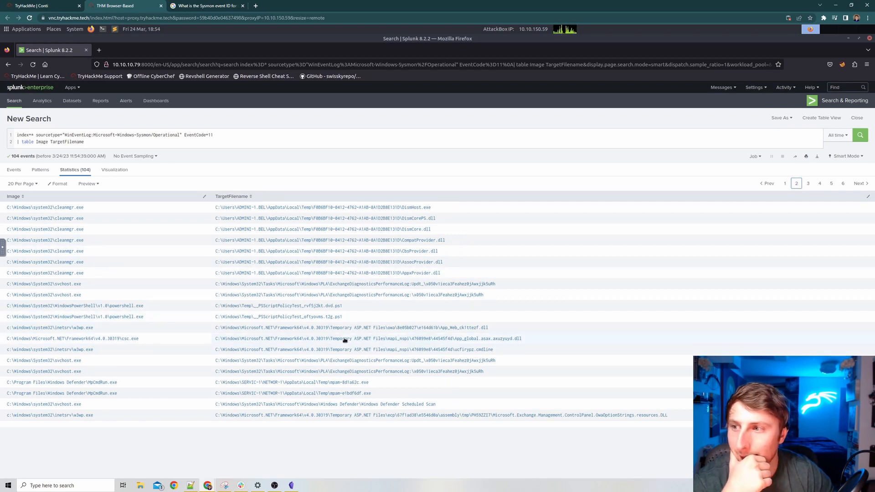
{"action": "left_click", "coordinate": [811, 187]}
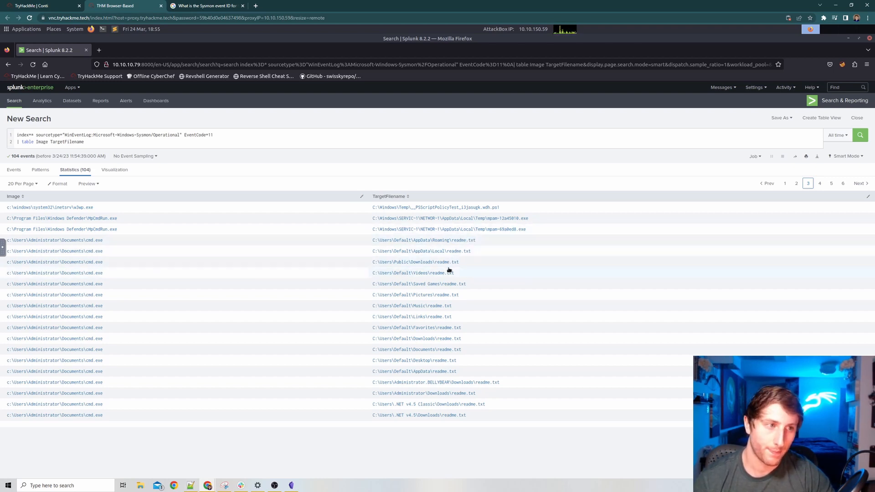
{"action": "left_click", "coordinate": [788, 184]}
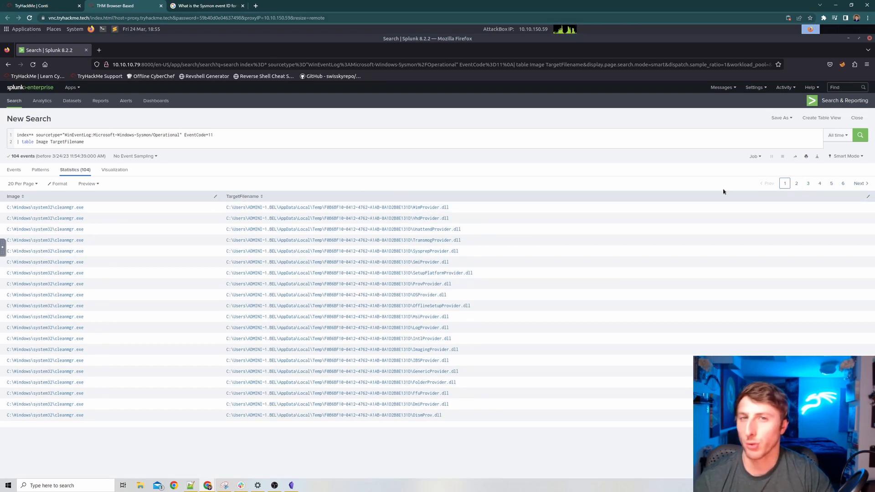
Step: Try narrowing the file creation results by adding the search term exe after EventCode=11
{"action": "left_click", "coordinate": [230, 138]}
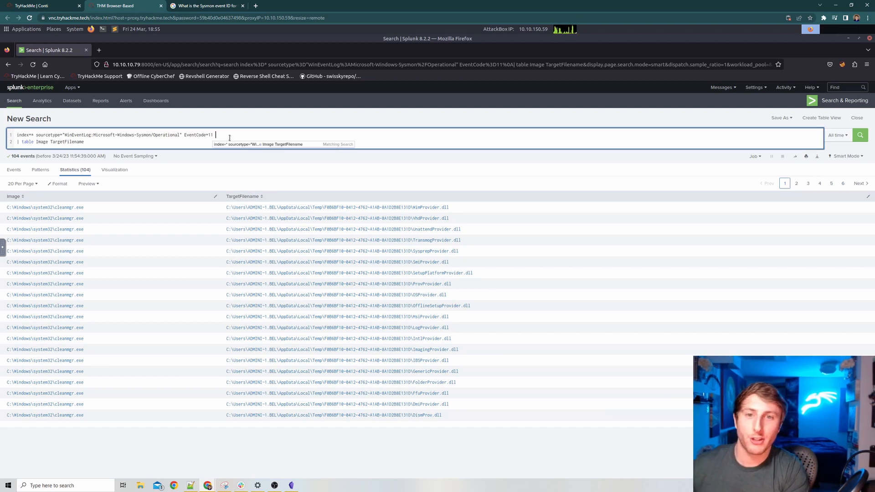
{"action": "type", "text": "exe"}
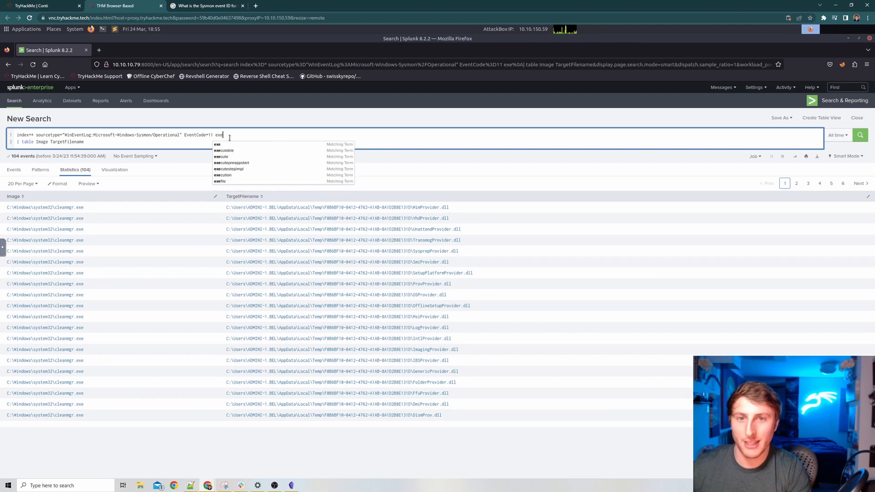
{"action": "key", "text": "Return"}
Step: Replace the exe term with cmd in the EventCode=11 query and run the search
{"action": "left_click_drag", "start_coordinate": [223, 135], "coordinate": [216, 135]}
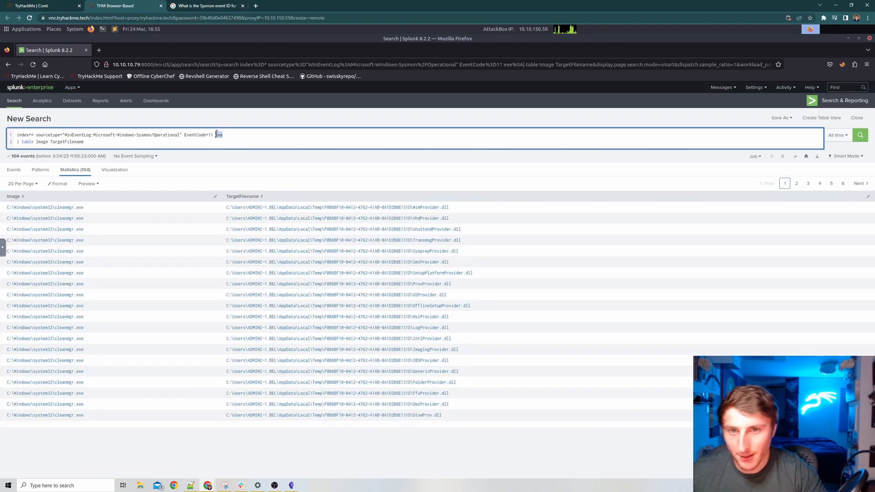
{"action": "type", "text": "cmd"}
{"action": "key", "text": "Return"}
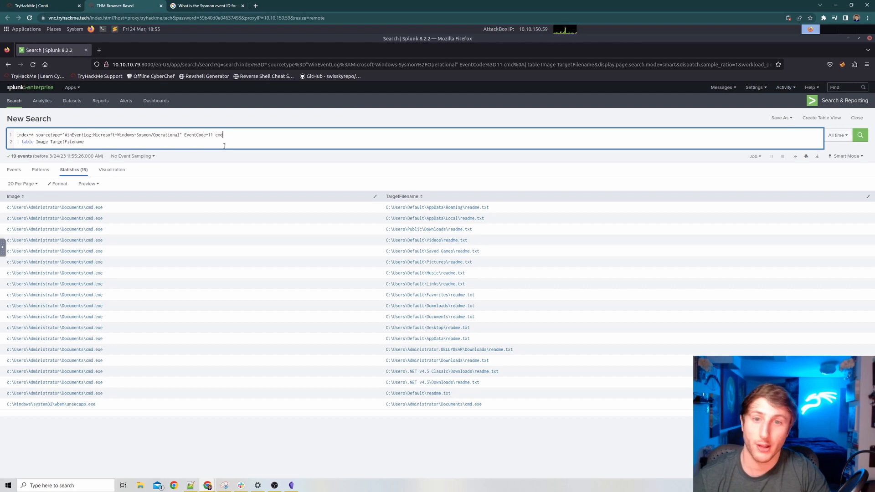
{"action": "left_click_drag", "start_coordinate": [212, 136], "coordinate": [191, 135]}
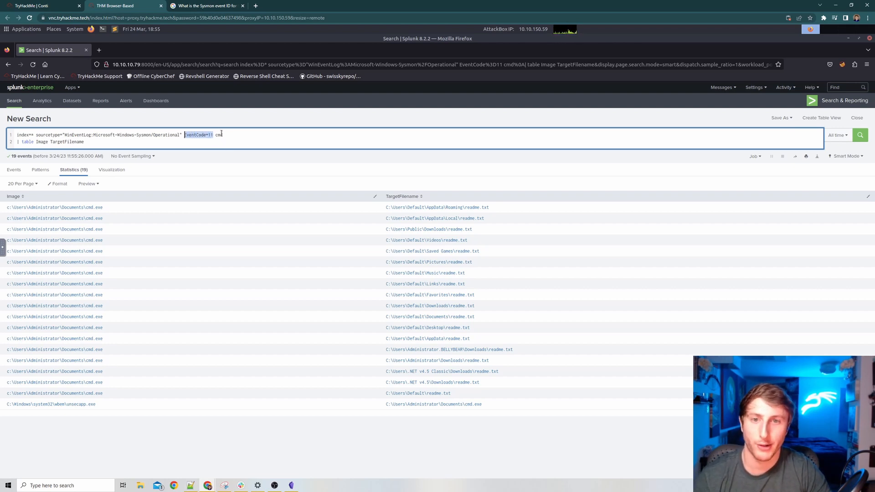
{"action": "left_click", "coordinate": [222, 134]}
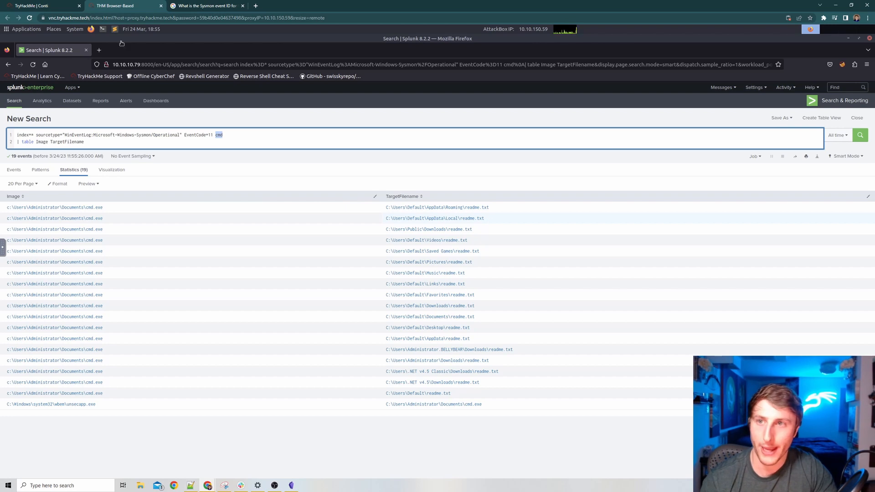
Step: Submit readme.txt on the TryHackMe page as the answer for the file saved to multiple folder locations
{"action": "left_click", "coordinate": [46, 4]}
{"action": "left_click", "coordinate": [116, 272]}
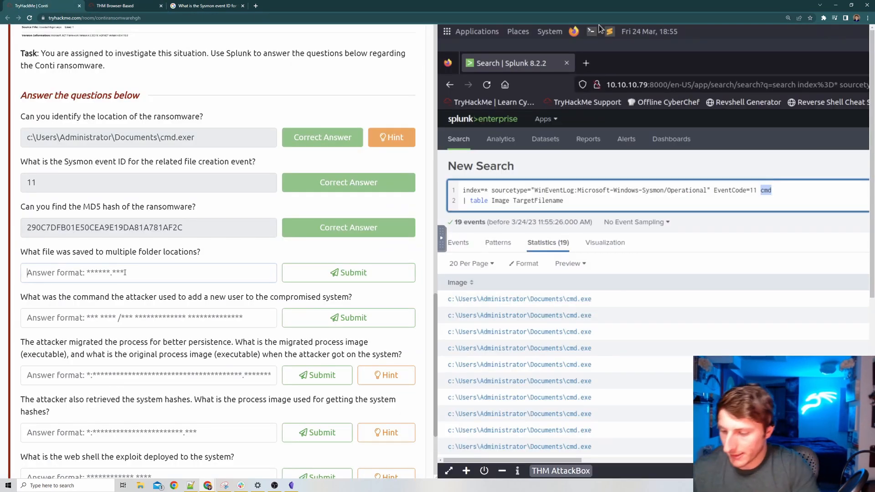
{"action": "type", "text": "readme.txt"}
{"action": "key", "text": "Return"}
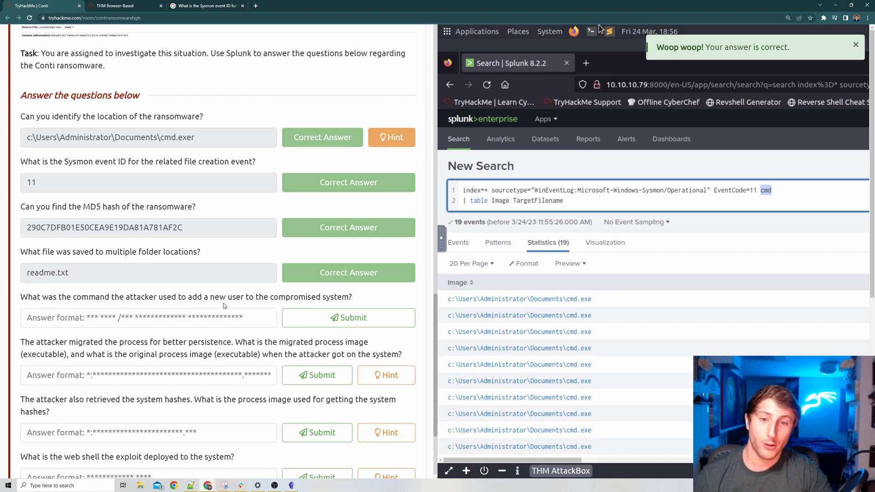
Step: Copy the phrase "add a new user" from the next question and search Google for "what is the event id for add a new user"
{"action": "left_click_drag", "start_coordinate": [189, 297], "coordinate": [247, 297]}
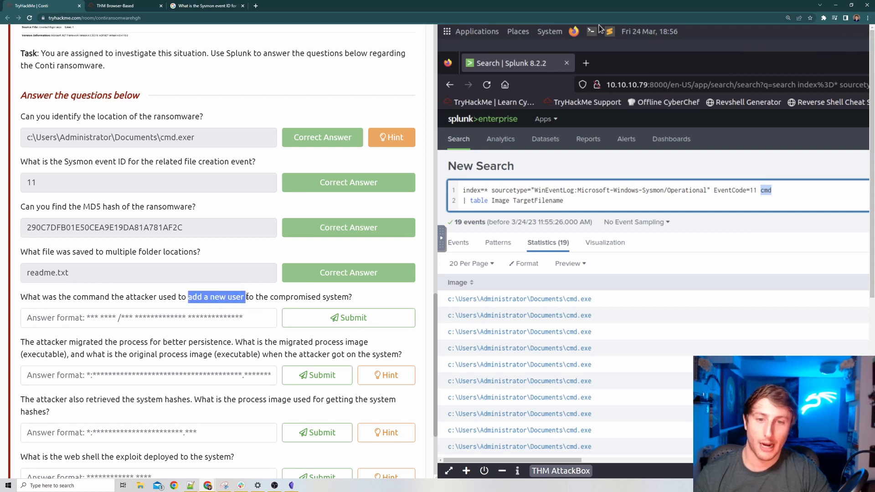
{"action": "right_click", "coordinate": [241, 296]}
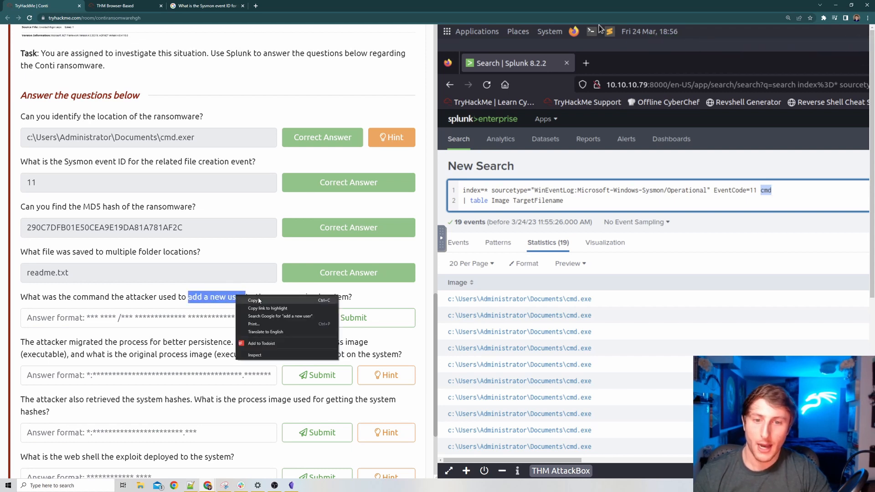
{"action": "left_click", "coordinate": [259, 300]}
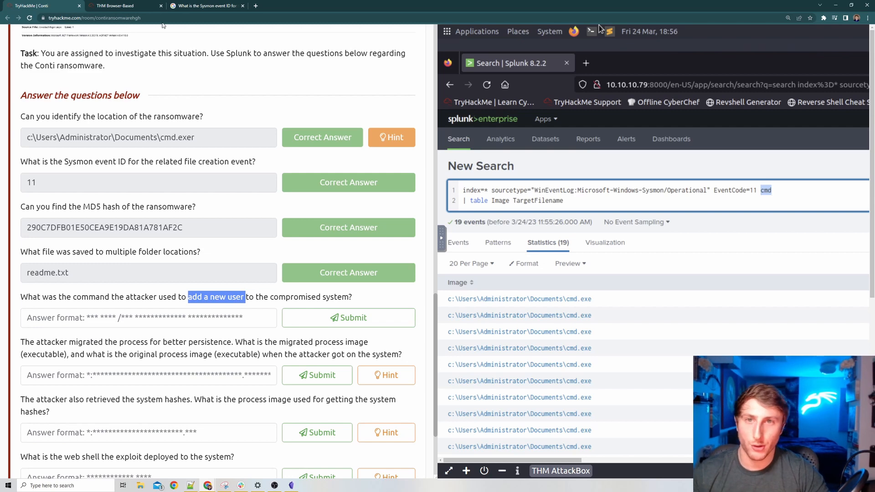
{"action": "left_click", "coordinate": [185, 6]}
{"action": "left_click", "coordinate": [157, 43]}
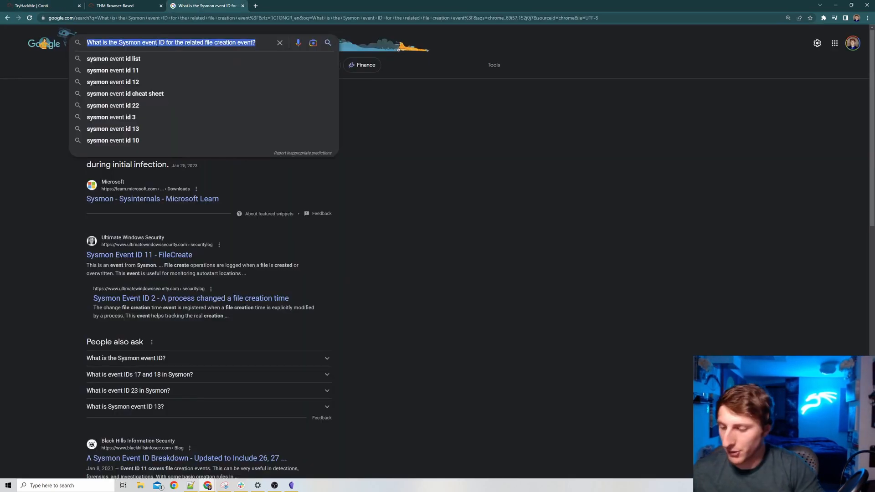
{"action": "type", "text": "what is the event"}
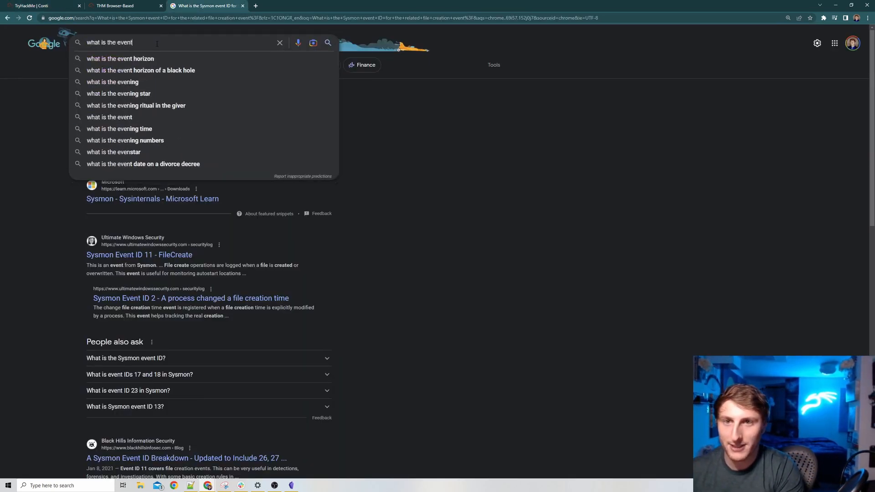
{"action": "type", "text": " id for "}
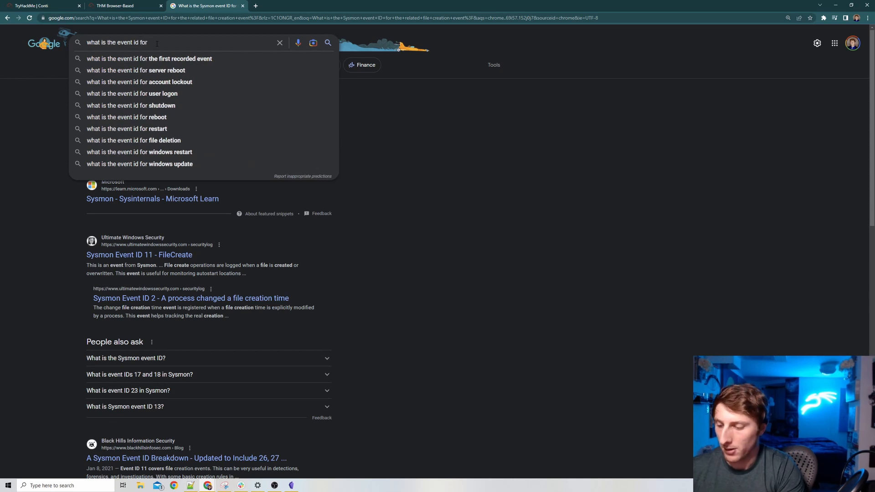
{"action": "type", "text": "add a new user"}
{"action": "key", "text": "Return"}
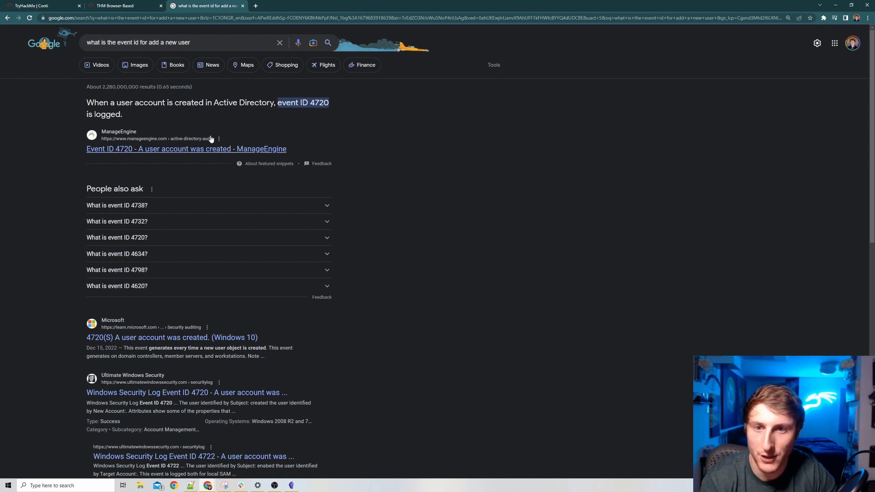
Step: Open the ManageEngine article on user account creation and read its event ID description
{"action": "left_click", "coordinate": [207, 150]}
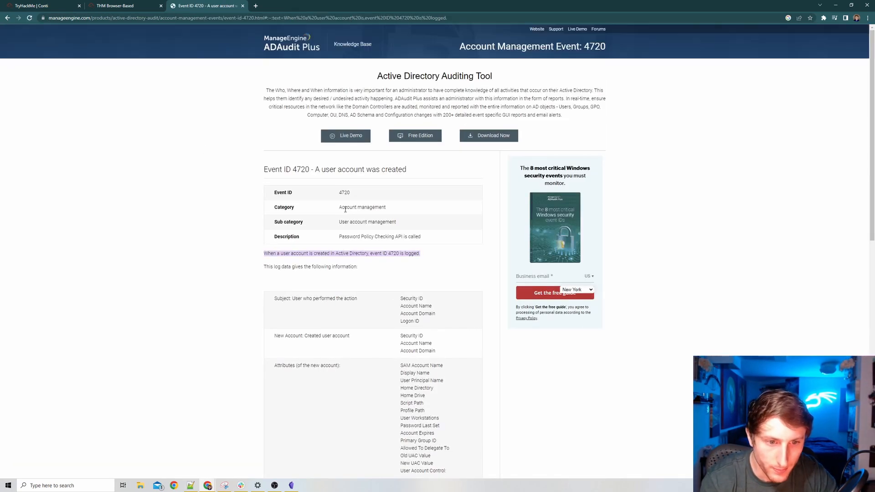
{"action": "scroll", "coordinate": [360, 219], "scroll_direction": "down", "scroll_amount": 7}
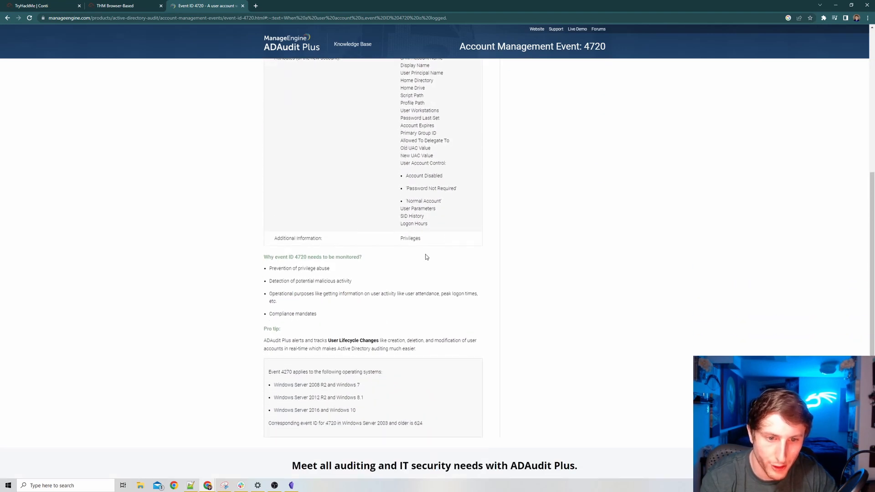
{"action": "scroll", "coordinate": [426, 257], "scroll_direction": "up", "scroll_amount": 7}
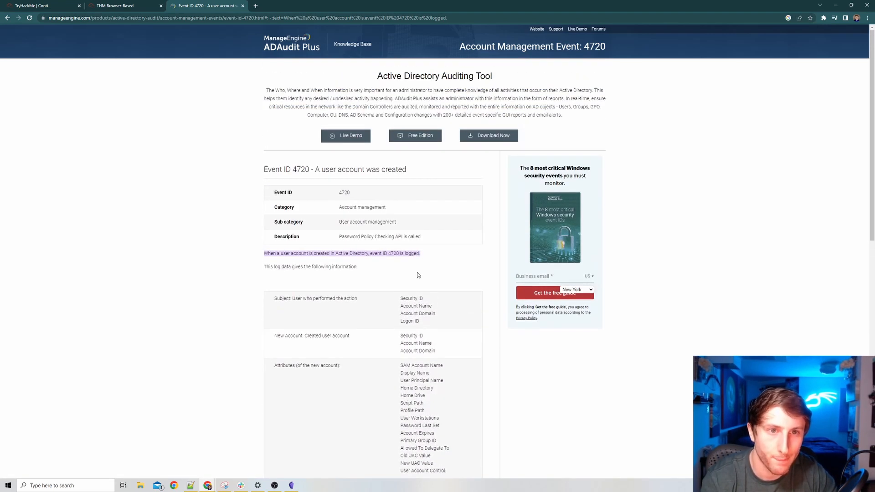
Step: Return to Splunk, reduce the query to index=*, run it, and filter the events to sourcetype WinEventLog:Security
{"action": "left_click", "coordinate": [44, 5]}
{"action": "left_click", "coordinate": [115, 3]}
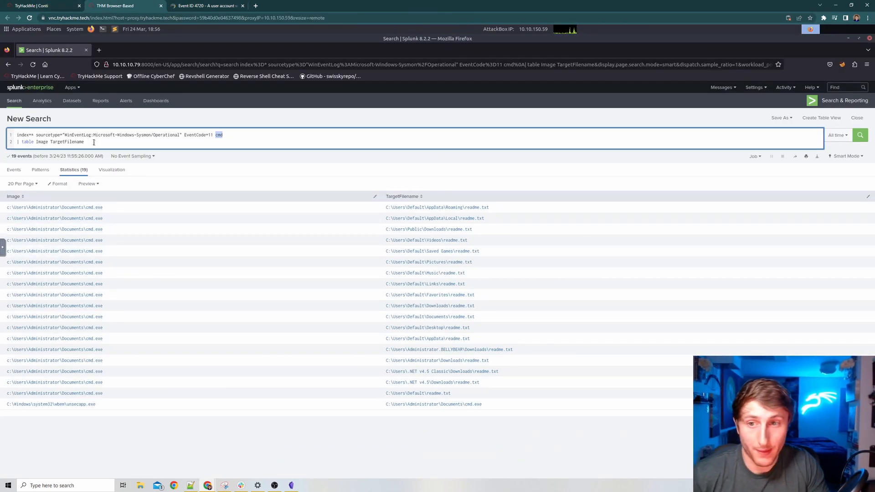
{"action": "left_click_drag", "start_coordinate": [94, 142], "coordinate": [37, 137]}
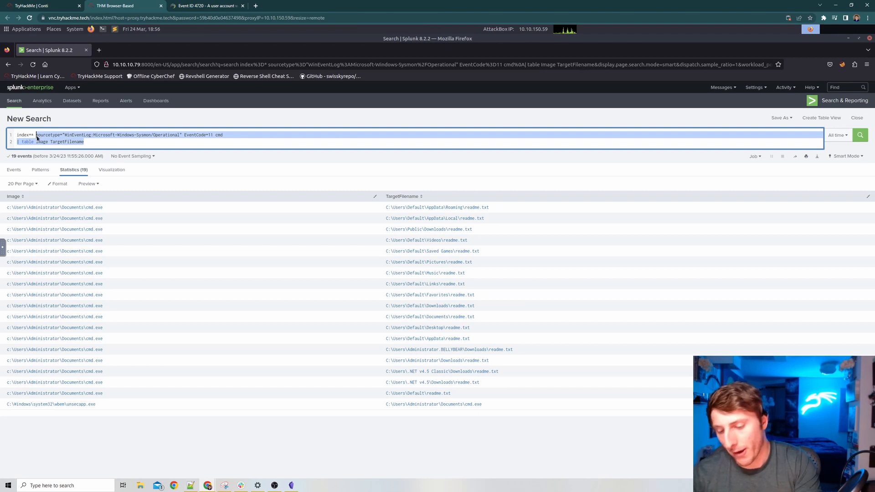
{"action": "key", "text": "BackSpace"}
{"action": "key", "text": "Return"}
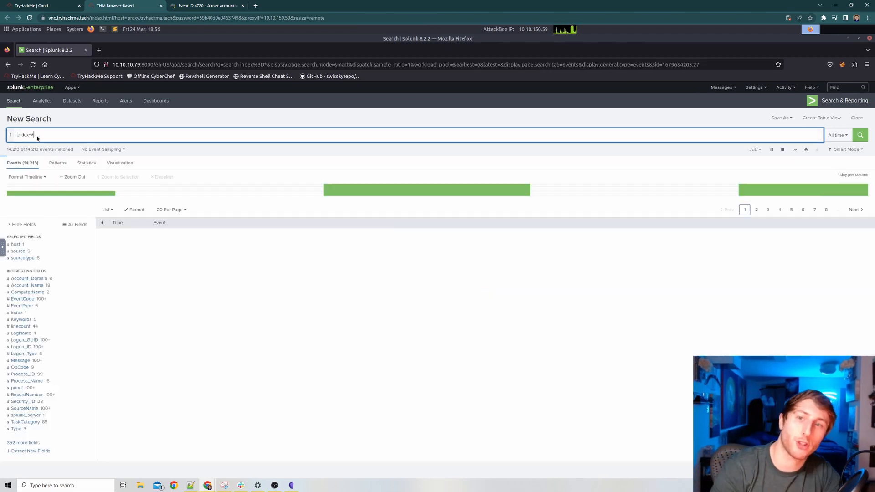
{"action": "left_click", "coordinate": [28, 258]}
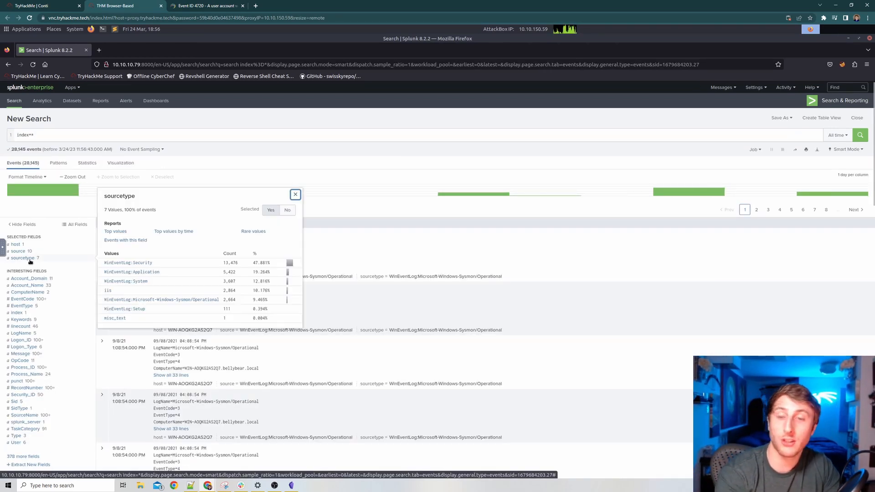
{"action": "left_click", "coordinate": [149, 265]}
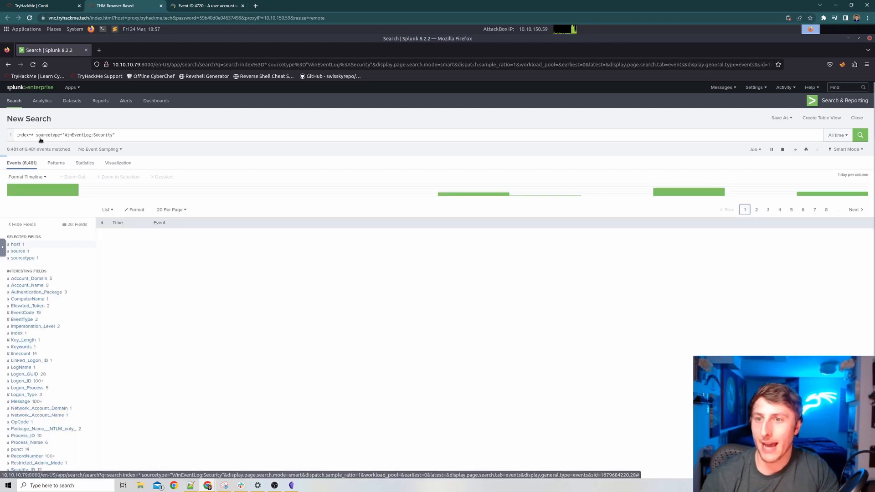
Step: Append EventCode=4720 to the Security log query, check the EventCode field's values, and run the search
{"action": "left_click_drag", "start_coordinate": [33, 136], "coordinate": [17, 133]}
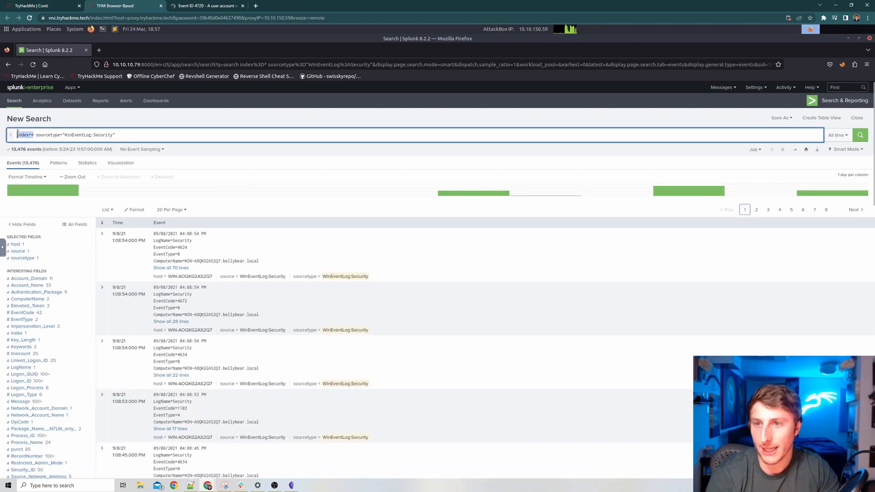
{"action": "left_click", "coordinate": [36, 134]}
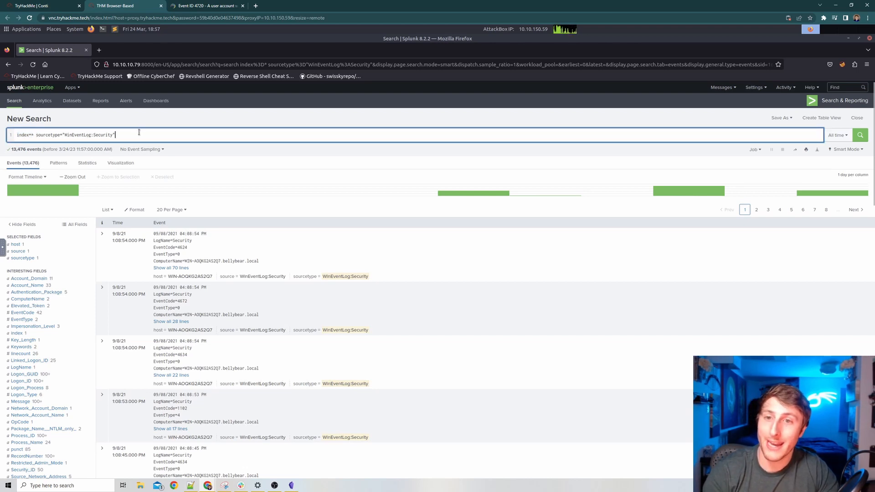
{"action": "type", "text": "Even"}
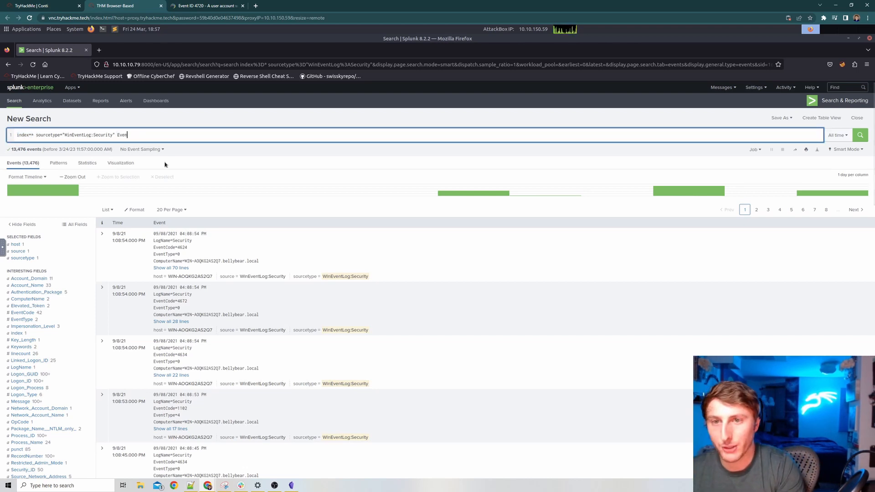
{"action": "type", "text": "tCode"}
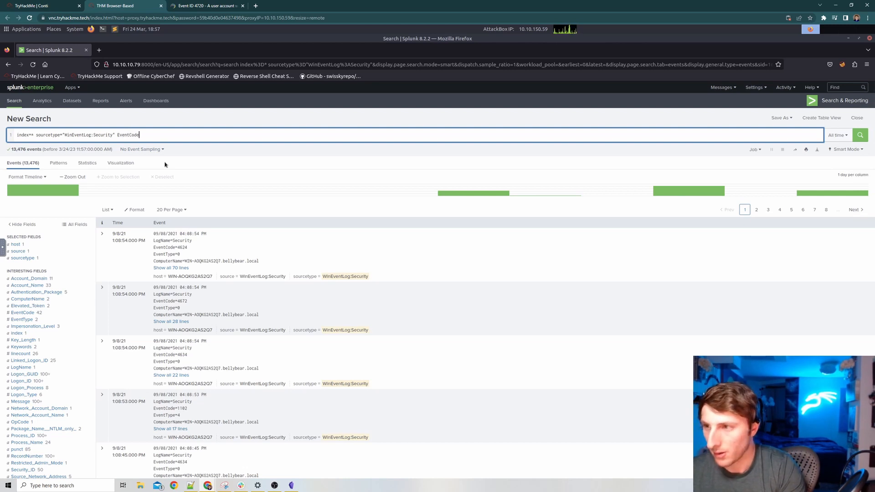
{"action": "type", "text": "=4720"}
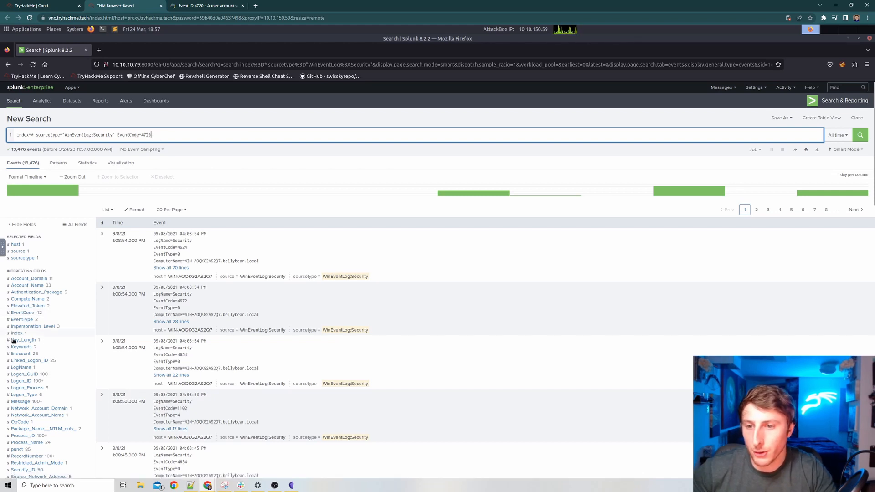
{"action": "left_click", "coordinate": [19, 313]}
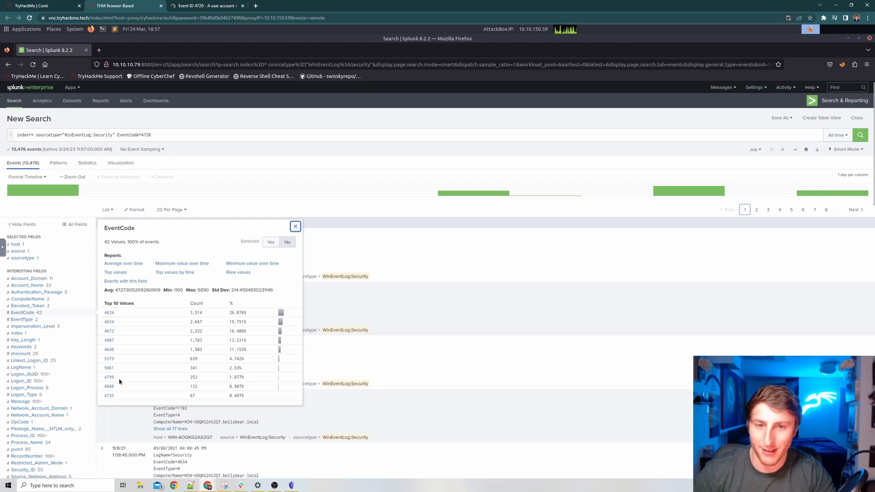
{"action": "left_click", "coordinate": [295, 227]}
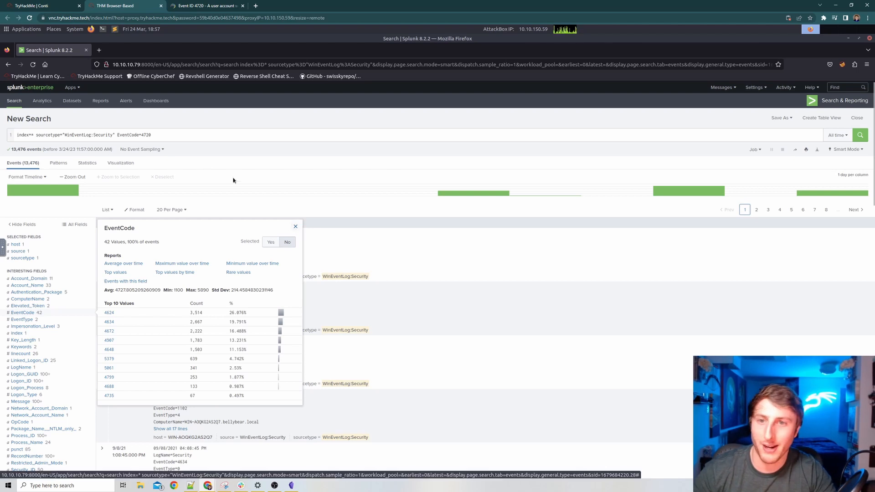
{"action": "left_click", "coordinate": [157, 135]}
{"action": "key", "text": "Return"}
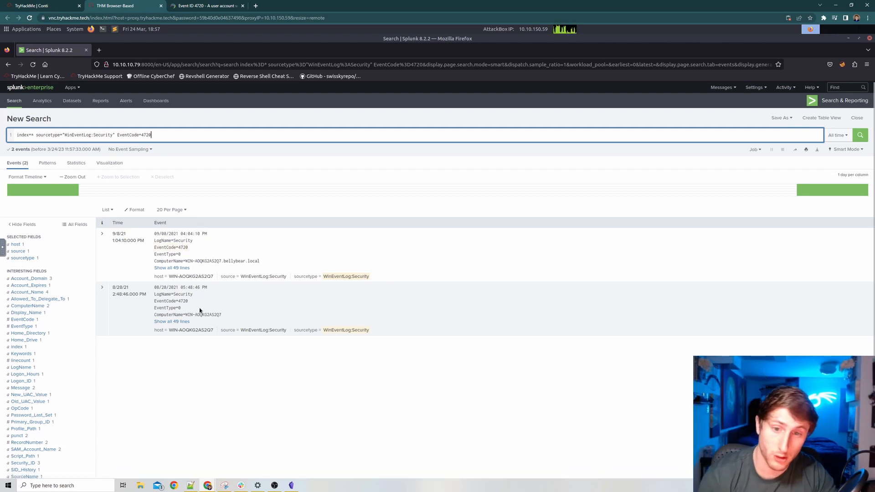
Step: Expand the 9/8/21 account creation event to all its lines and examine its details and the available fields
{"action": "left_click", "coordinate": [187, 269]}
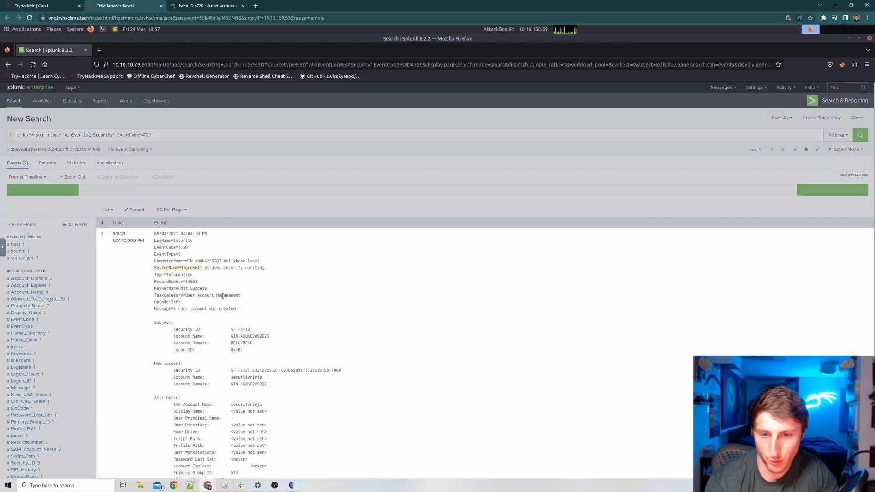
{"action": "scroll", "coordinate": [253, 338], "scroll_direction": "down", "scroll_amount": 2}
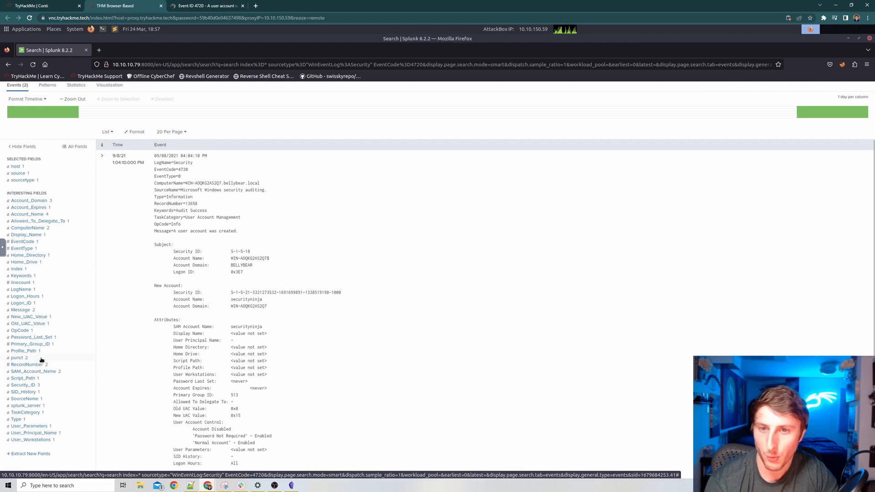
{"action": "scroll", "coordinate": [41, 358], "scroll_direction": "up", "scroll_amount": 2}
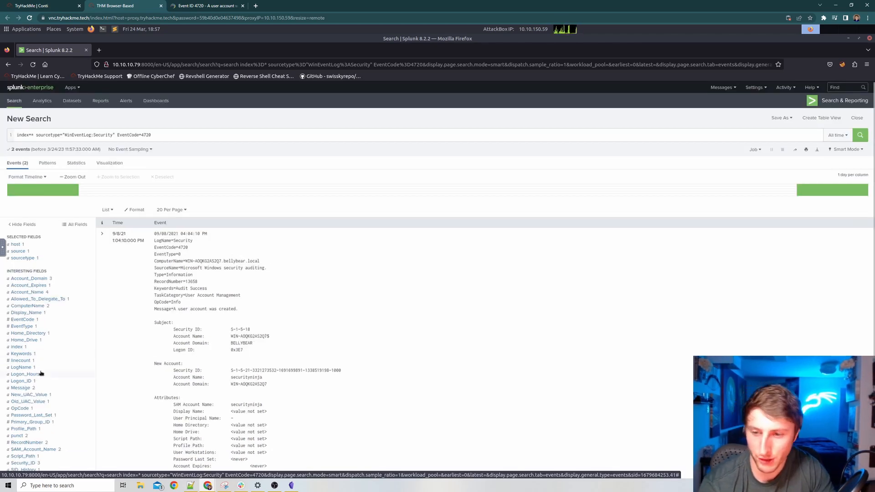
{"action": "scroll", "coordinate": [44, 381], "scroll_direction": "down", "scroll_amount": 1}
{"action": "scroll", "coordinate": [44, 381], "scroll_direction": "down", "scroll_amount": 3}
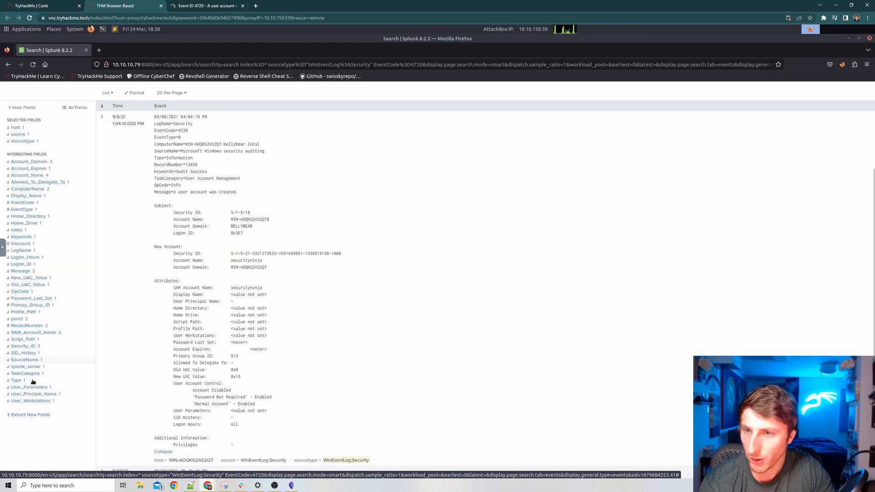
Step: Check the Account_Name field's values and compare them with the New Account details in the expanded event
{"action": "left_click", "coordinate": [40, 175]}
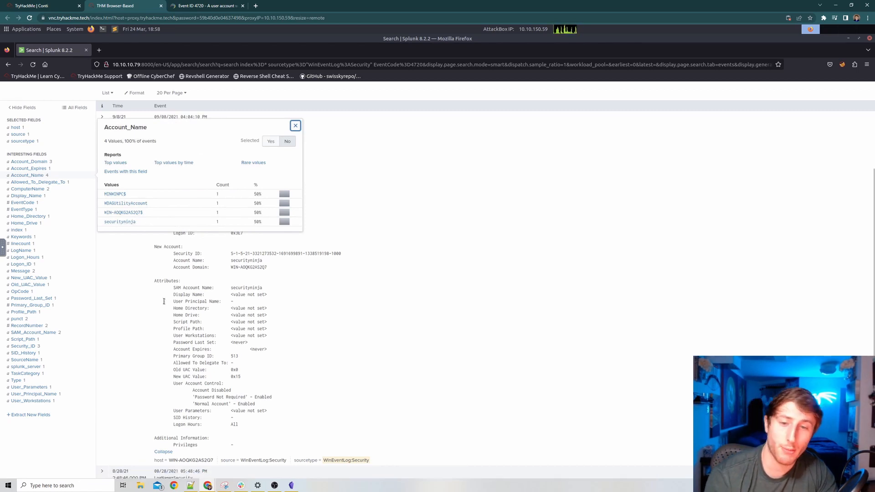
{"action": "scroll", "coordinate": [165, 330], "scroll_direction": "up", "scroll_amount": 1}
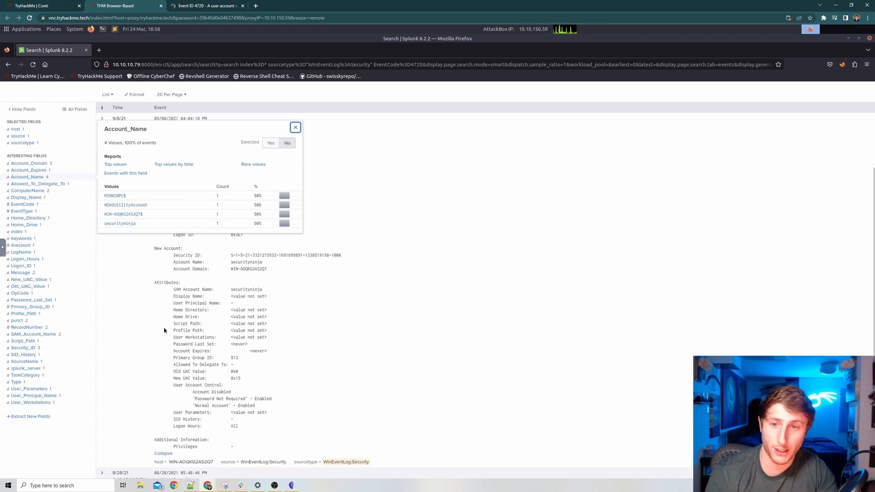
{"action": "scroll", "coordinate": [165, 330], "scroll_direction": "up", "scroll_amount": 3}
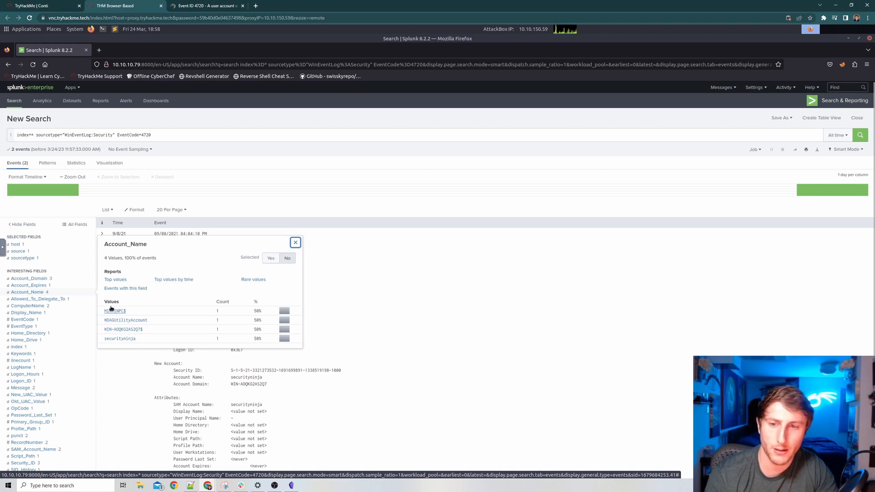
{"action": "left_click", "coordinate": [131, 340]}
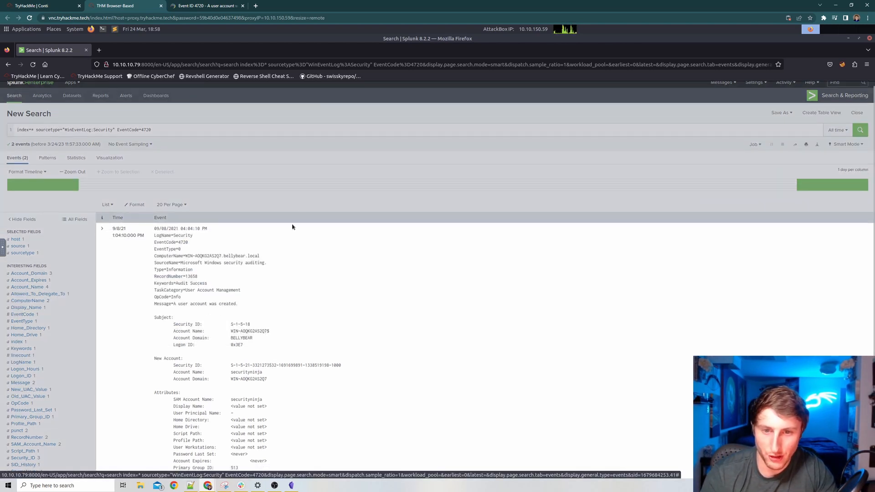
{"action": "scroll", "coordinate": [298, 251], "scroll_direction": "down", "scroll_amount": 4}
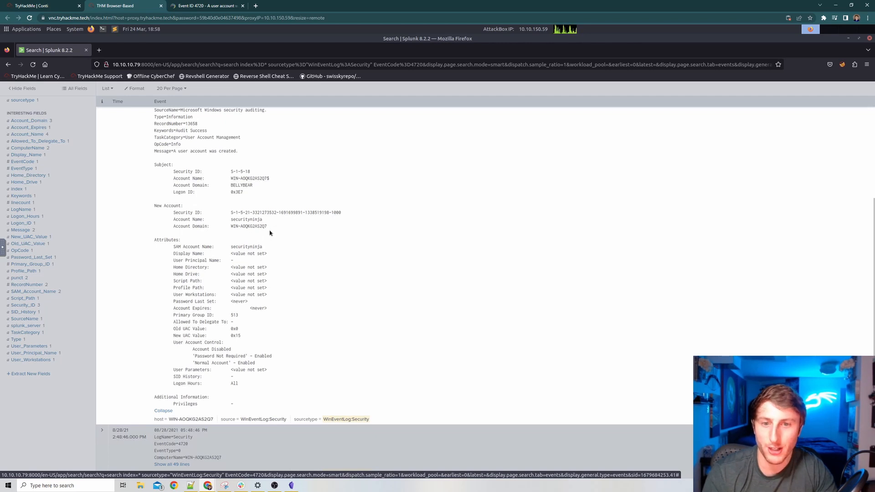
{"action": "scroll", "coordinate": [235, 254], "scroll_direction": "up", "scroll_amount": 5}
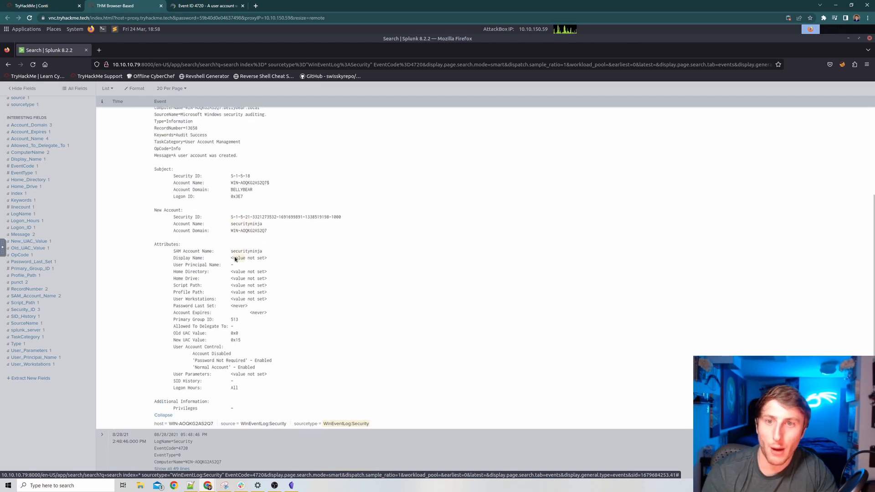
Step: Reread the TryHackMe question about the command used to add a new user, and return to the Splunk search
{"action": "left_click", "coordinate": [56, 5]}
{"action": "left_click", "coordinate": [112, 294]}
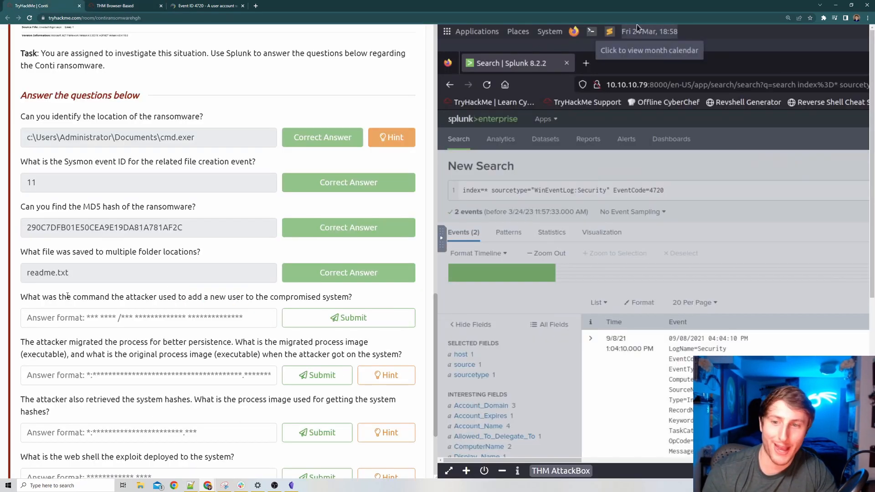
{"action": "left_click_drag", "start_coordinate": [28, 297], "coordinate": [244, 297]}
{"action": "left_click", "coordinate": [213, 305]}
{"action": "key", "text": "ctrl+Tab"}
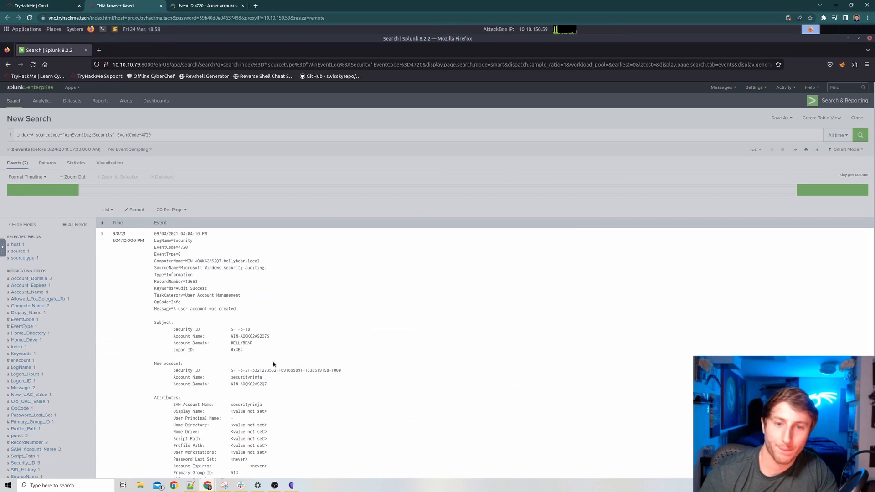
Step: Reduce the query to index=*, run it, and filter the events to sourcetype WinEventLog:Microsoft-Windows-Sysmon/Operational
{"action": "left_click", "coordinate": [178, 133]}
{"action": "left_click_drag", "start_coordinate": [178, 133], "coordinate": [28, 139]}
{"action": "left_click", "coordinate": [36, 136], "text": "shift"}
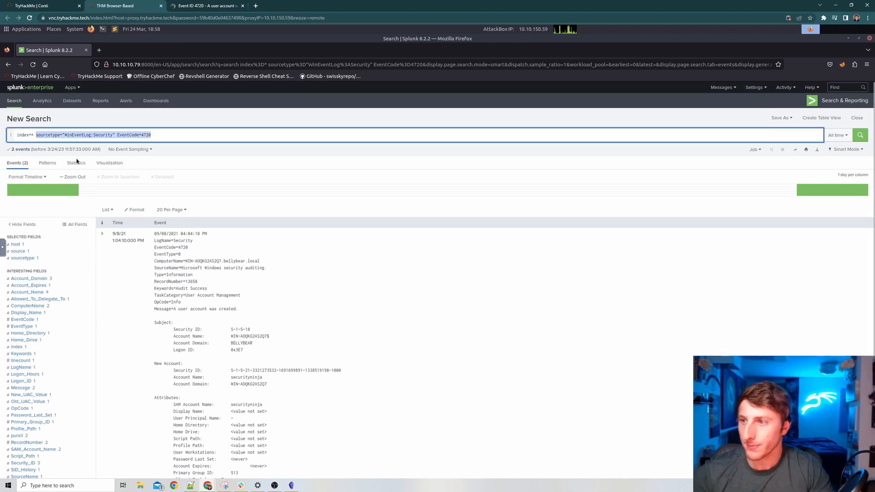
{"action": "key", "text": "BackSpace"}
{"action": "key", "text": "Return"}
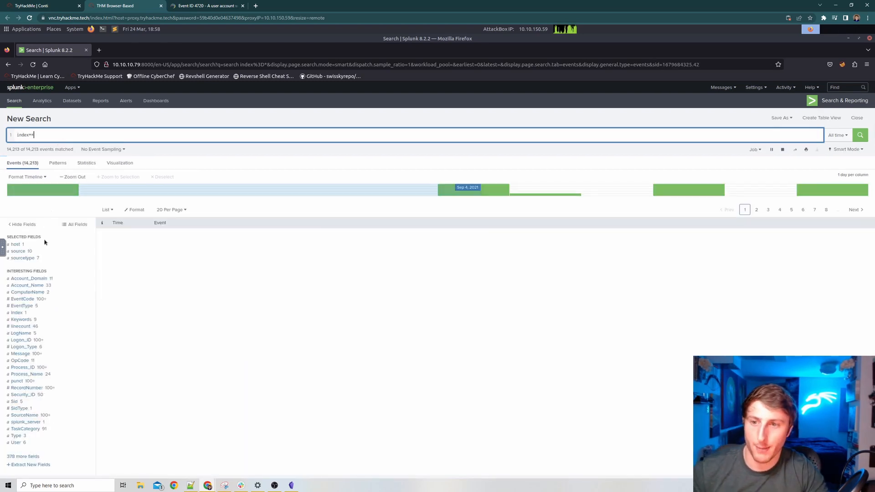
{"action": "left_click", "coordinate": [23, 258]}
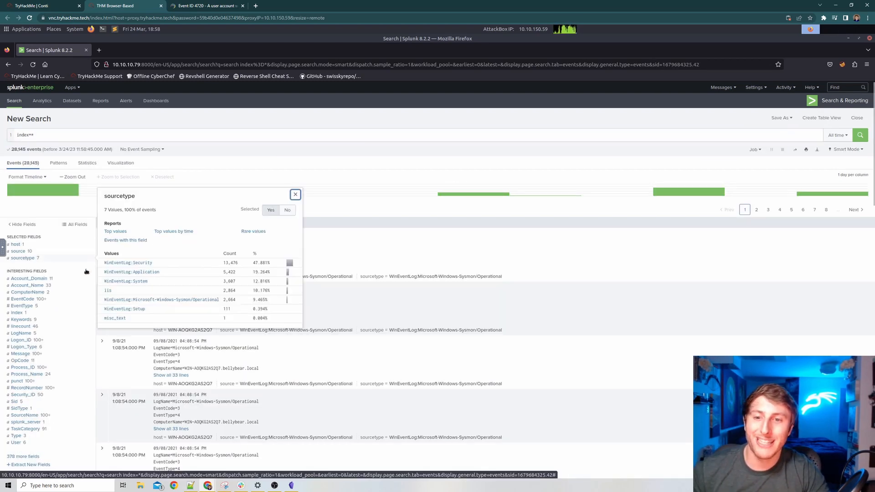
{"action": "left_click", "coordinate": [162, 300]}
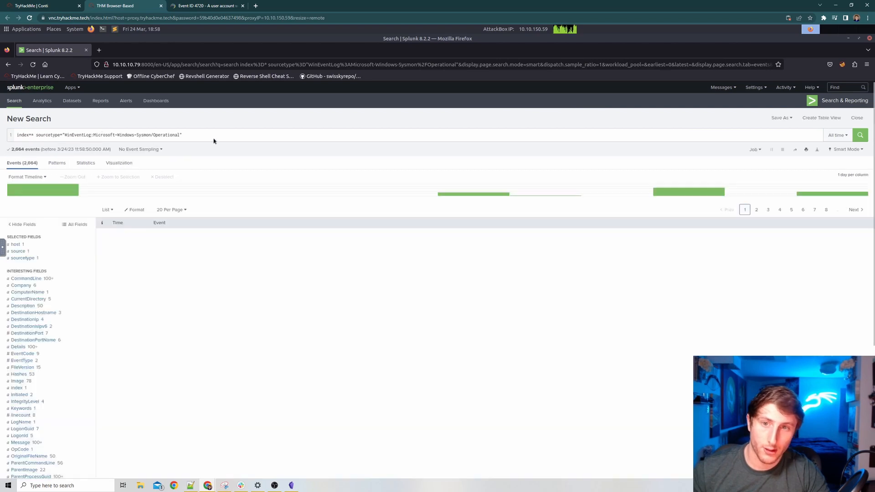
Step: Append securityninja to the Sysmon query, run the search, and check the EventCode field's values
{"action": "left_click", "coordinate": [216, 135]}
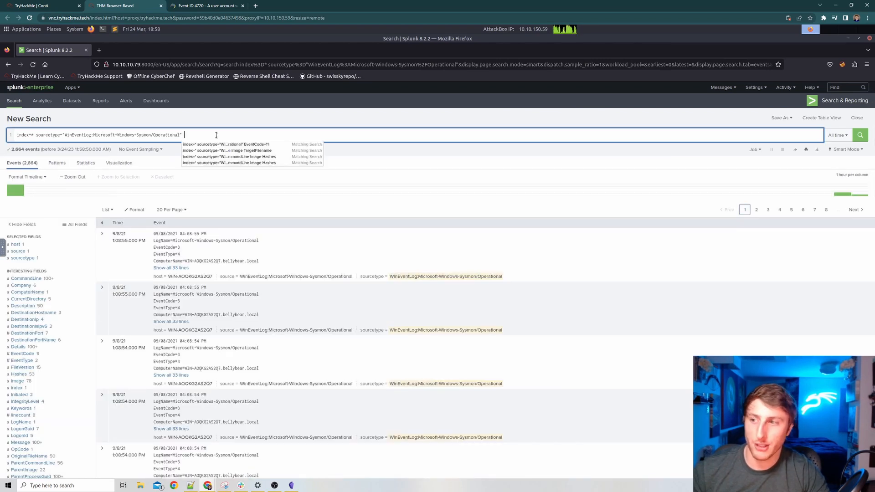
{"action": "type", "text": "securityninja"}
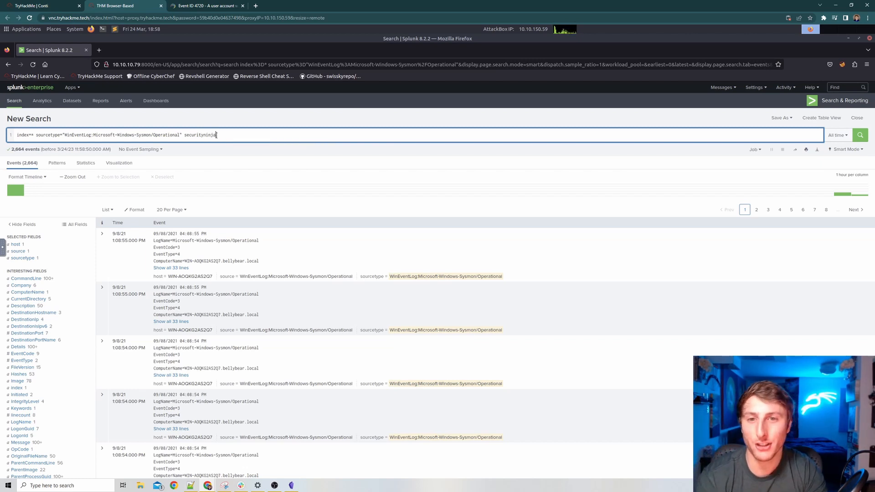
{"action": "key", "text": "Return"}
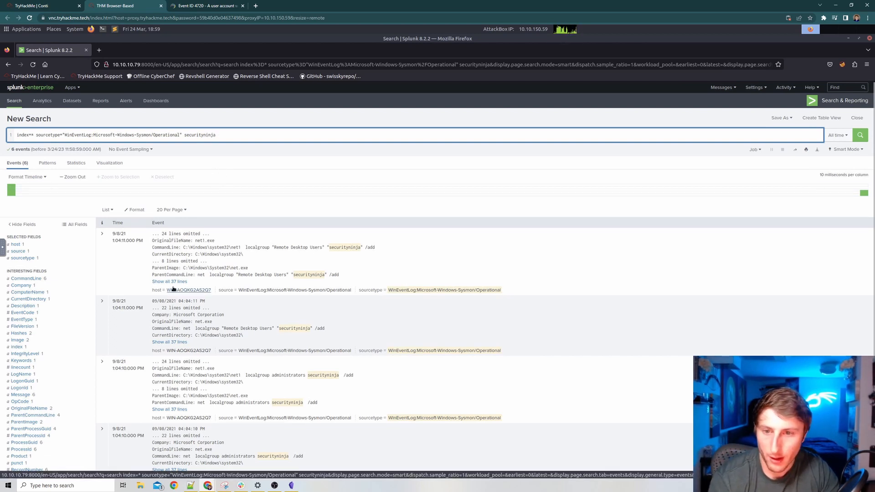
{"action": "left_click", "coordinate": [20, 313]}
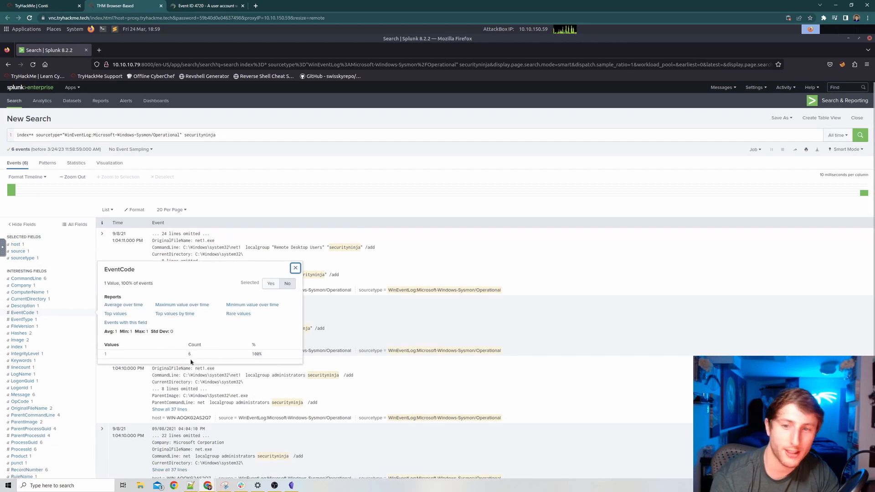
{"action": "left_click", "coordinate": [295, 268]}
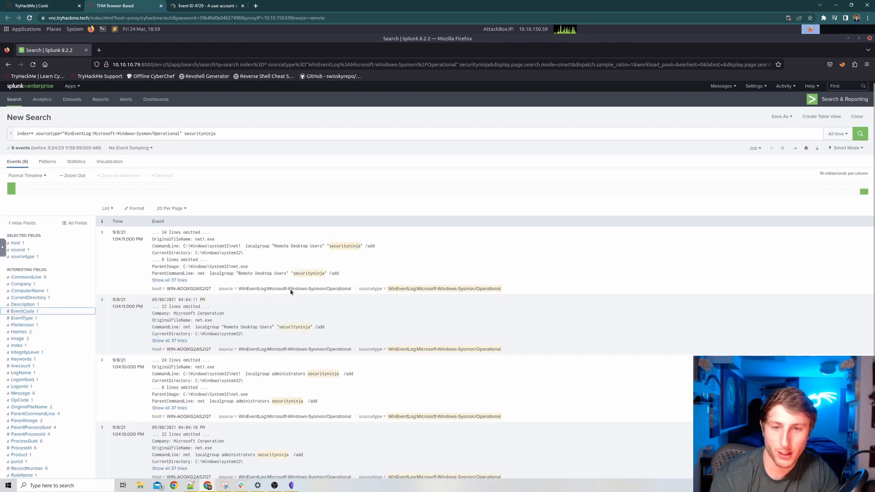
Step: Find the net1.exe event that adds the securityninja user and copy its full ParentCommandLine value
{"action": "scroll", "coordinate": [239, 265], "scroll_direction": "down", "scroll_amount": 2}
{"action": "scroll", "coordinate": [244, 214], "scroll_direction": "down", "scroll_amount": 2}
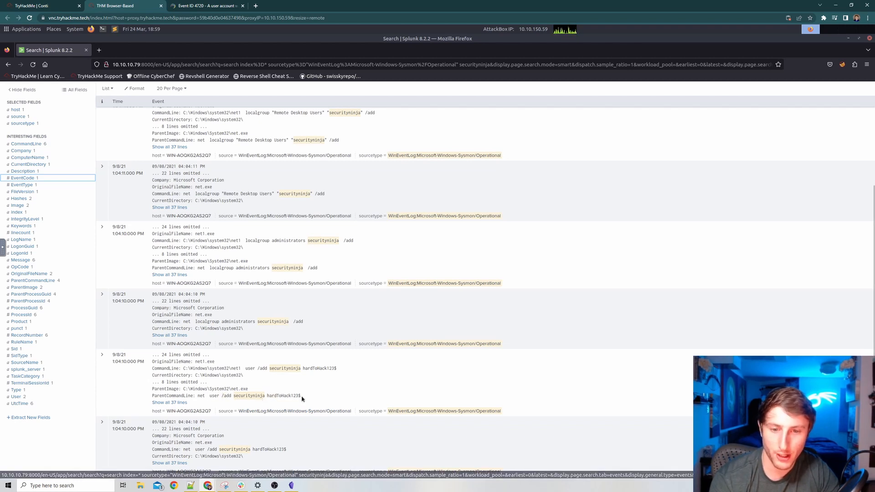
{"action": "left_click_drag", "start_coordinate": [300, 395], "coordinate": [198, 395]}
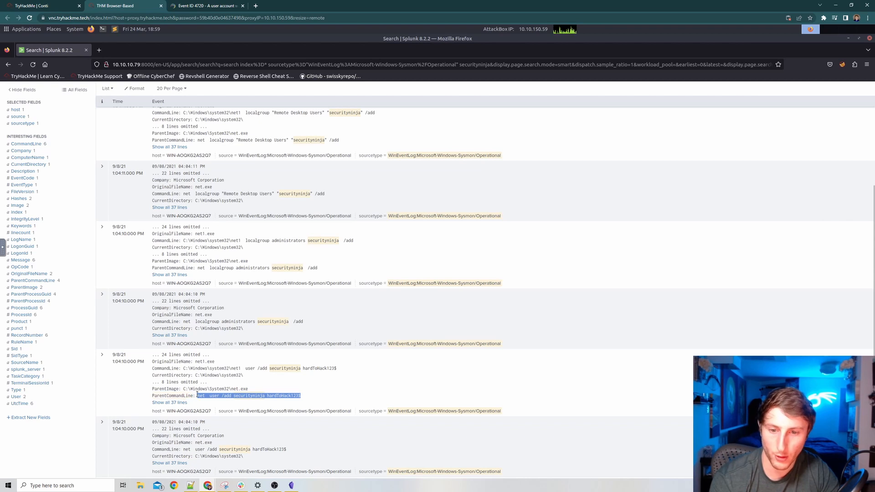
{"action": "right_click", "coordinate": [244, 396]}
{"action": "left_click", "coordinate": [248, 403]}
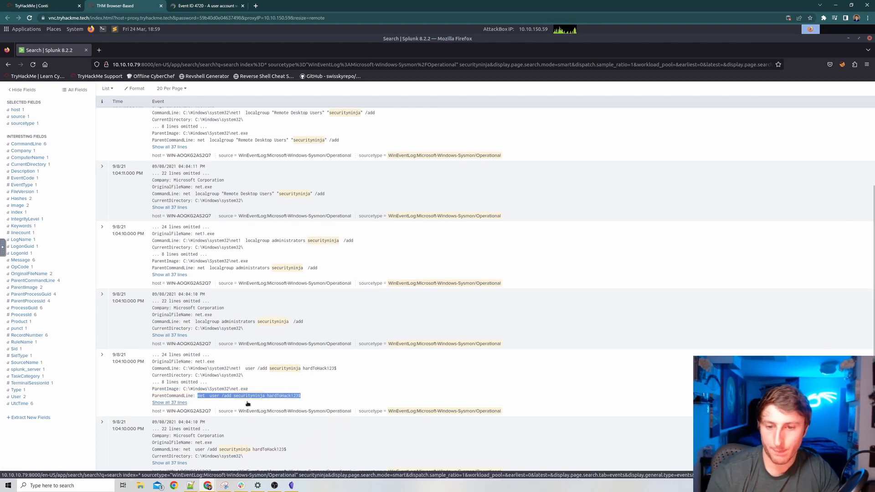
Step: Paste the copied net user command, including the account password, as the TryHackMe answer for adding a new user and submit it
{"action": "left_click", "coordinate": [43, 5]}
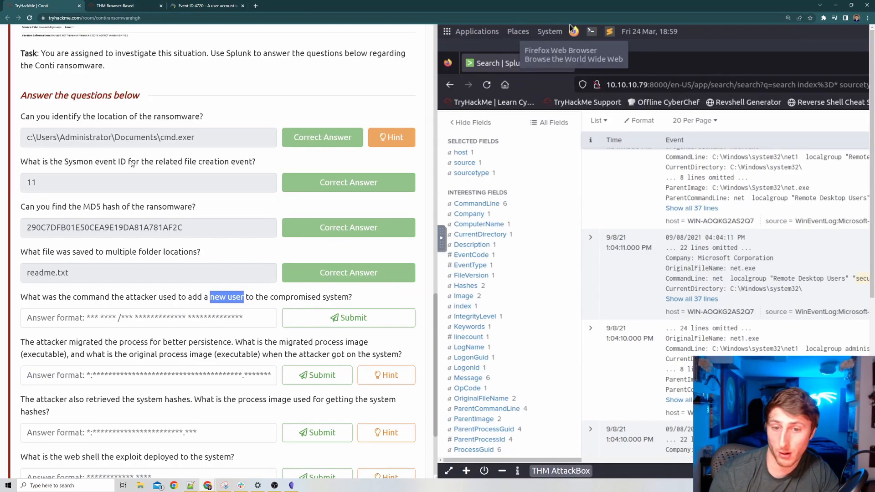
{"action": "left_click", "coordinate": [19, 303]}
{"action": "right_click", "coordinate": [75, 323]}
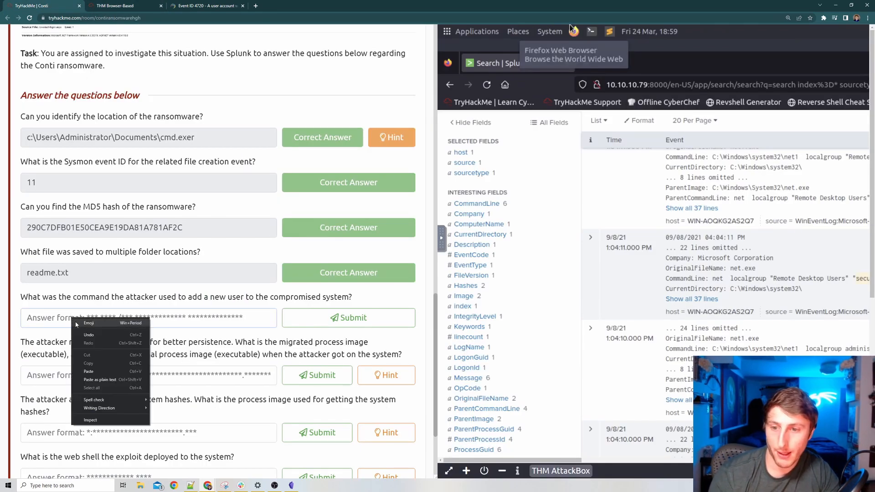
{"action": "left_click", "coordinate": [89, 371]}
{"action": "left_click", "coordinate": [330, 319]}
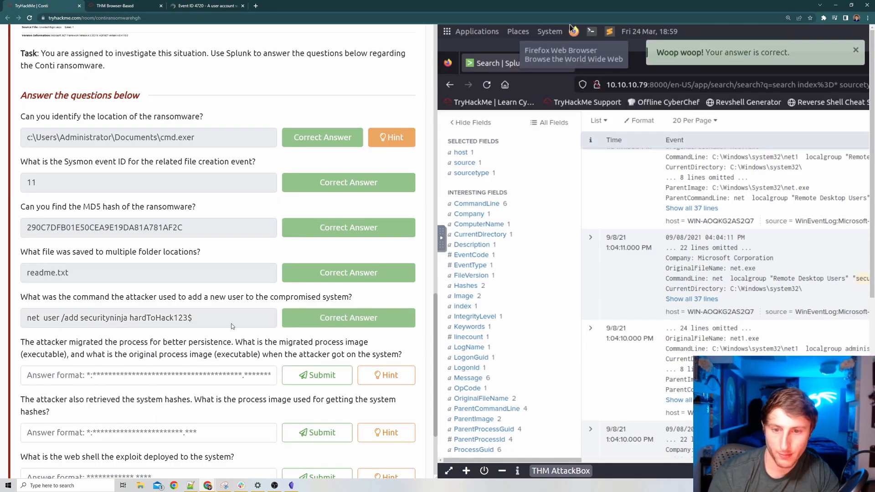
Step: Read the next TryHackMe question about the migrated process image and the original process image
{"action": "scroll", "coordinate": [232, 326], "scroll_direction": "down", "scroll_amount": 1}
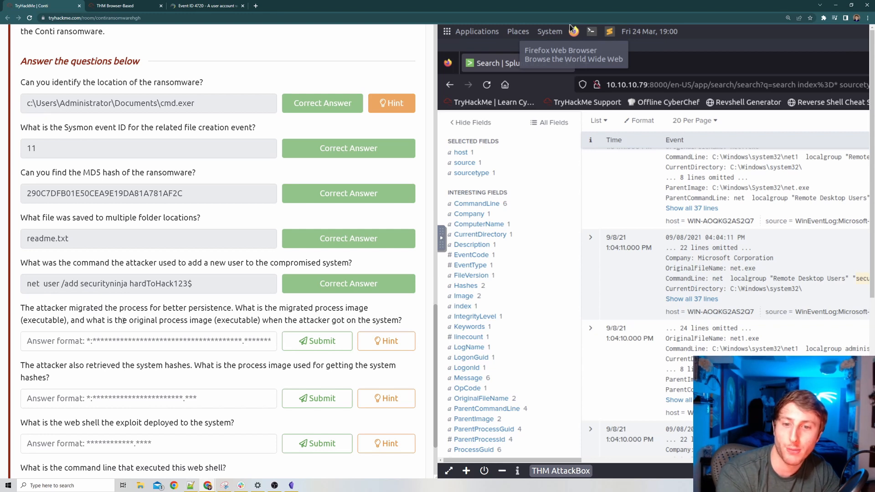
{"action": "left_click_drag", "start_coordinate": [123, 321], "coordinate": [152, 320]}
{"action": "left_click", "coordinate": [266, 319]}
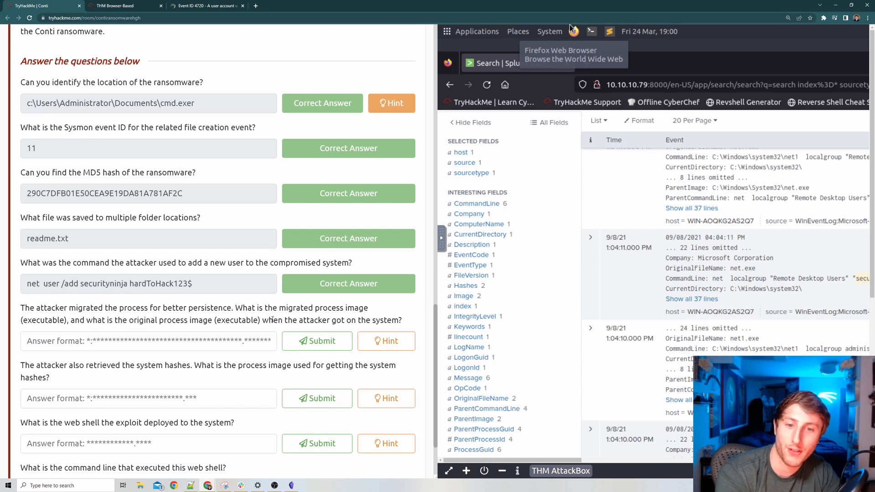
{"action": "left_click_drag", "start_coordinate": [279, 308], "coordinate": [342, 308]}
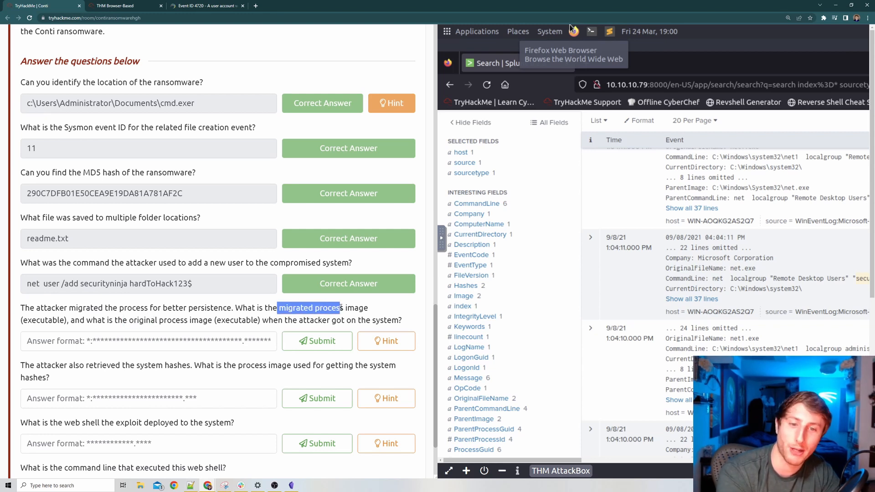
{"action": "left_click_drag", "start_coordinate": [129, 320], "coordinate": [204, 321]}
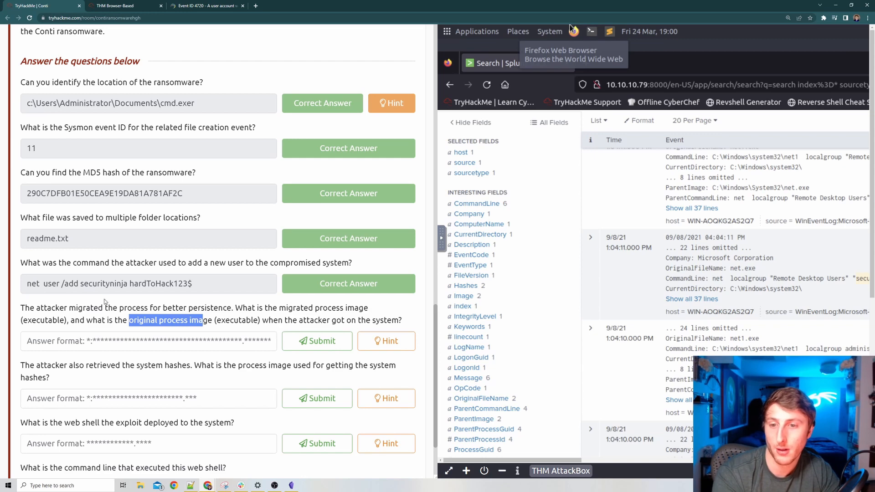
Step: Return to Splunk, remove securityninja from the Sysmon query, and rerun the search
{"action": "left_click", "coordinate": [116, 5]}
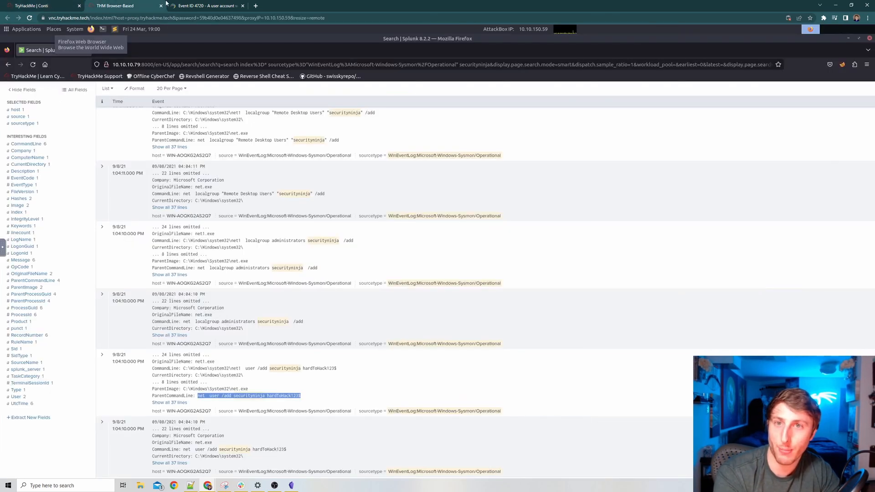
{"action": "left_click", "coordinate": [184, 3]}
{"action": "left_click", "coordinate": [121, 3]}
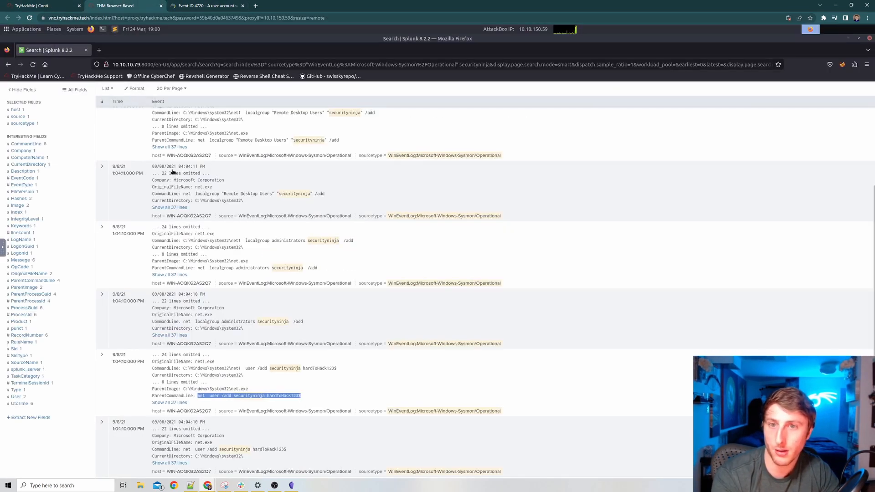
{"action": "scroll", "coordinate": [609, 332], "scroll_direction": "up", "scroll_amount": 5}
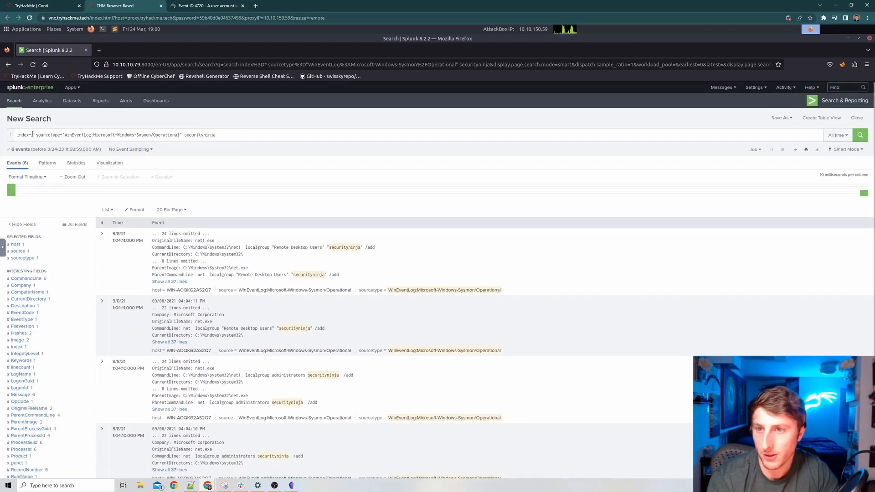
{"action": "left_click", "coordinate": [132, 135]}
{"action": "double_click", "coordinate": [201, 135]}
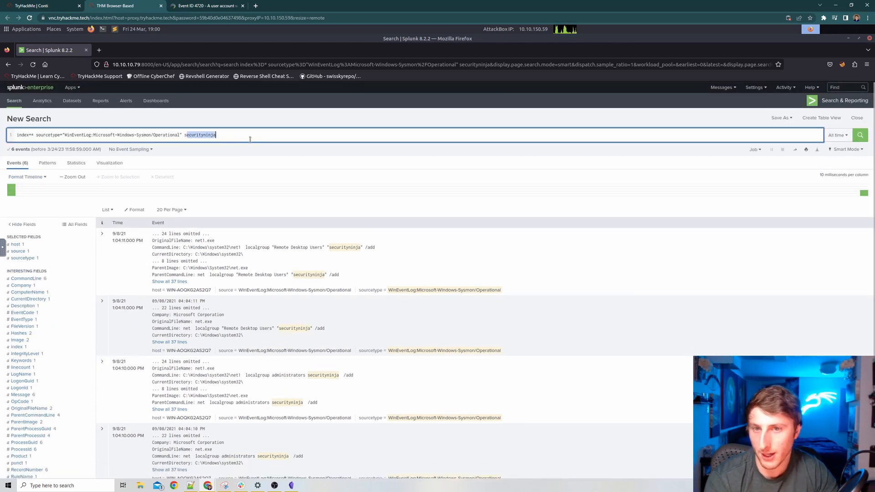
{"action": "key", "text": "BackSpace"}
{"action": "key", "text": "Return"}
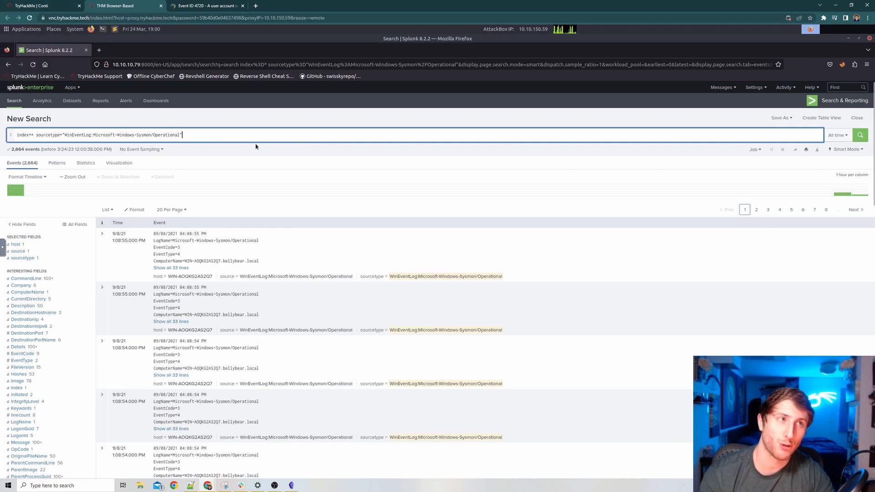
Step: Search Google for "what is the eventid for process migration in sysmon" and examine the Sysmon Event ID 8 result's description
{"action": "left_click", "coordinate": [193, 7]}
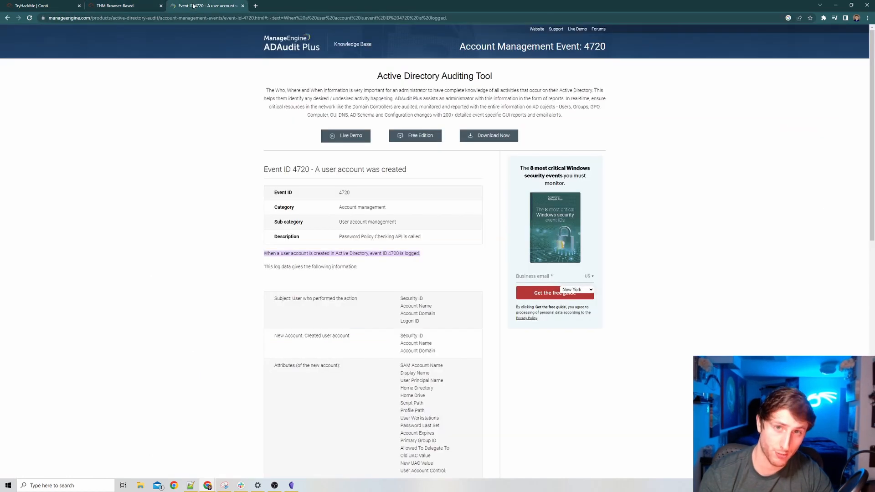
{"action": "left_click", "coordinate": [8, 18]}
{"action": "left_click", "coordinate": [109, 42]}
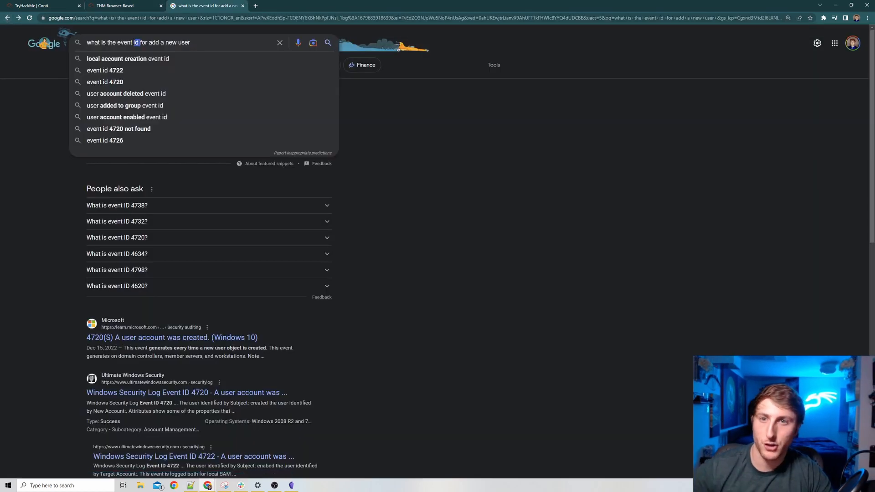
{"action": "key", "text": "ctrl+a"}
{"action": "type", "text": "what is th"}
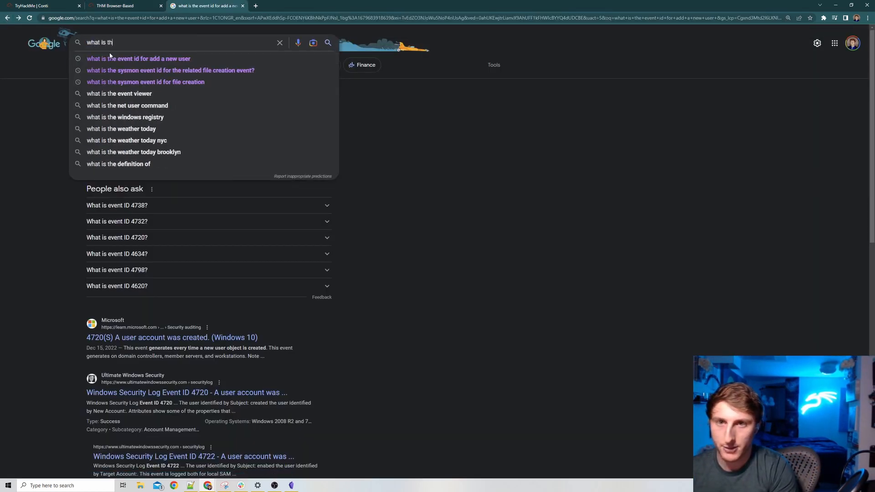
{"action": "type", "text": "e eventid for "}
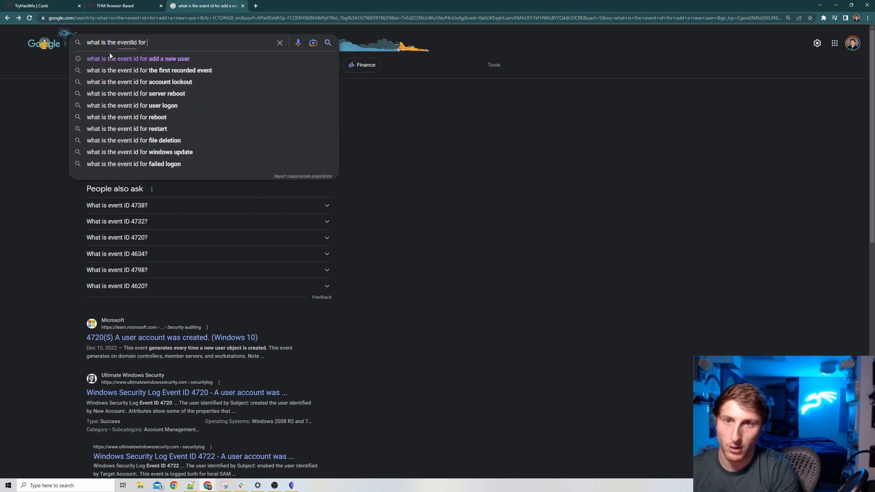
{"action": "type", "text": "process migration in sysmon"}
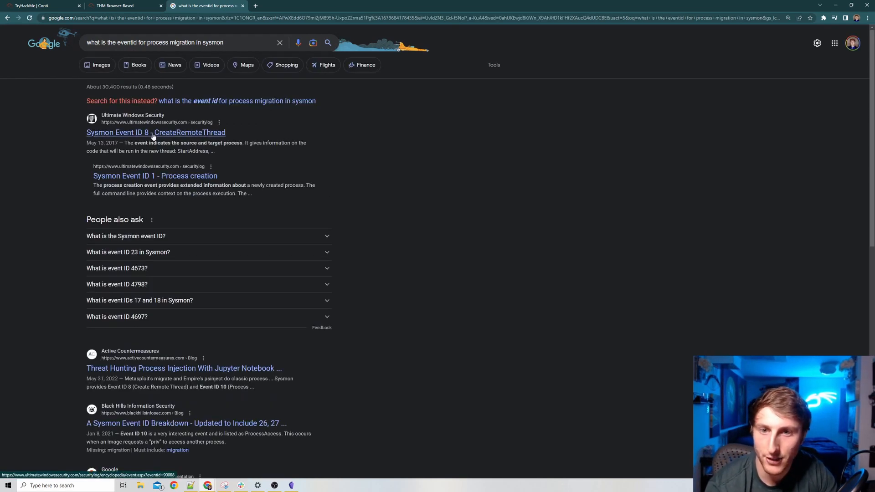
{"action": "left_click_drag", "start_coordinate": [134, 142], "coordinate": [243, 143]}
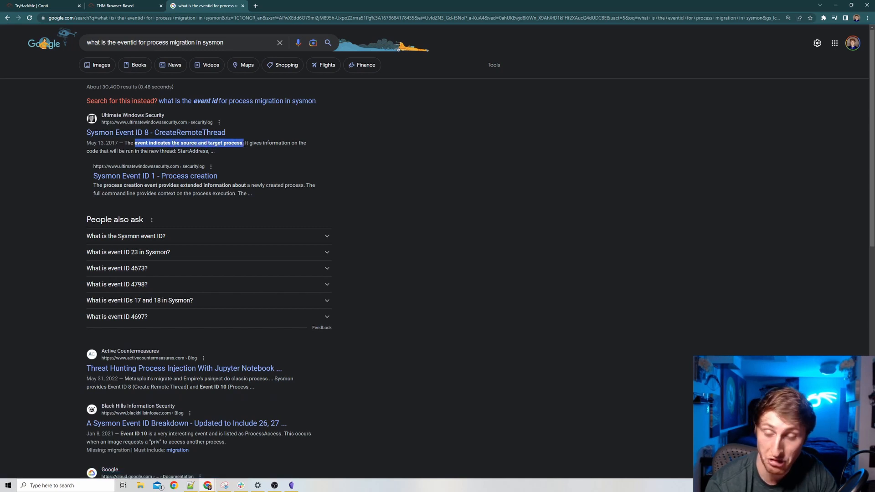
Step: Return to Splunk and narrow the Sysmon search to events with EventCode 8
{"action": "left_click", "coordinate": [122, 8]}
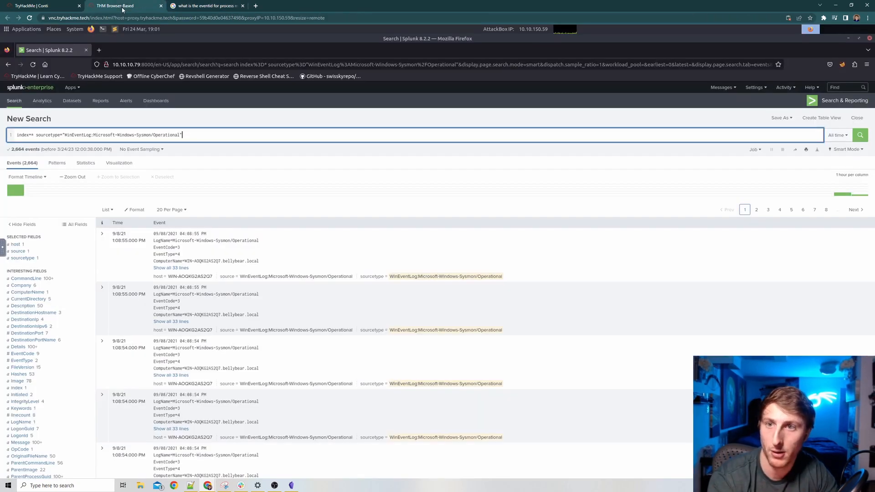
{"action": "left_click", "coordinate": [212, 133]}
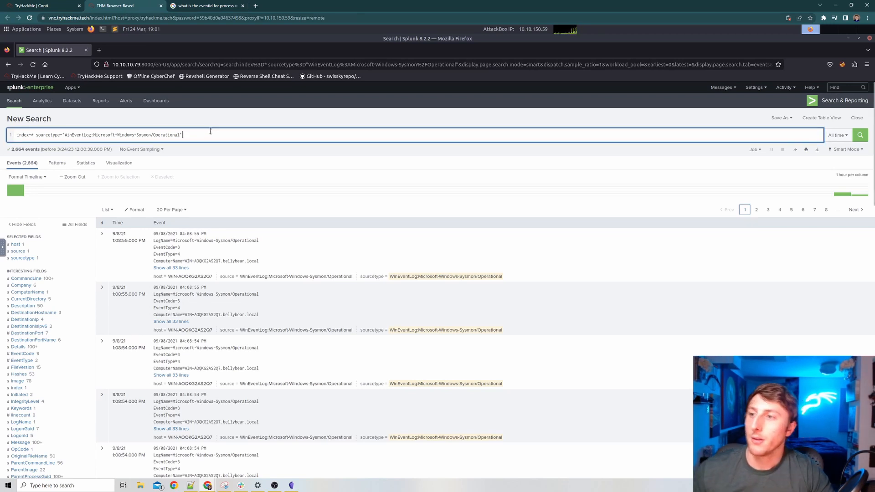
{"action": "left_click", "coordinate": [19, 354]}
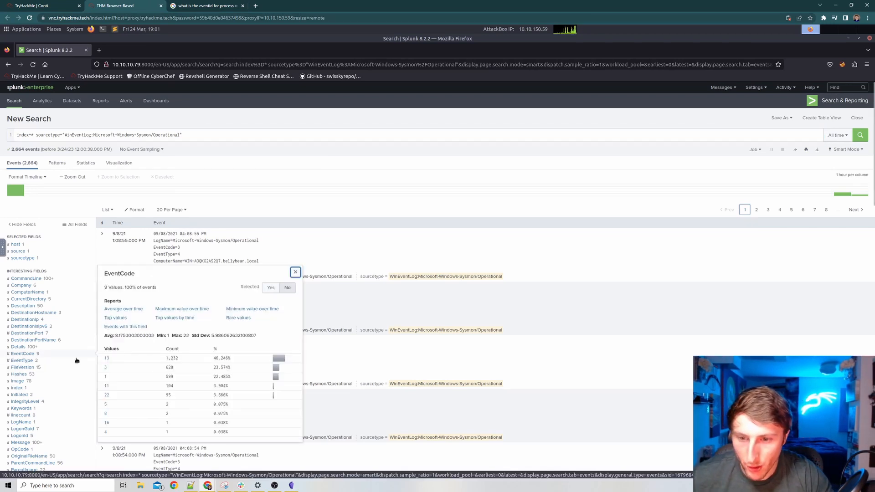
{"action": "left_click", "coordinate": [105, 414]}
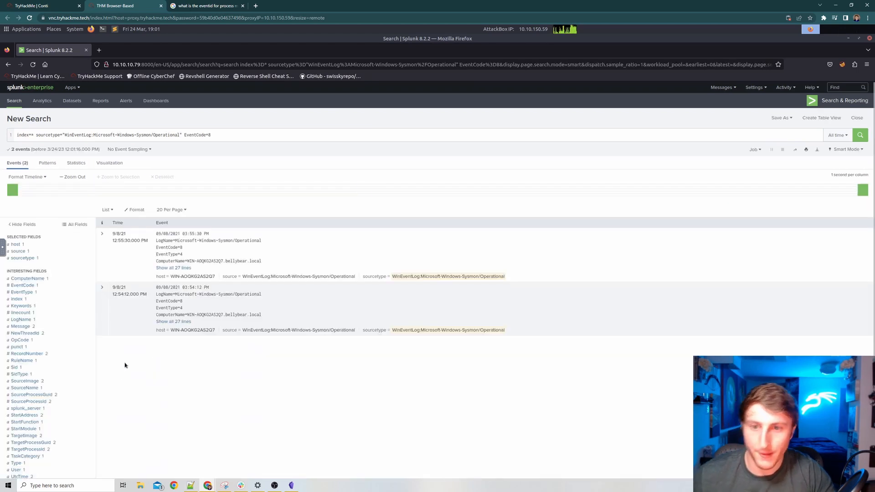
Step: Expand both EventCode 8 events, compare their source and target images, and rerun the search
{"action": "left_click", "coordinate": [177, 268]}
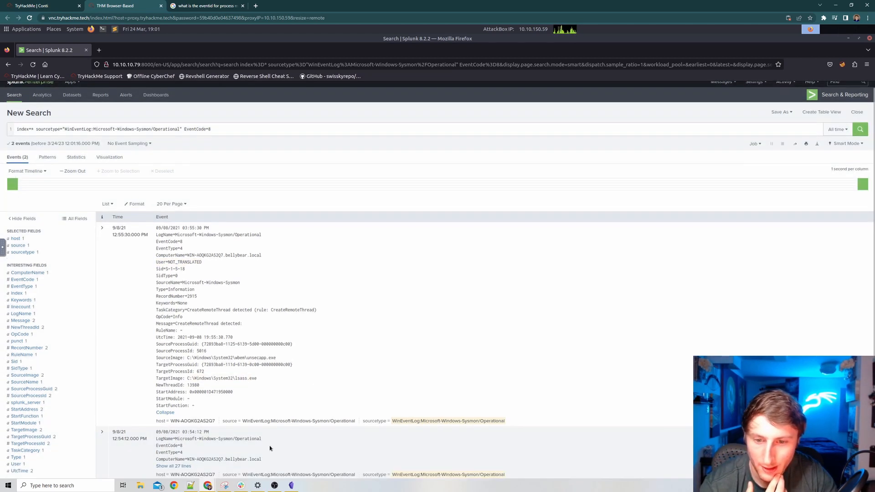
{"action": "scroll", "coordinate": [246, 445], "scroll_direction": "down", "scroll_amount": 1}
{"action": "left_click", "coordinate": [170, 449]}
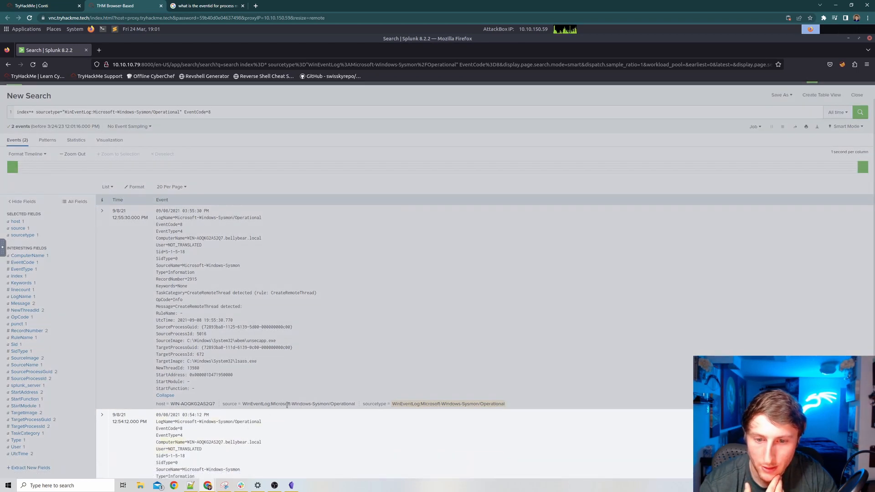
{"action": "scroll", "coordinate": [287, 407], "scroll_direction": "down", "scroll_amount": 3}
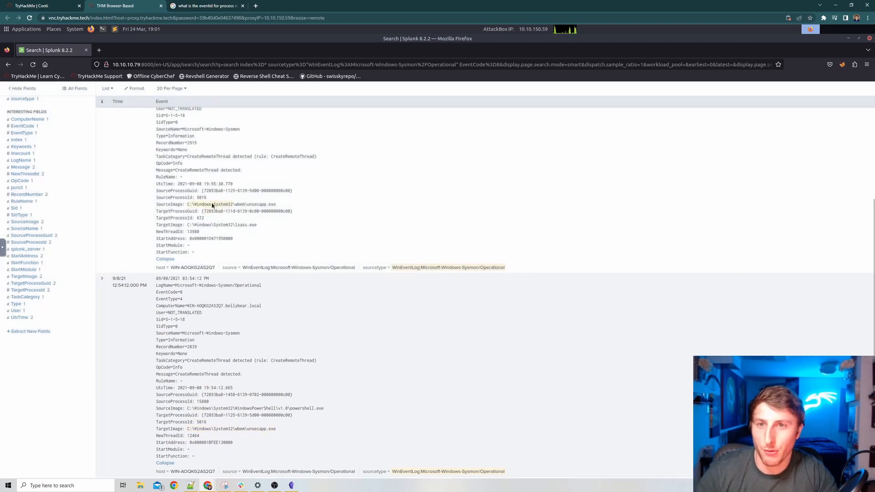
{"action": "scroll", "coordinate": [211, 203], "scroll_direction": "up", "scroll_amount": 4}
{"action": "left_click", "coordinate": [236, 137]}
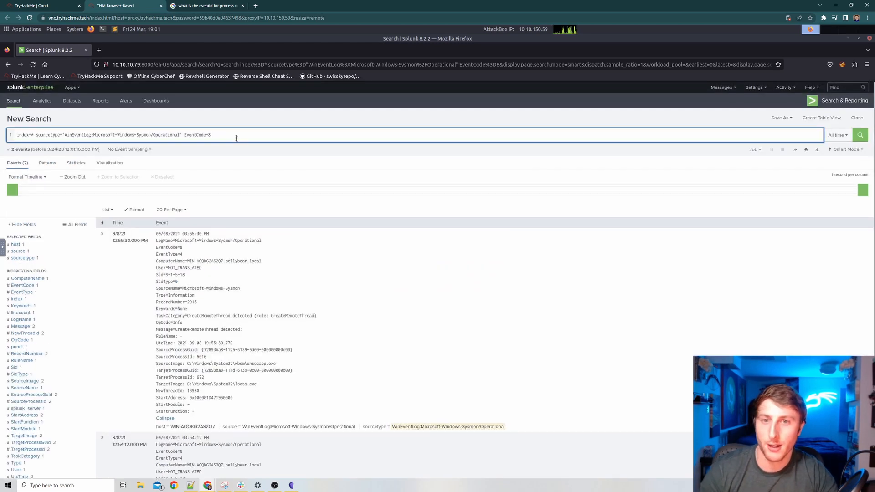
{"action": "key", "text": "Return"}
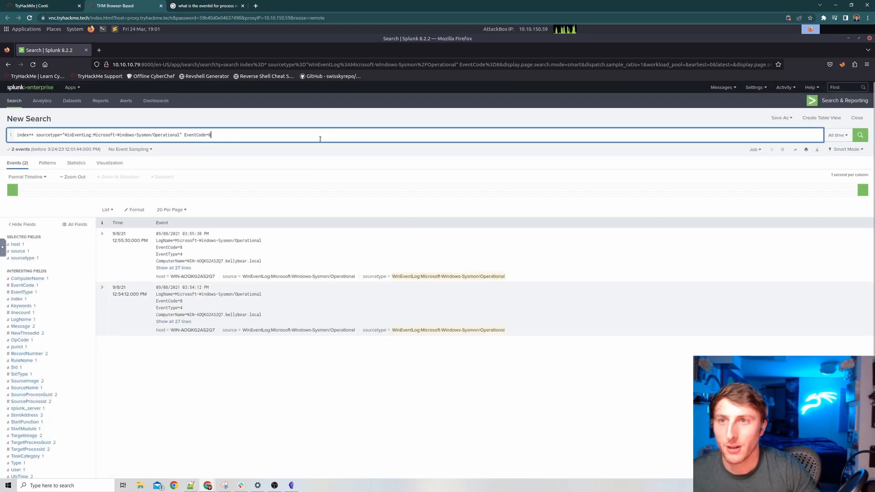
Step: Switch to TryHackMe and reread the question about the migrated and original process images
{"action": "left_click", "coordinate": [38, 6]}
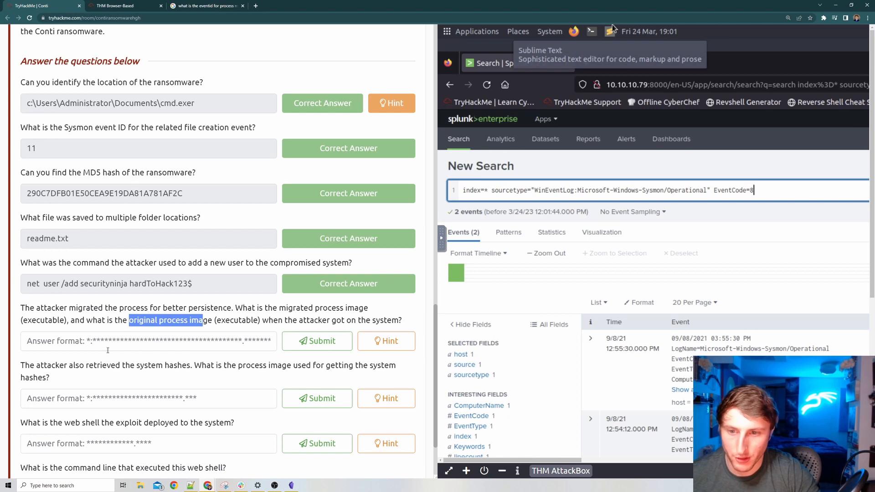
{"action": "left_click", "coordinate": [118, 346]}
{"action": "left_click_drag", "start_coordinate": [151, 319], "coordinate": [204, 320]}
{"action": "left_click", "coordinate": [197, 320]}
{"action": "left_click", "coordinate": [160, 335]}
Step: In Splunk, extend the EventCode 8 query with "| table SourceImage TargetImage" on a new line and run it
{"action": "left_click", "coordinate": [113, 3]}
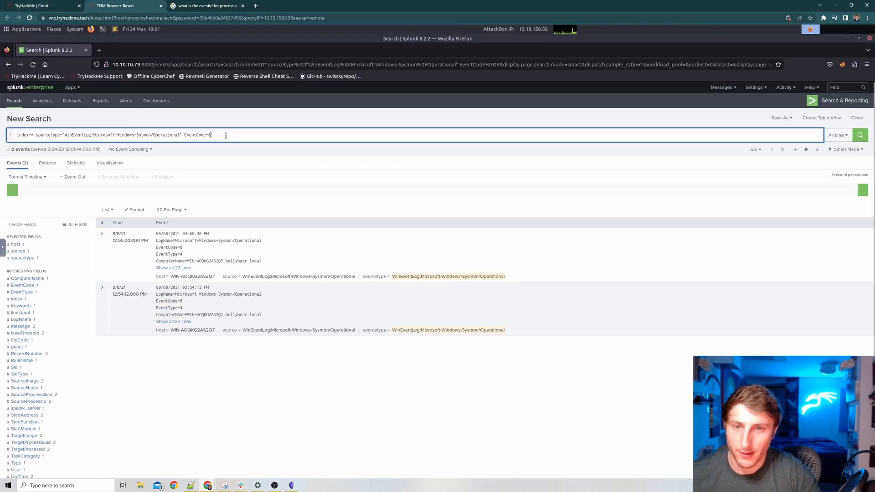
{"action": "key", "text": "shift+Return"}
{"action": "type", "text": "| "}
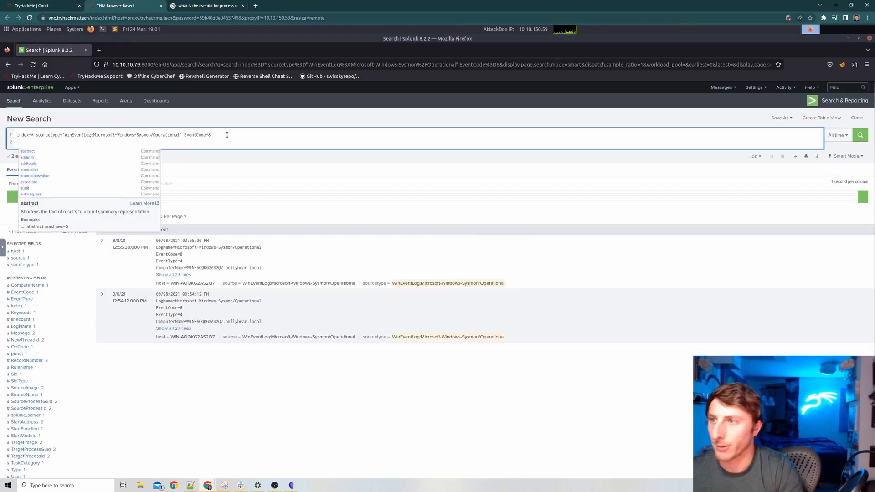
{"action": "type", "text": "table "}
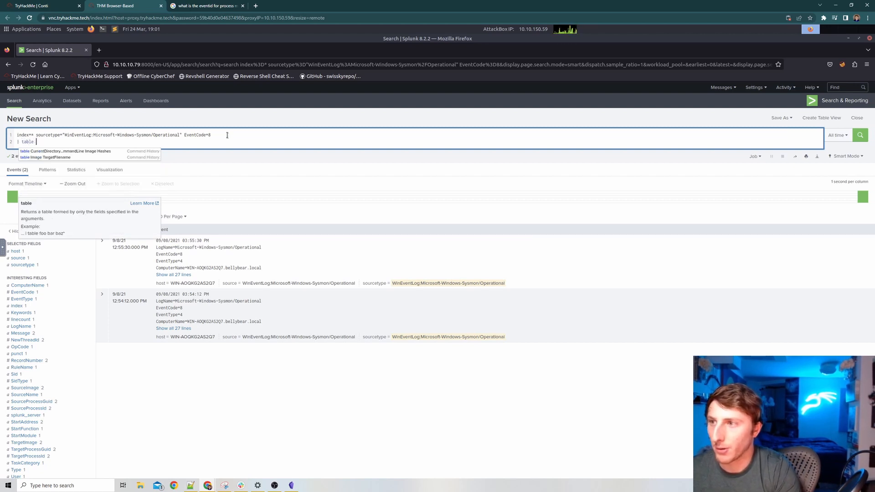
{"action": "type", "text": "SourceI"}
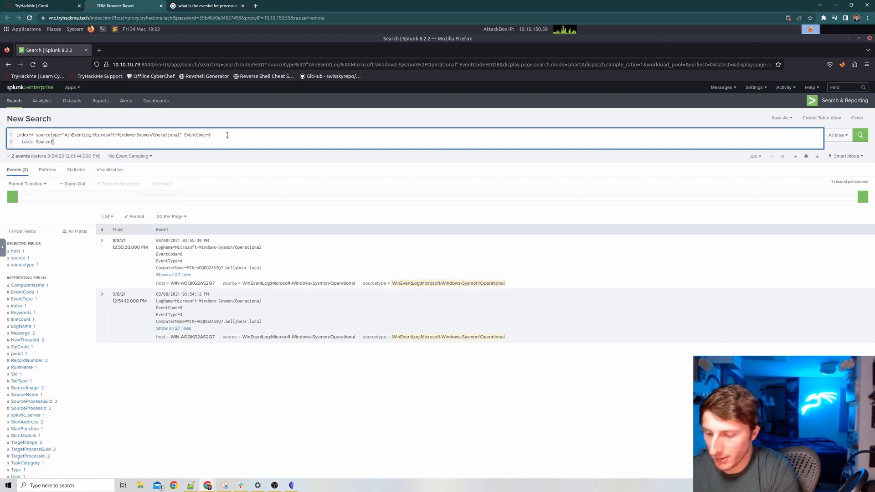
{"action": "type", "text": "mage "}
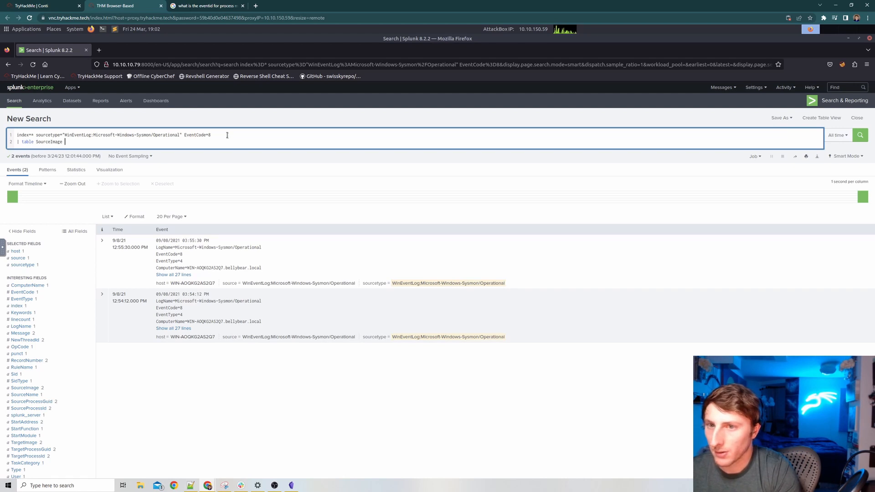
{"action": "type", "text": "TargetImage"}
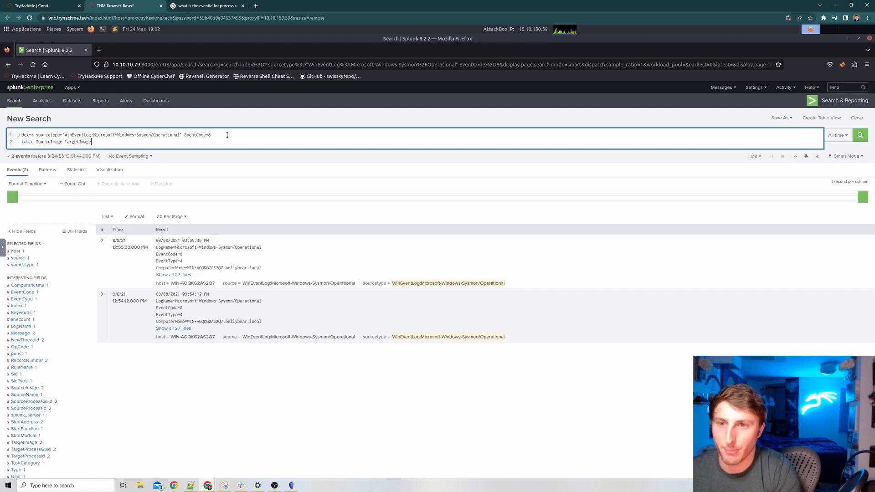
{"action": "key", "text": "Return"}
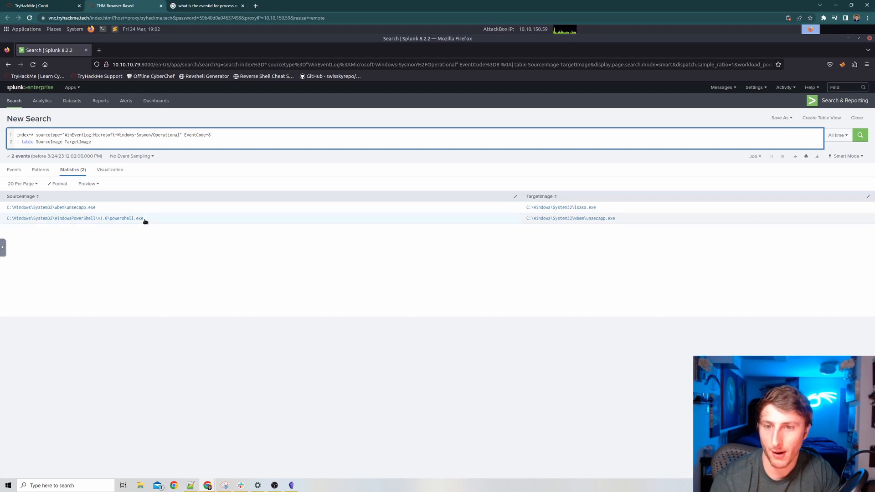
Step: Copy the C:\Windows\System32\WindowsPowerShell\v1.0\powershell.exe source image into the TryHackMe process migration answer, followed by a comma
{"action": "left_click_drag", "start_coordinate": [144, 221], "coordinate": [6, 221]}
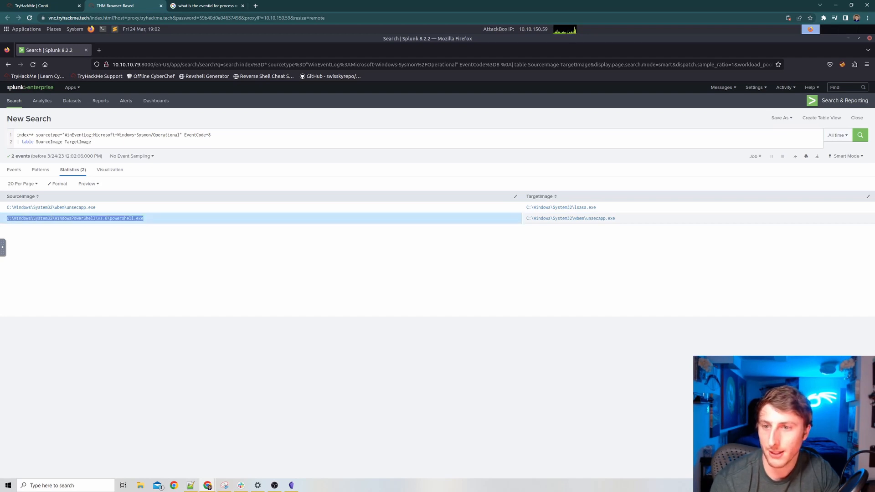
{"action": "right_click", "coordinate": [67, 220]}
{"action": "left_click", "coordinate": [81, 226]}
{"action": "left_click", "coordinate": [55, 6]}
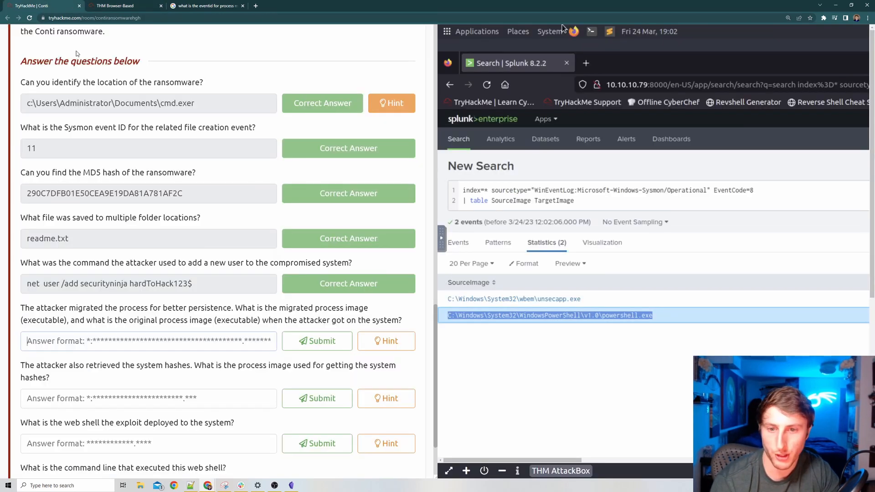
{"action": "left_click", "coordinate": [107, 341]}
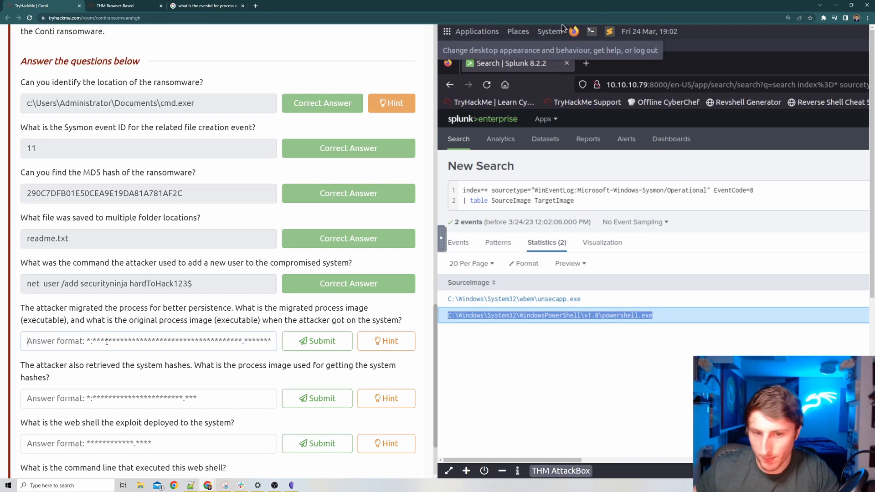
{"action": "key", "text": "ctrl+v"}
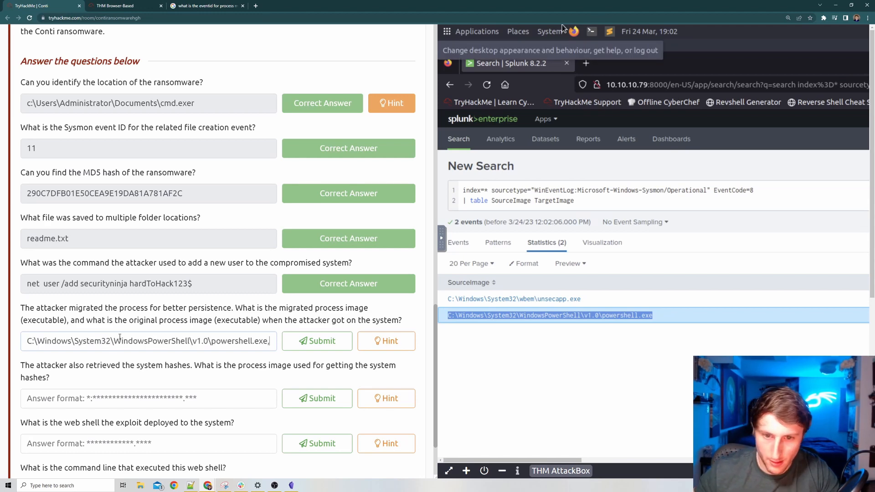
Step: Append the copied target image C:\Windows\System32\wbem\unsecapp.exe to the process migration answer and submit it
{"action": "key", "text": "ctrl+Tab"}
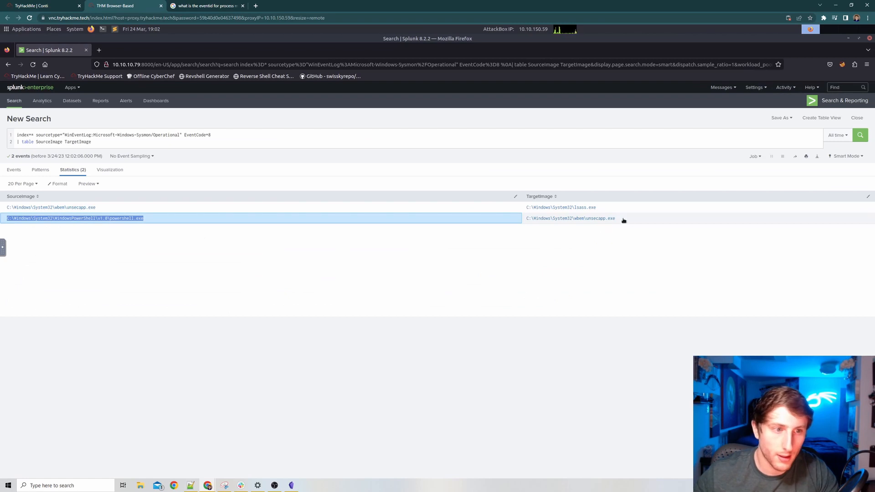
{"action": "left_click_drag", "start_coordinate": [623, 220], "coordinate": [521, 222]}
{"action": "right_click", "coordinate": [550, 220]}
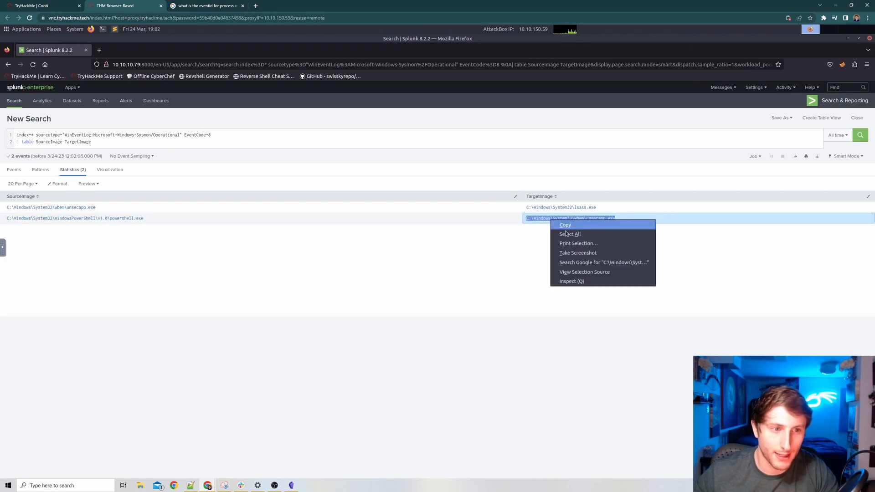
{"action": "left_click", "coordinate": [565, 227]}
{"action": "left_click", "coordinate": [43, 4]}
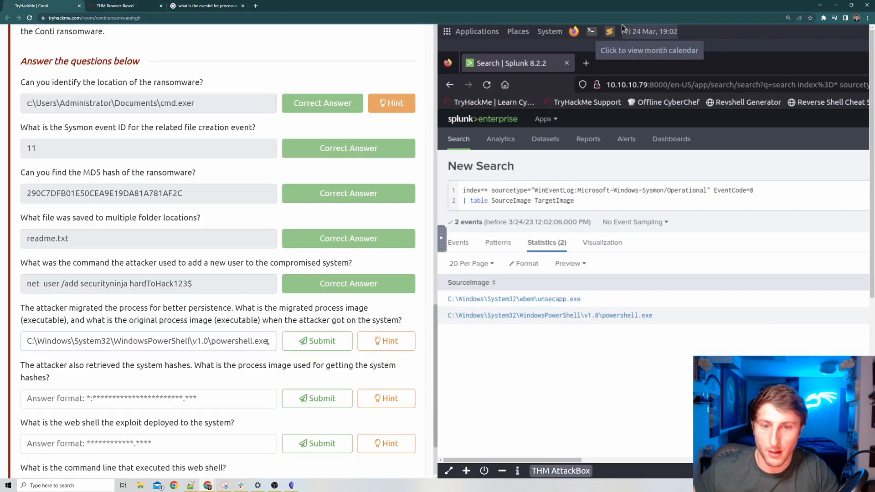
{"action": "key", "text": "ctrl+v"}
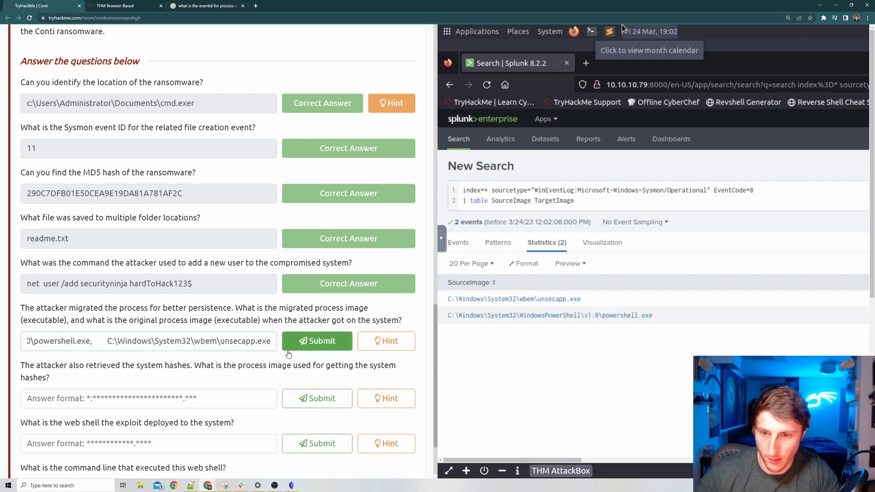
{"action": "left_click", "coordinate": [317, 344]}
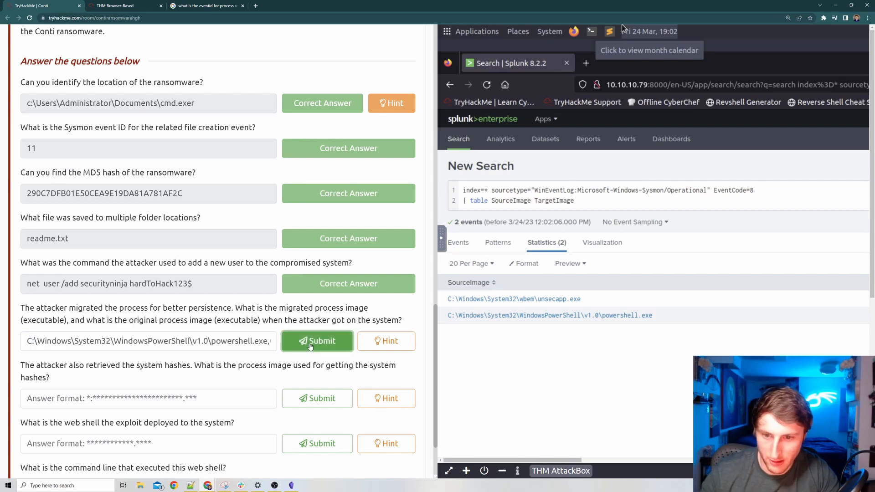
Step: Review the source and target images in Splunk and read the TryHackMe question about the process image used for getting system hashes
{"action": "left_click", "coordinate": [113, 5]}
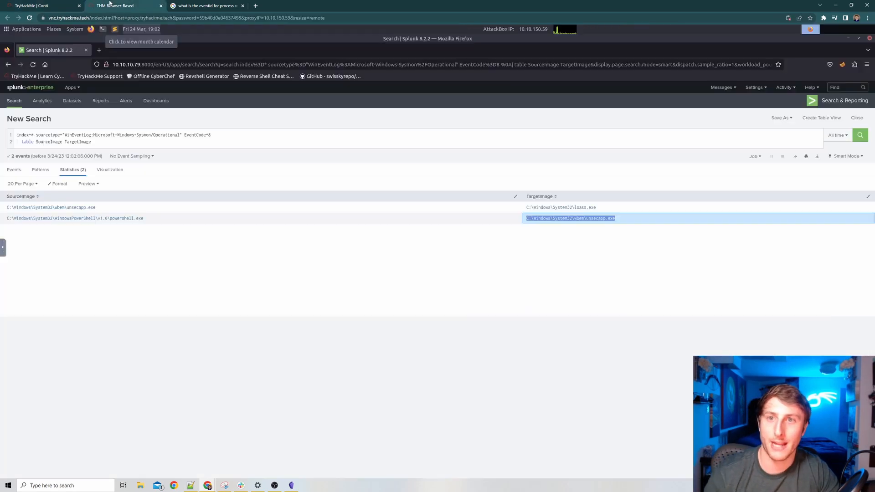
{"action": "left_click", "coordinate": [285, 272]}
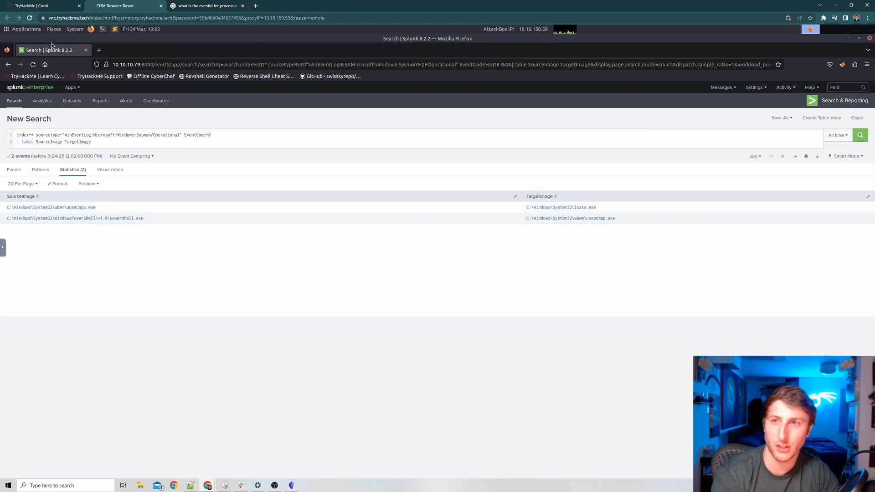
{"action": "left_click", "coordinate": [18, 5]}
{"action": "scroll", "coordinate": [224, 256], "scroll_direction": "down", "scroll_amount": 2}
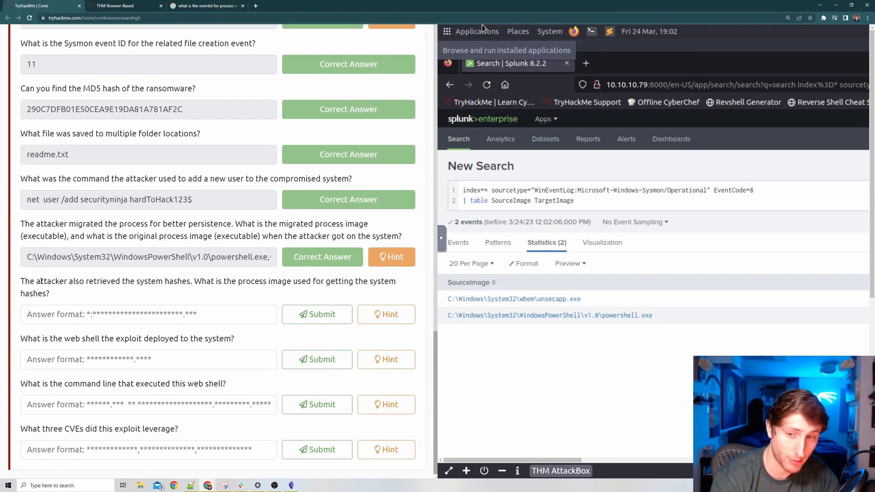
{"action": "left_click_drag", "start_coordinate": [21, 281], "coordinate": [386, 281]}
{"action": "left_click", "coordinate": [221, 282]}
{"action": "left_click", "coordinate": [386, 281]}
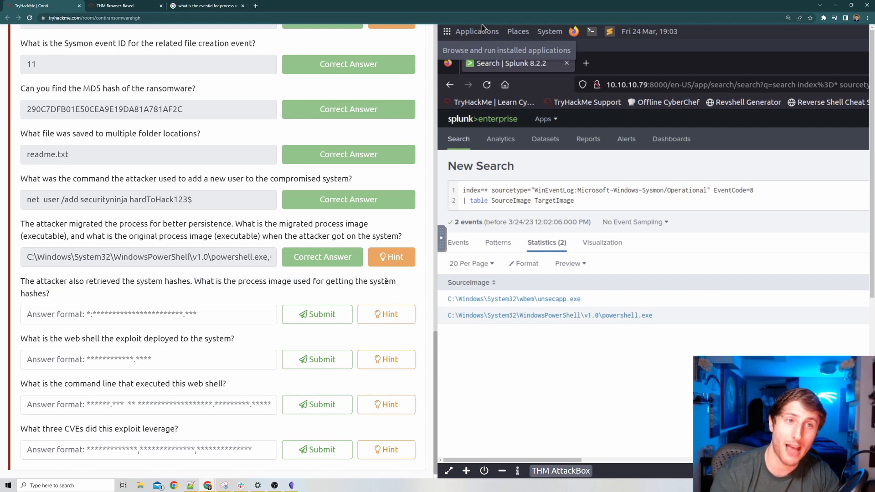
{"action": "left_click", "coordinate": [205, 5]}
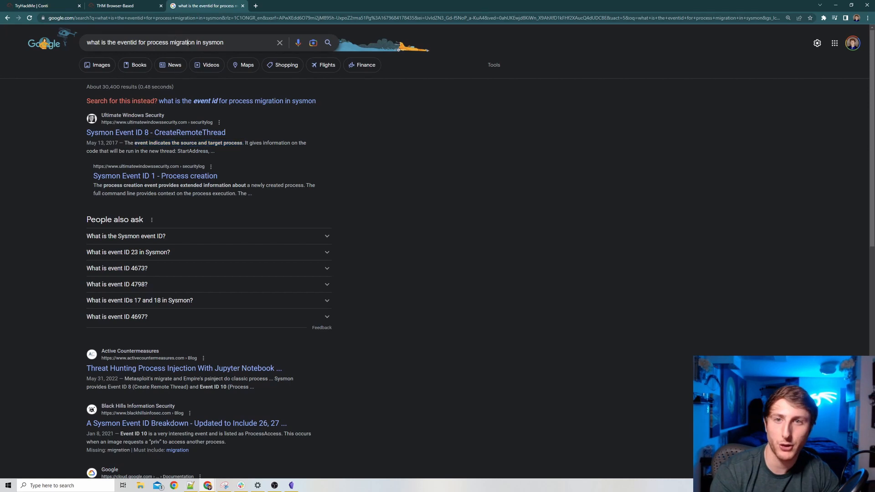
{"action": "double_click", "coordinate": [182, 42]}
{"action": "triple_click", "coordinate": [192, 42]}
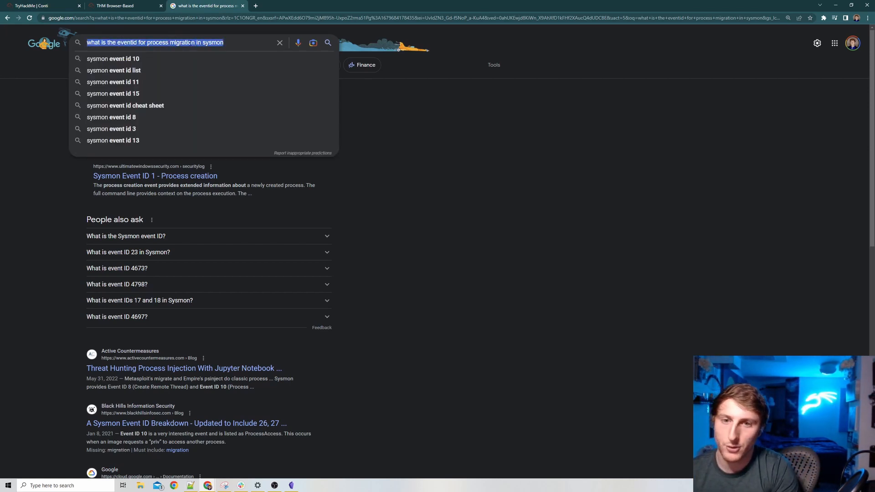
{"action": "type", "text": "can"}
{"action": "key", "text": "BackSpace"}
{"action": "key", "text": "BackSpace"}
{"action": "key", "text": "BackSpace"}
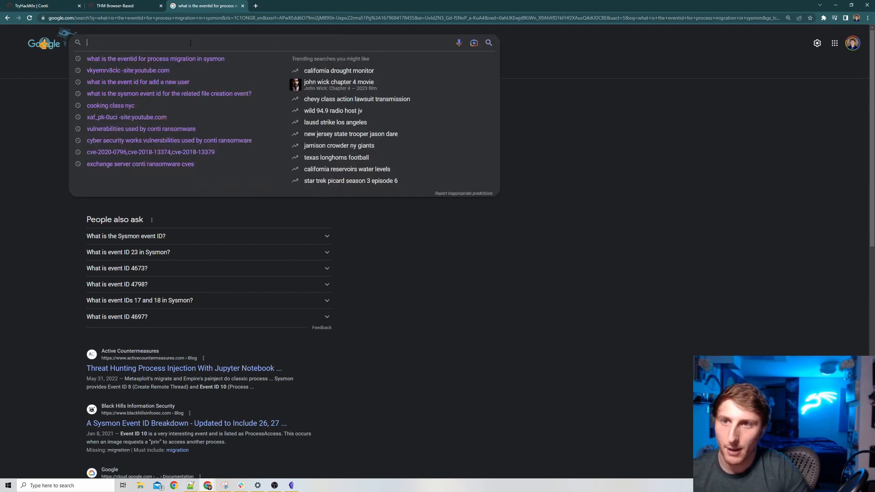
Step: Check the lsass.exe target image in the Splunk results and search Google for "can lsass.exe get hashes"
{"action": "left_click", "coordinate": [32, 5]}
{"action": "left_click", "coordinate": [115, 5]}
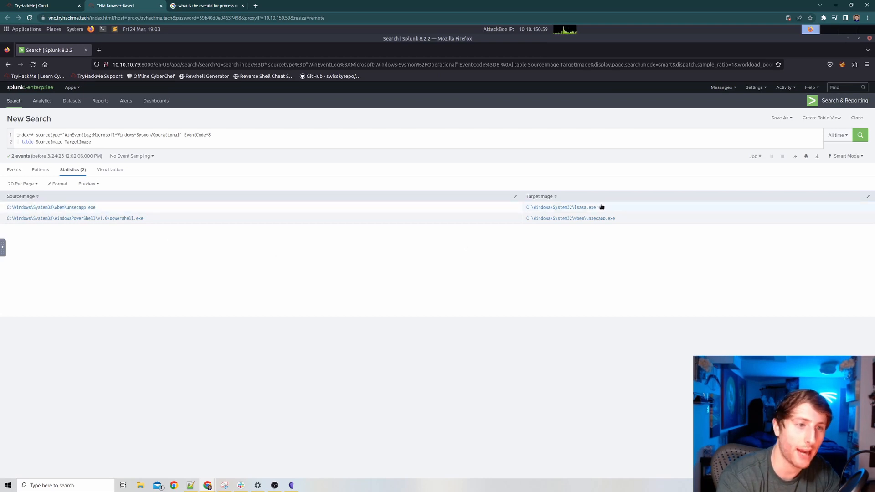
{"action": "left_click_drag", "start_coordinate": [599, 208], "coordinate": [526, 208]}
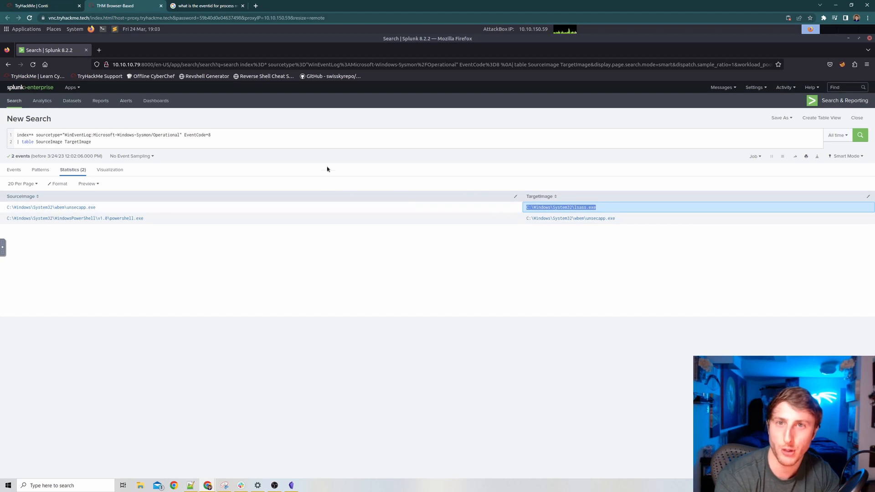
{"action": "left_click", "coordinate": [204, 5]}
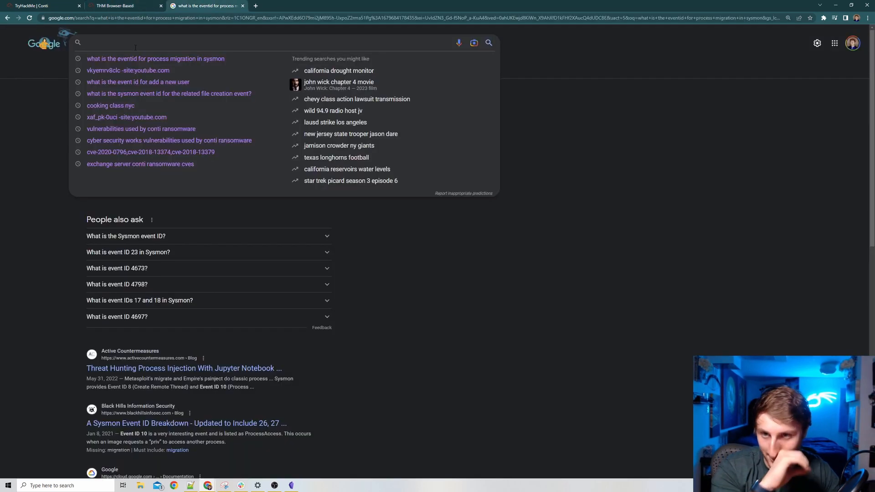
{"action": "type", "text": "can ls"}
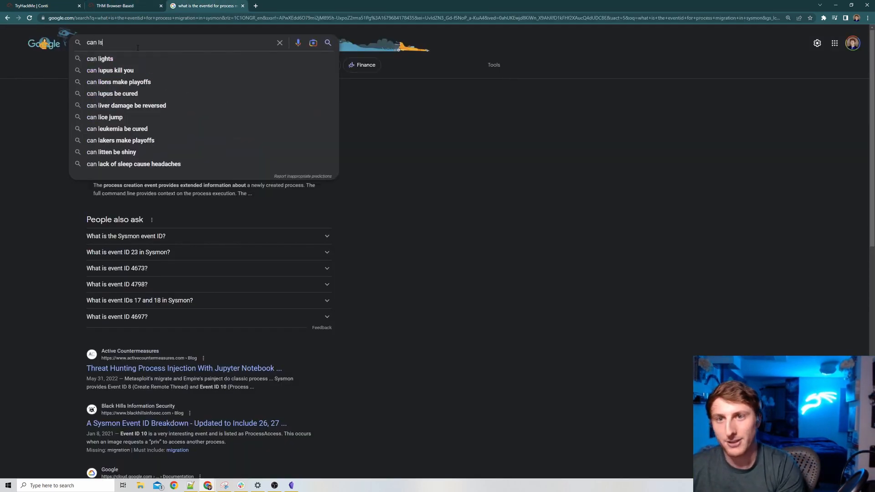
{"action": "type", "text": "ass.exe "}
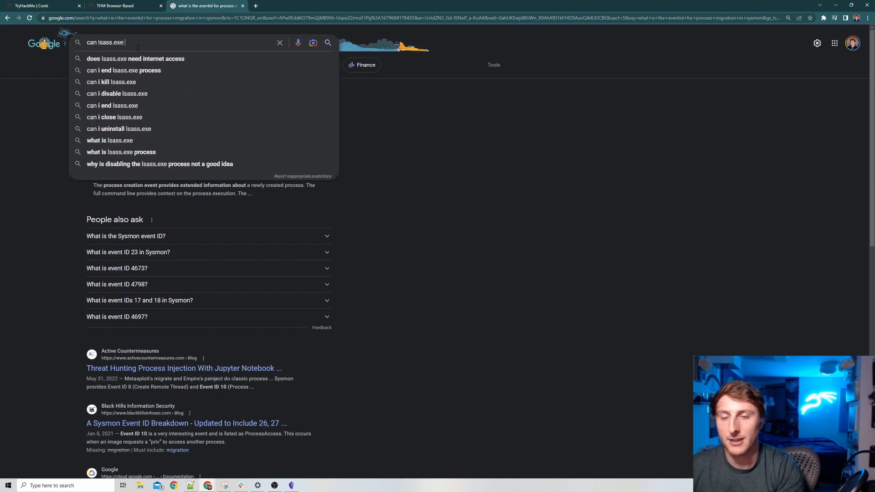
{"action": "type", "text": "get hashes"}
{"action": "key", "text": "Return"}
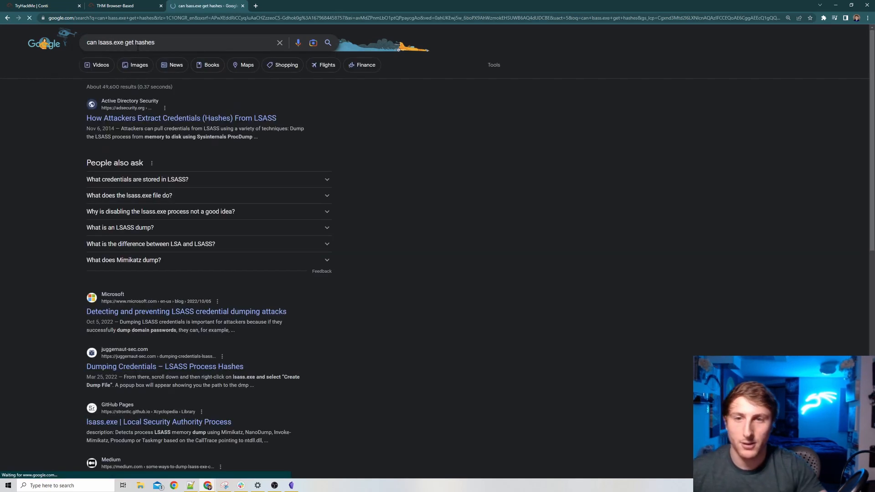
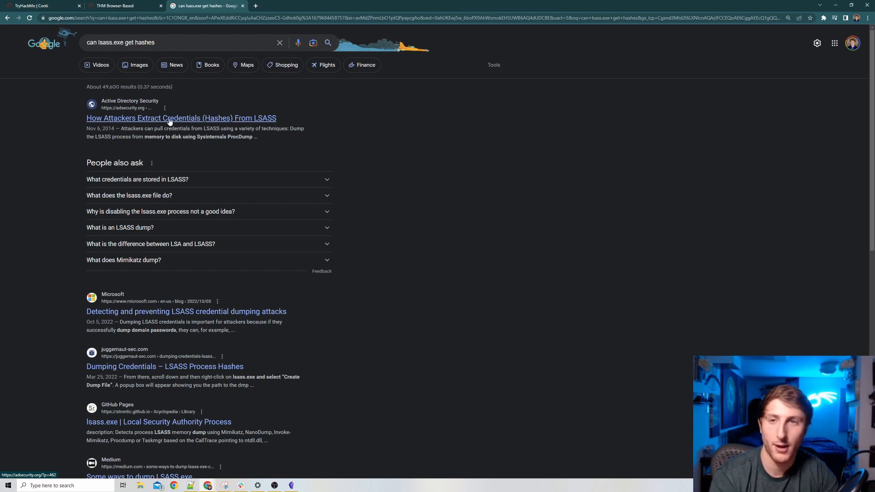
Step: Copy the C:\Windows\System32\lsass.exe target image from Splunk into the TryHackMe system hashes answer and submit it
{"action": "left_click", "coordinate": [32, 5]}
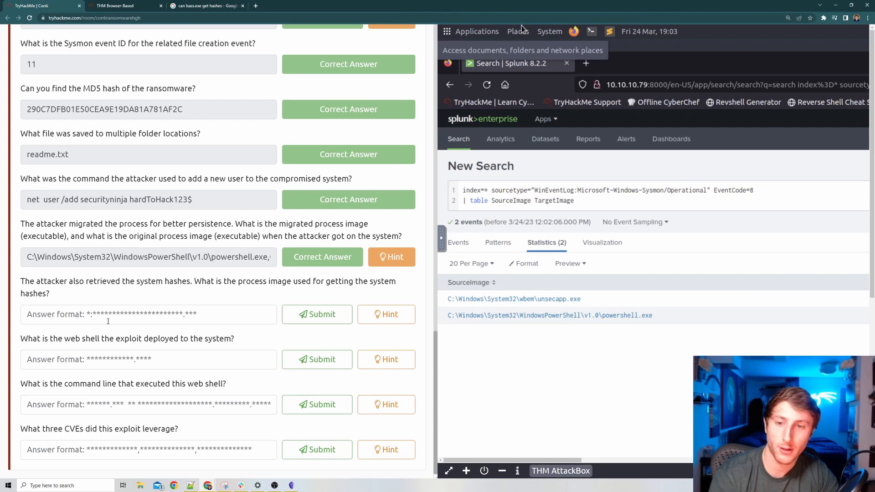
{"action": "left_click", "coordinate": [108, 320]}
{"action": "left_click", "coordinate": [116, 5]}
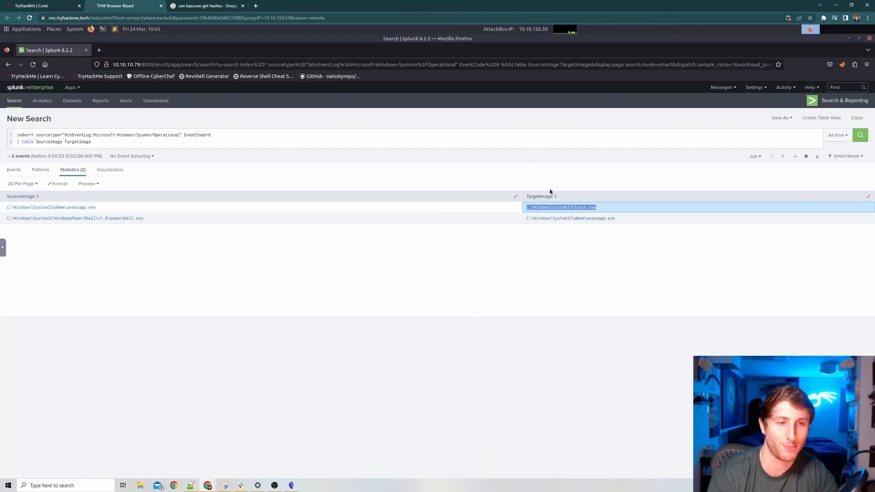
{"action": "right_click", "coordinate": [569, 211]}
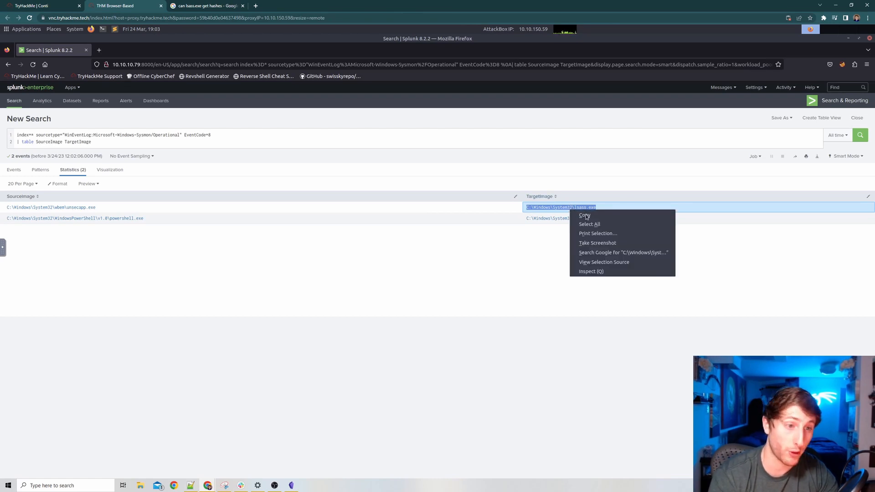
{"action": "left_click", "coordinate": [586, 217]}
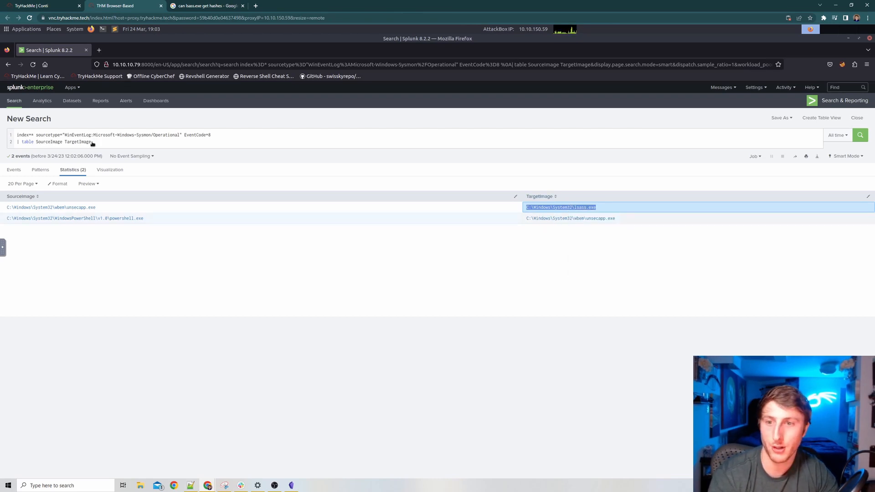
{"action": "left_click", "coordinate": [51, 6]}
{"action": "left_click", "coordinate": [95, 315]}
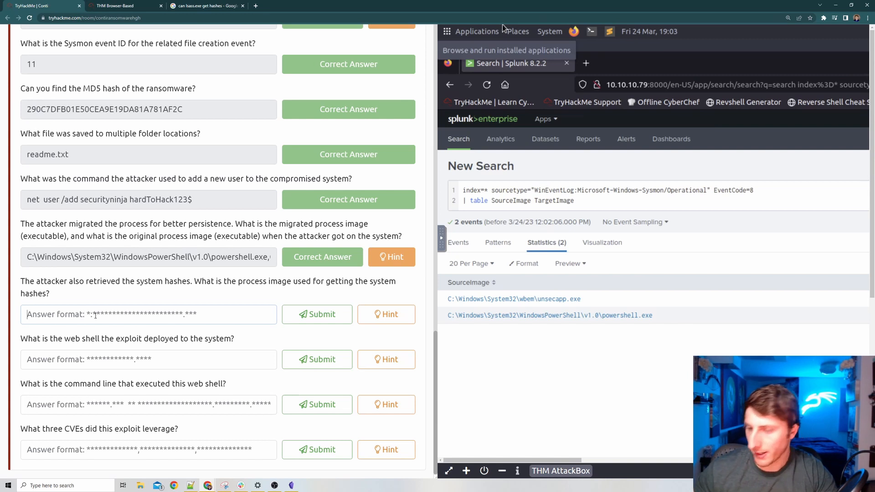
{"action": "key", "text": "ctrl+v"}
{"action": "left_click", "coordinate": [332, 318]}
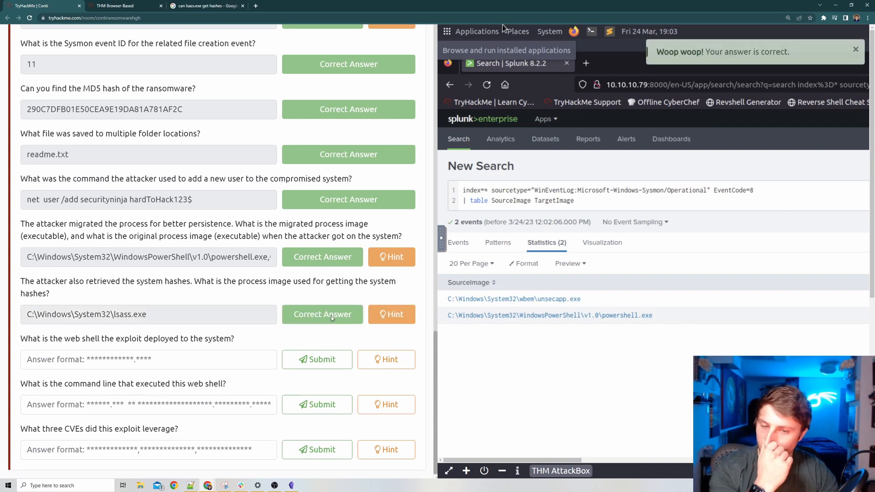
Step: Search Google for "what is a aspx file" and read the featured description of the file format
{"action": "left_click", "coordinate": [111, 354]}
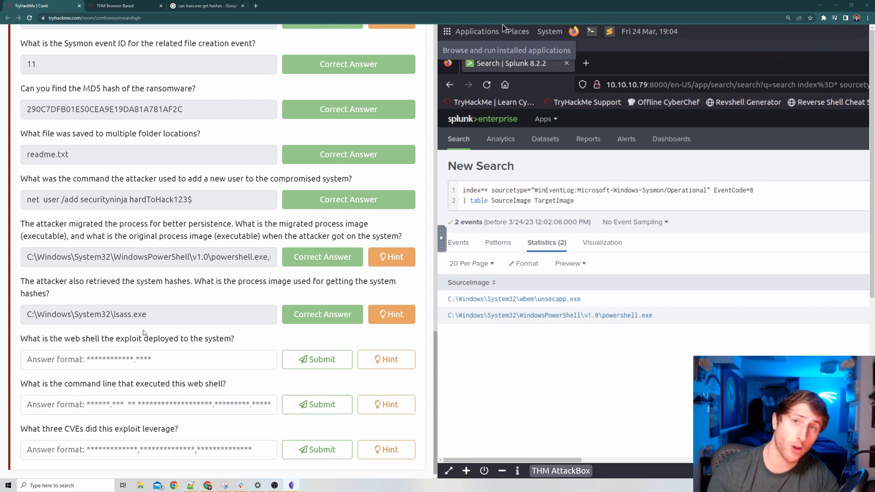
{"action": "scroll", "coordinate": [29, 217], "scroll_direction": "up", "scroll_amount": 2}
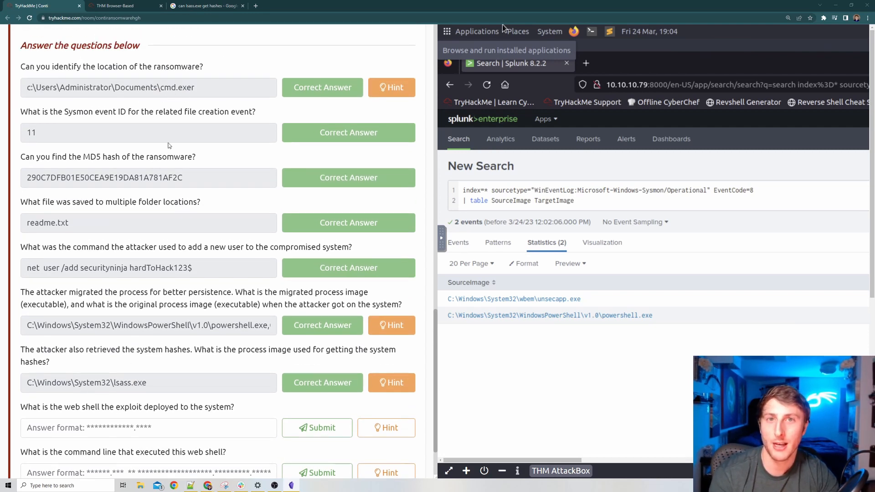
{"action": "scroll", "coordinate": [169, 145], "scroll_direction": "down", "scroll_amount": 2}
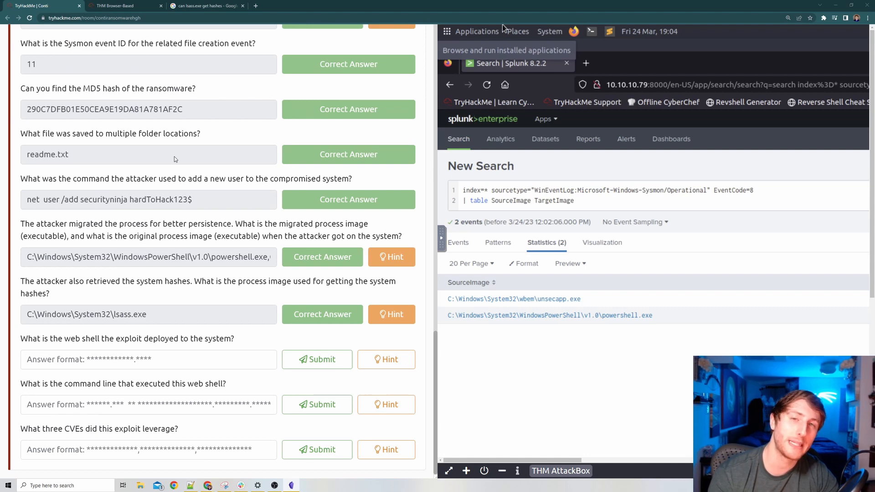
{"action": "left_click", "coordinate": [190, 7]}
{"action": "triple_click", "coordinate": [131, 42]}
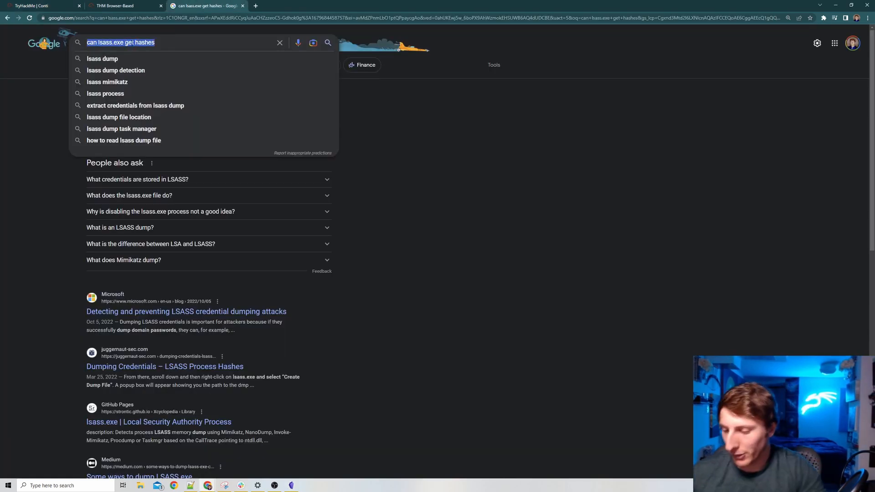
{"action": "type", "text": "what is a s"}
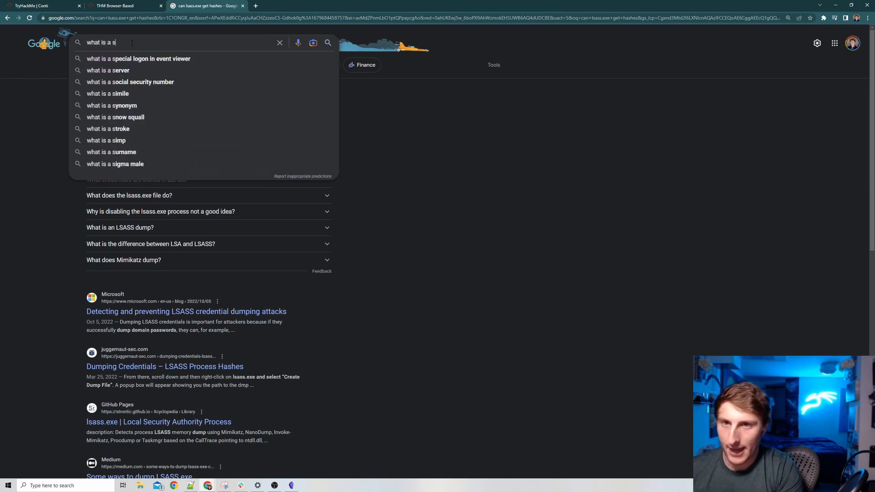
{"action": "key", "text": "BackSpace"}
{"action": "type", "text": "aspx file"}
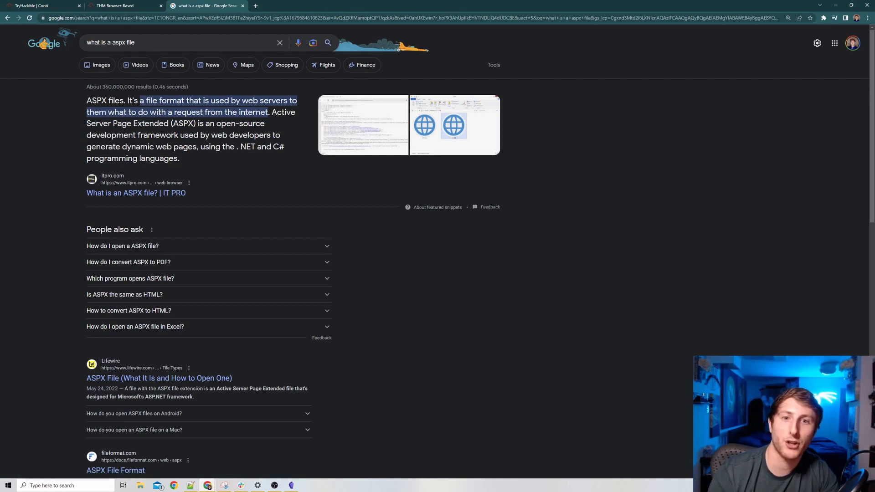
{"action": "left_click_drag", "start_coordinate": [241, 100], "coordinate": [281, 101]}
{"action": "left_click_drag", "start_coordinate": [174, 112], "coordinate": [256, 112]}
{"action": "left_click", "coordinate": [266, 111]}
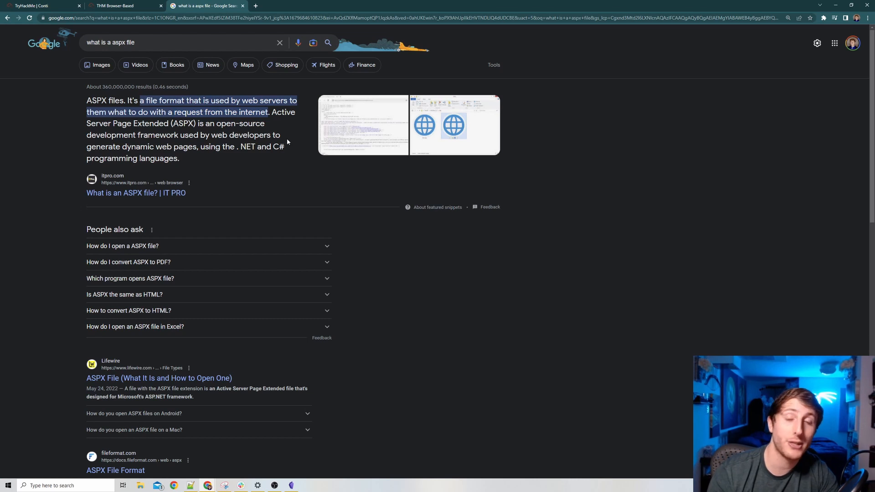
{"action": "left_click_drag", "start_coordinate": [87, 101], "coordinate": [108, 101]}
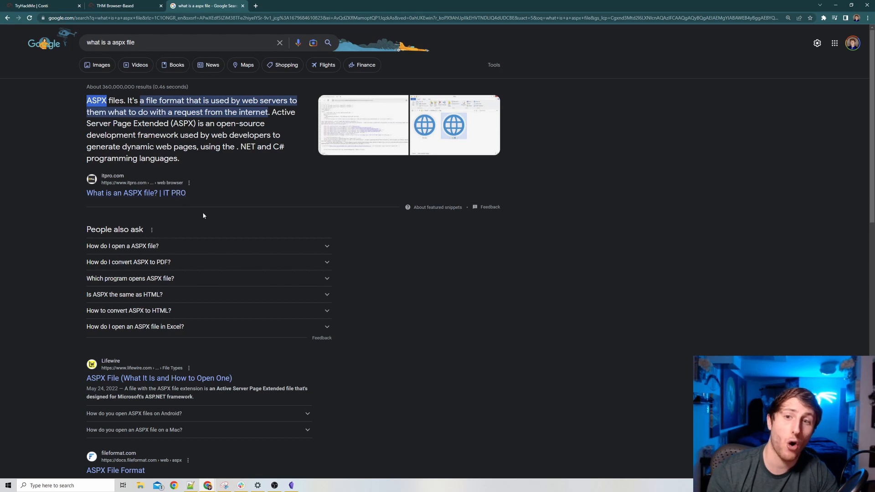
{"action": "left_click", "coordinate": [98, 102]}
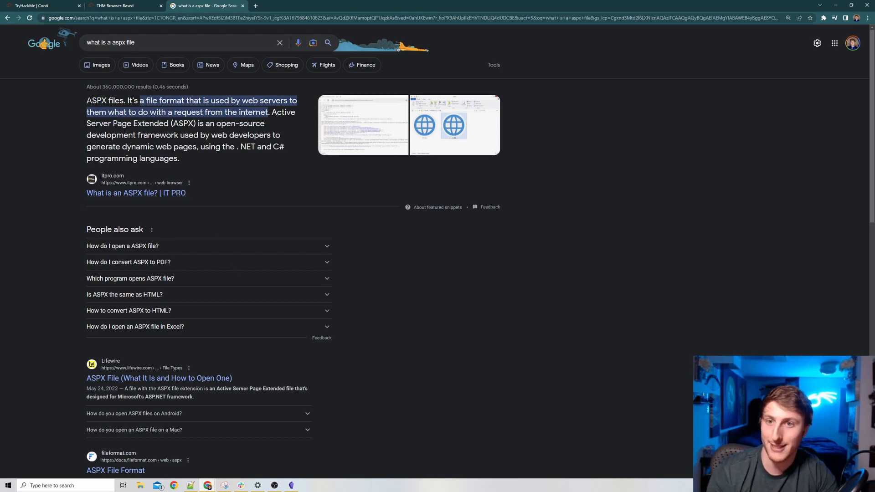
Step: In Splunk, remove the EventCode=8 filter and the table line from the Sysmon query and run it
{"action": "left_click", "coordinate": [121, 5]}
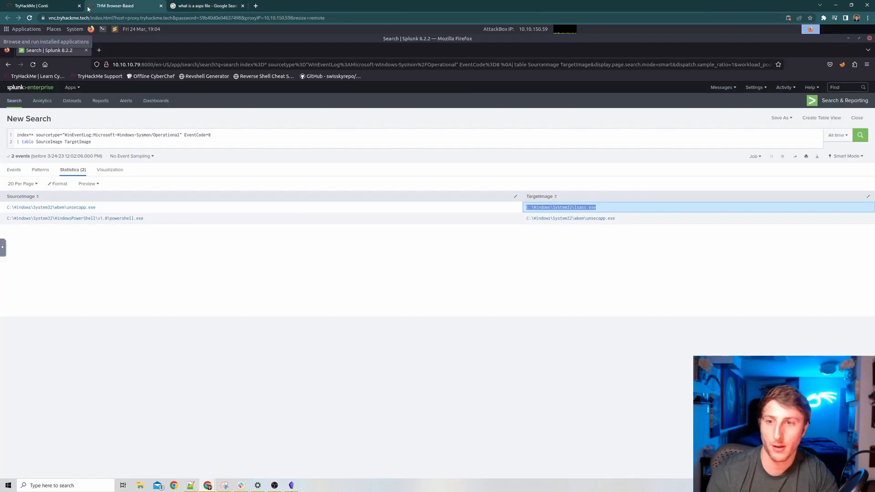
{"action": "left_click", "coordinate": [49, 4]}
{"action": "left_click", "coordinate": [116, 6]}
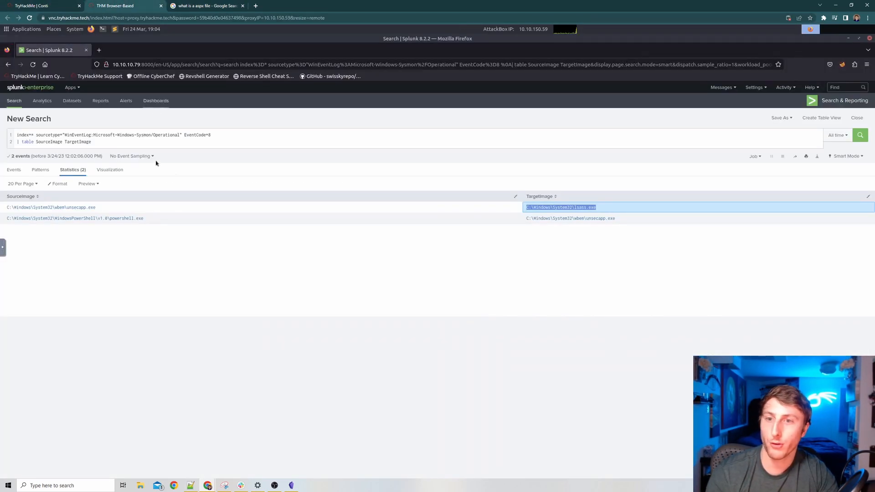
{"action": "left_click_drag", "start_coordinate": [174, 142], "coordinate": [187, 132]}
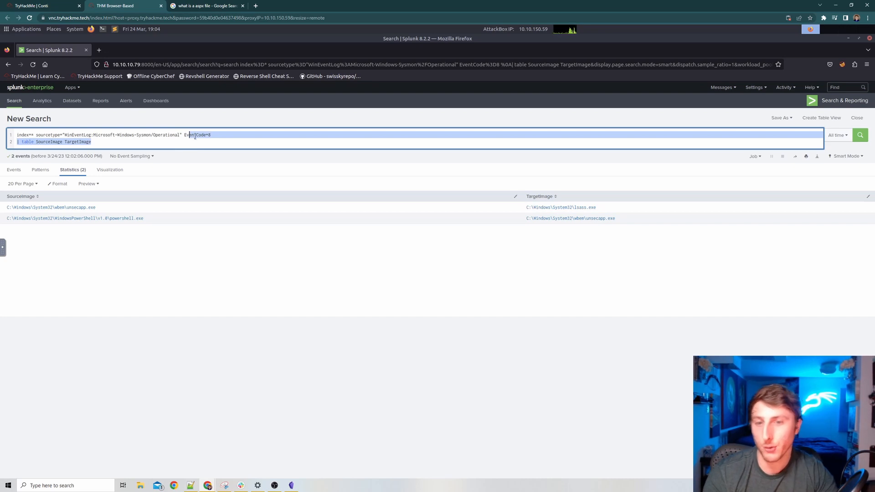
{"action": "key", "text": "BackSpace"}
{"action": "key", "text": "BackSpace"}
{"action": "key", "text": "BackSpace"}
{"action": "key", "text": "BackSpace"}
{"action": "key", "text": "Return"}
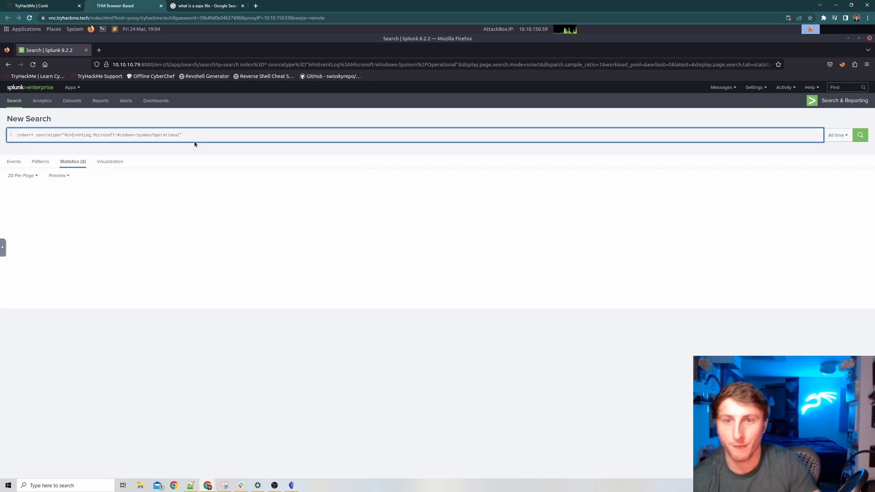
Step: Add the search term aspx after the Sysmon sourcetype, separated by a space, and run the query
{"action": "type", "text": "a"}
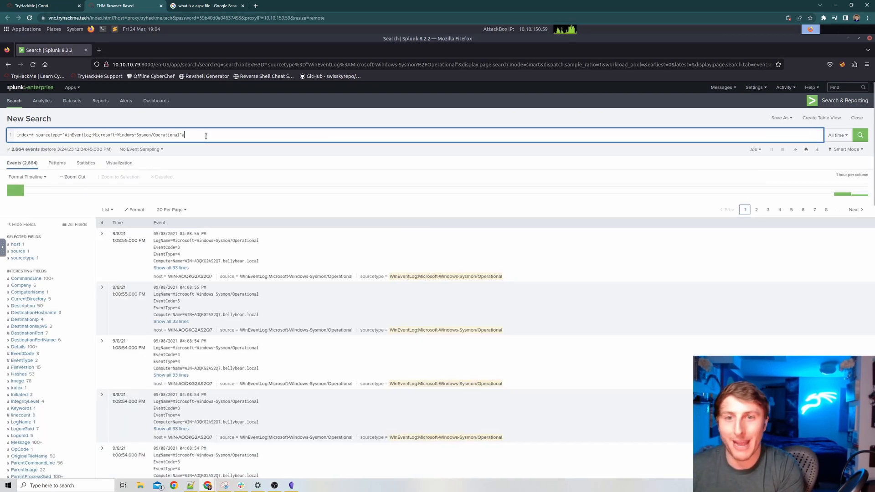
{"action": "type", "text": "spx"}
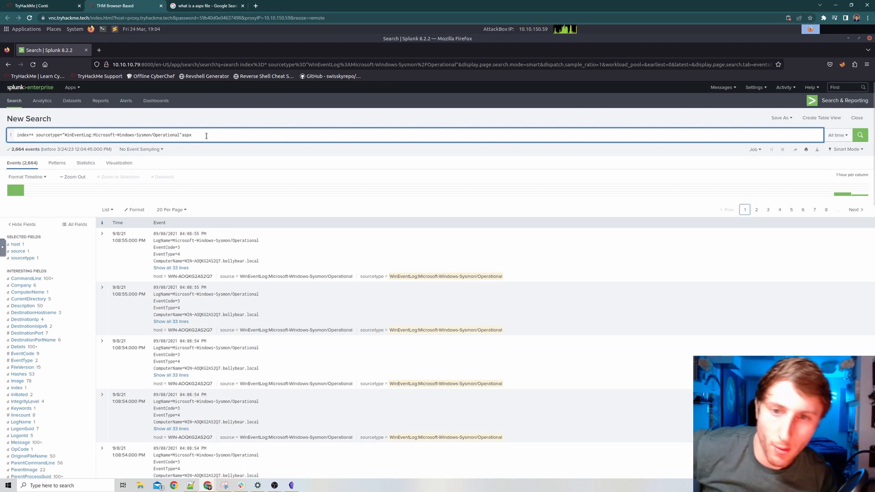
{"action": "left_click", "coordinate": [183, 135]}
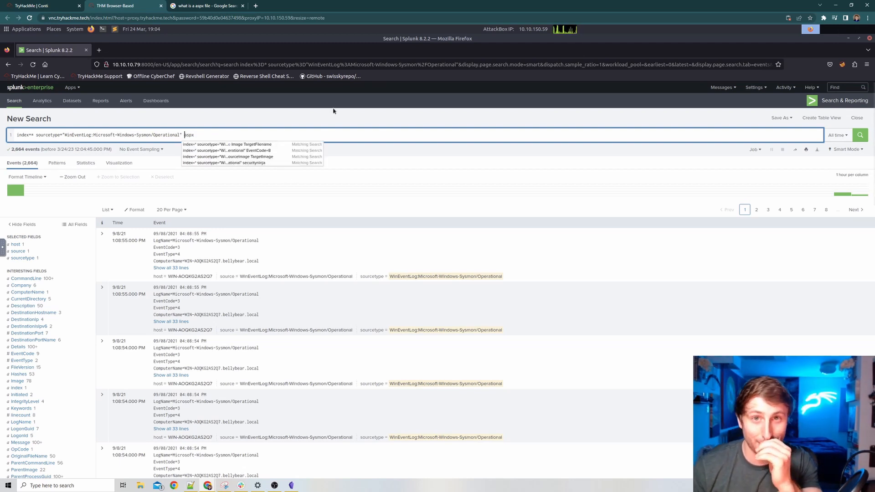
{"action": "key", "text": "Return"}
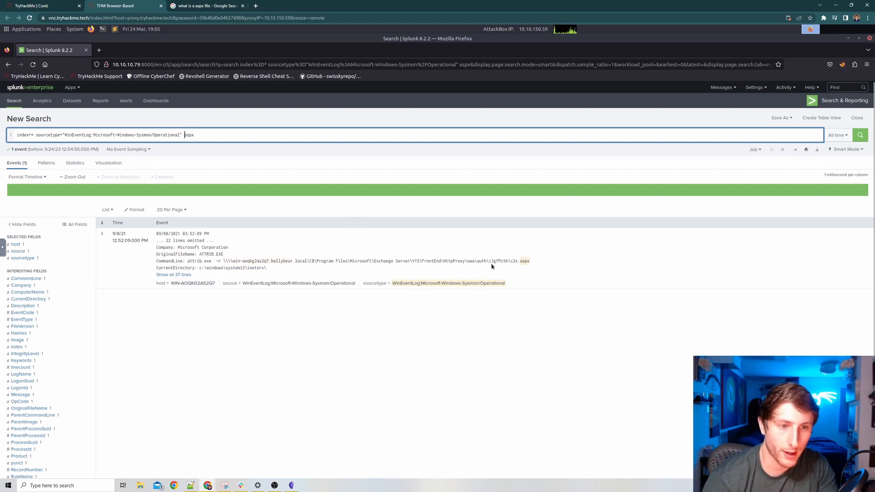
Step: Copy i3gfPctK1c2x.aspx from the event's command line into the TryHackMe web shell answer and submit it
{"action": "left_click_drag", "start_coordinate": [491, 263], "coordinate": [528, 260]}
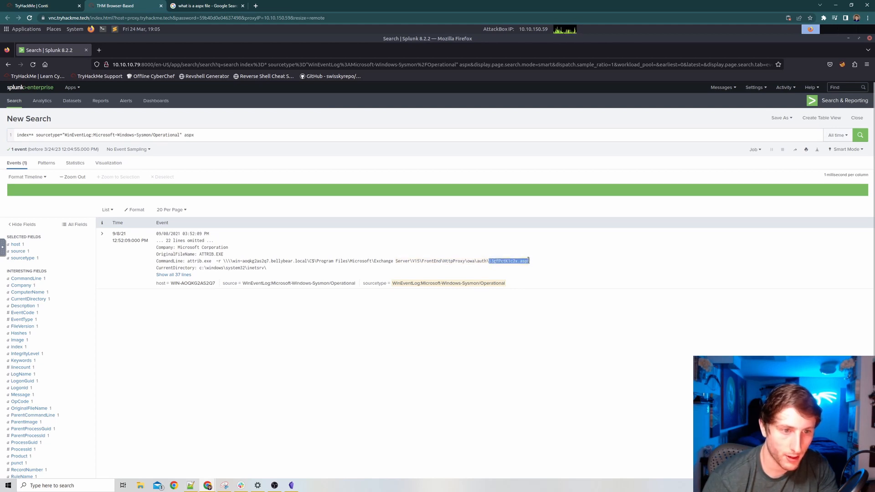
{"action": "right_click", "coordinate": [527, 260]}
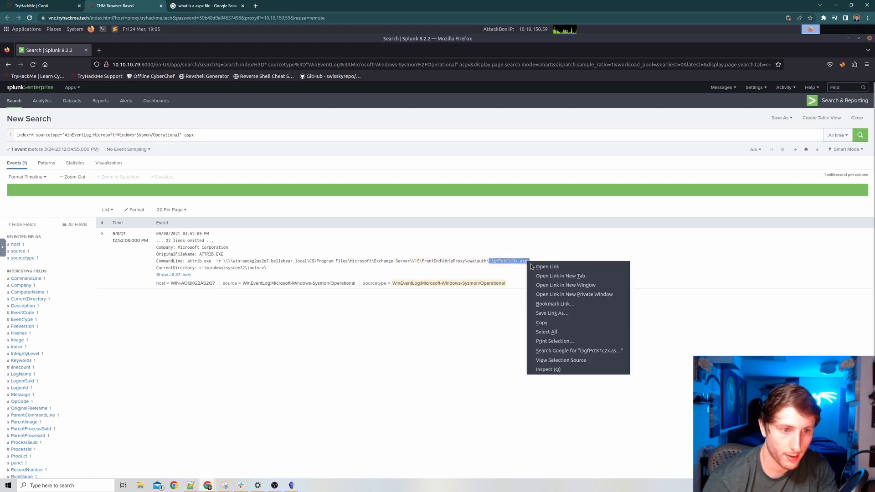
{"action": "left_click", "coordinate": [553, 324]}
{"action": "left_click", "coordinate": [46, 4]}
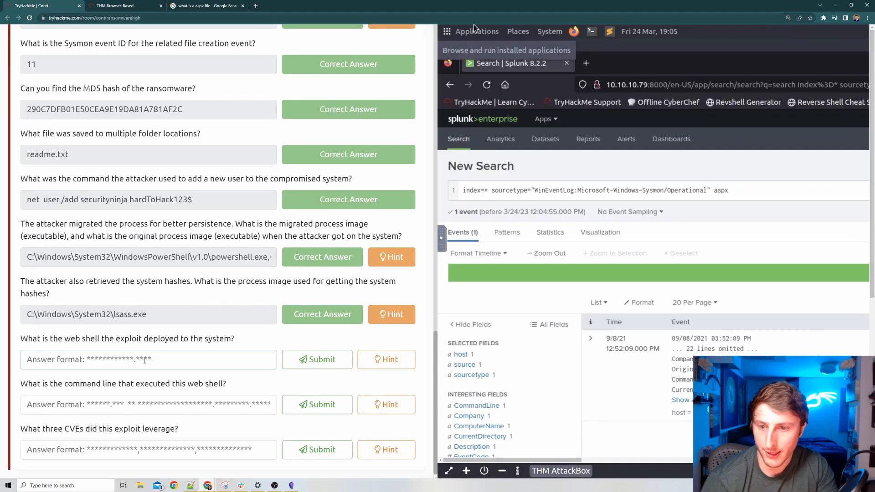
{"action": "right_click", "coordinate": [145, 361]}
{"action": "left_click", "coordinate": [161, 414]}
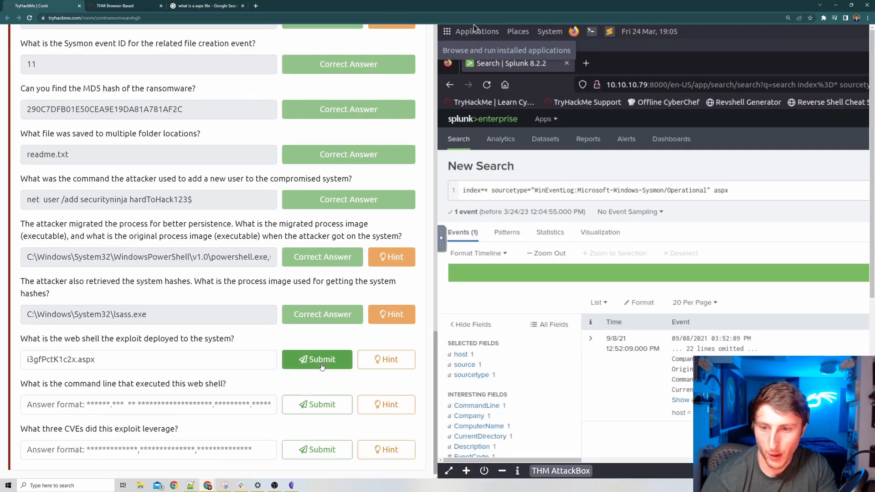
{"action": "left_click", "coordinate": [319, 362]}
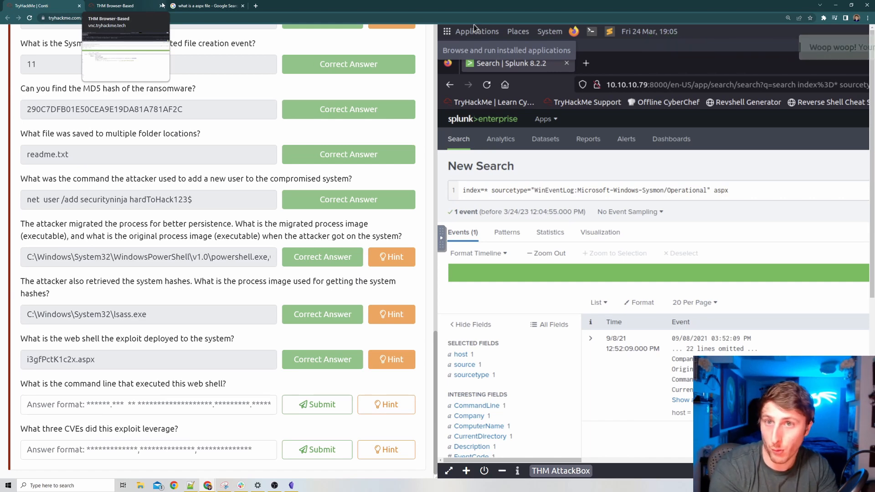
Step: In Splunk, expand the aspx event to all its lines and examine its command line and parent process fields
{"action": "left_click", "coordinate": [137, 6]}
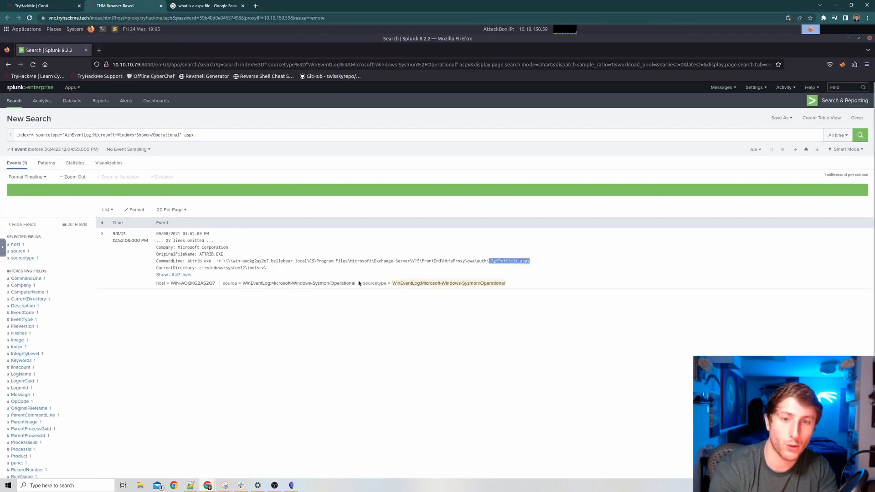
{"action": "left_click", "coordinate": [165, 275]}
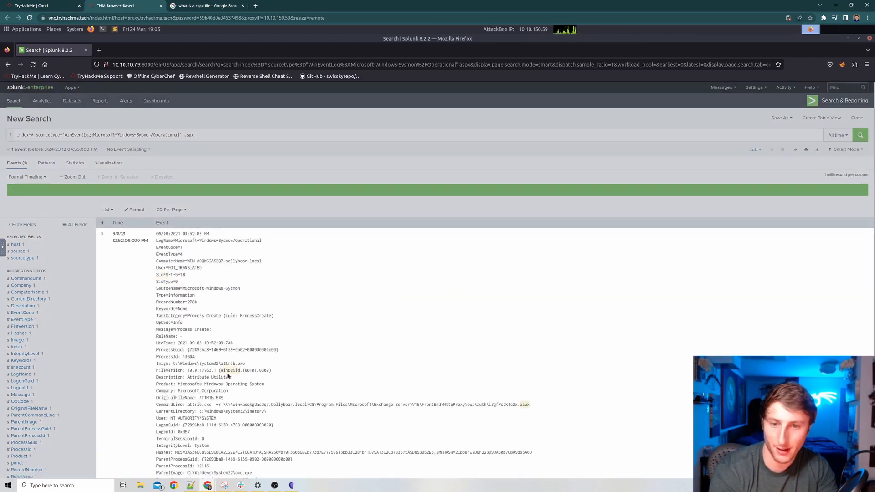
{"action": "scroll", "coordinate": [228, 374], "scroll_direction": "down", "scroll_amount": 3}
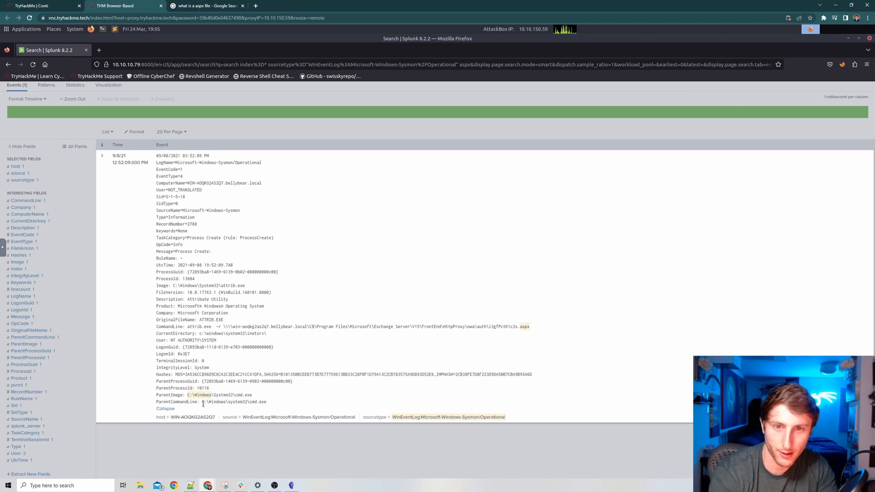
{"action": "left_click", "coordinate": [208, 451]}
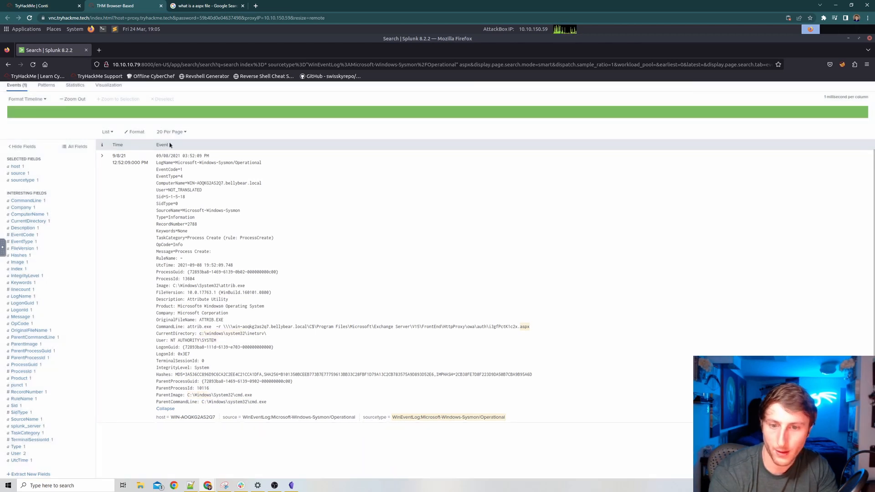
{"action": "left_click", "coordinate": [43, 5]}
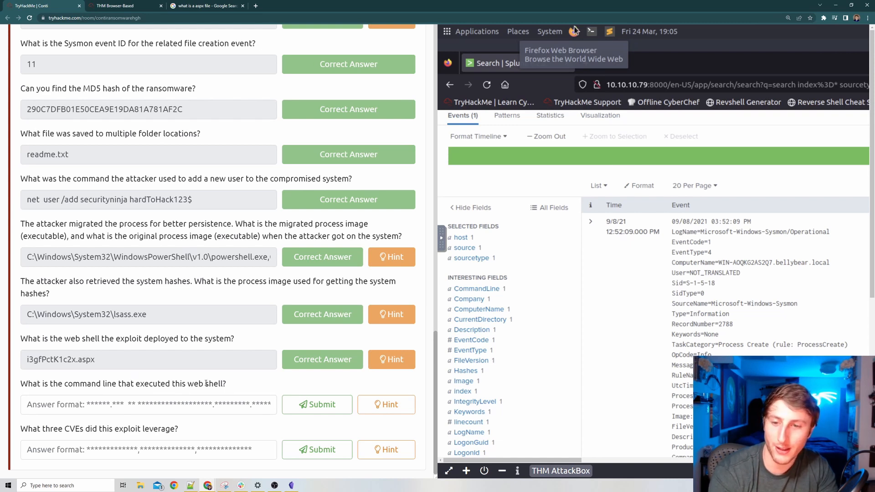
Step: Copy the event's full attrib.exe -r command line, ending in i3gfPctK1c2x.aspx, into the TryHackMe web shell command line answer and submit it
{"action": "left_click", "coordinate": [146, 5]}
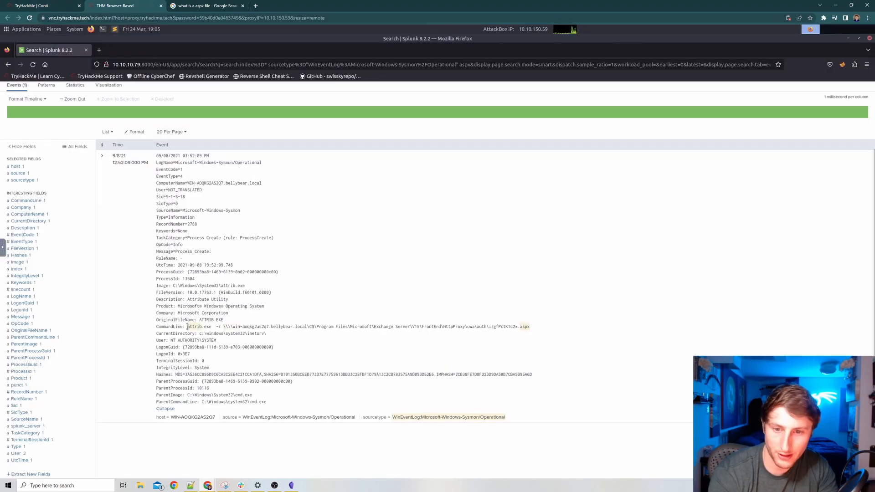
{"action": "left_click_drag", "start_coordinate": [187, 326], "coordinate": [530, 328]}
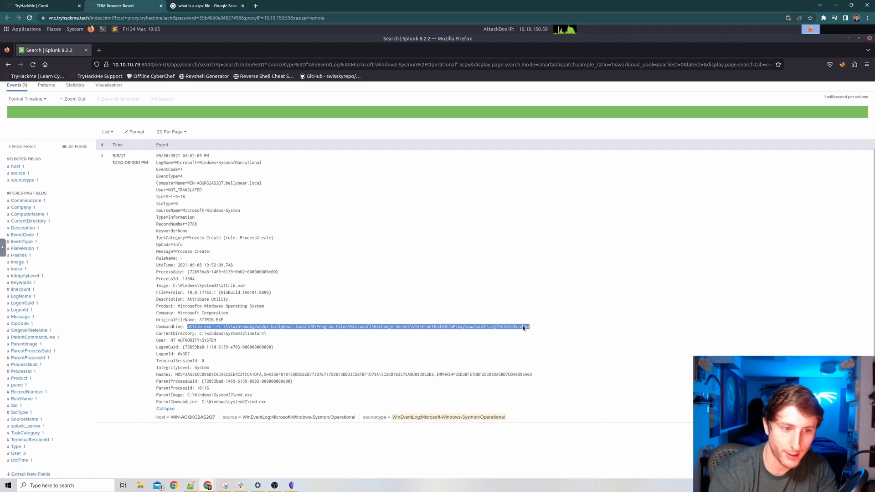
{"action": "right_click", "coordinate": [529, 327]}
{"action": "left_click", "coordinate": [532, 331]}
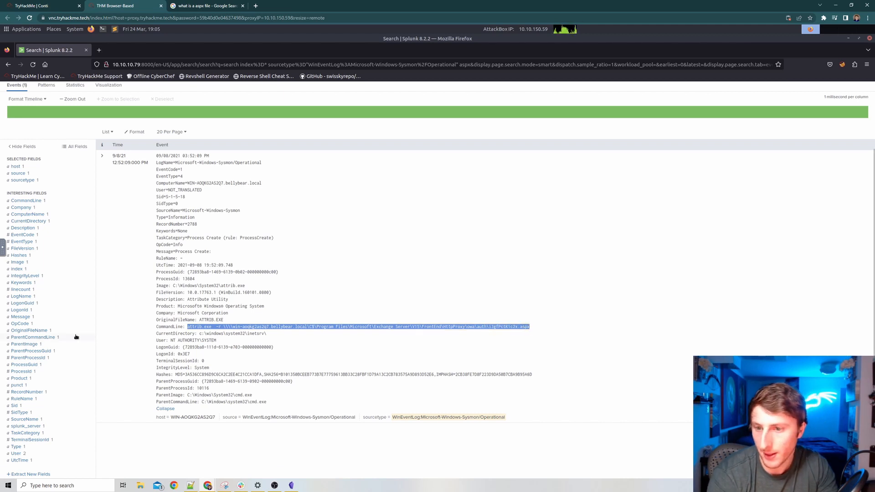
{"action": "left_click", "coordinate": [53, 7]}
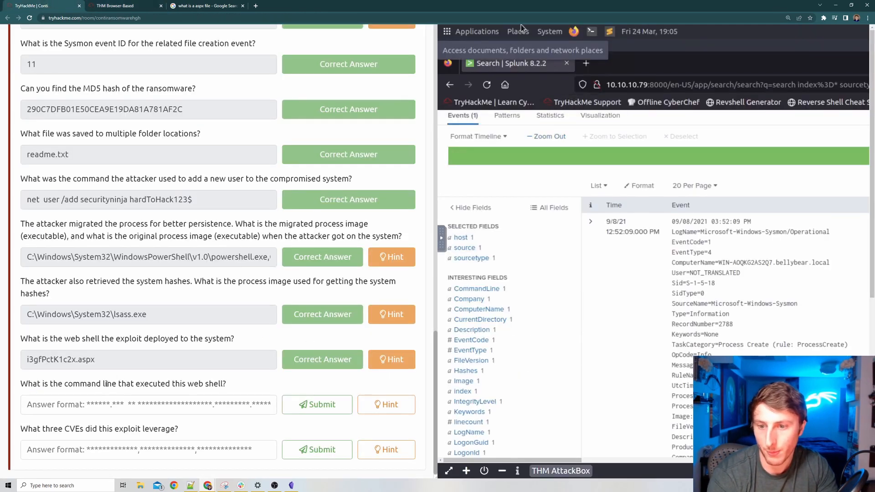
{"action": "left_click", "coordinate": [95, 407]}
{"action": "key", "text": "ctrl+v"}
{"action": "key", "text": "Return"}
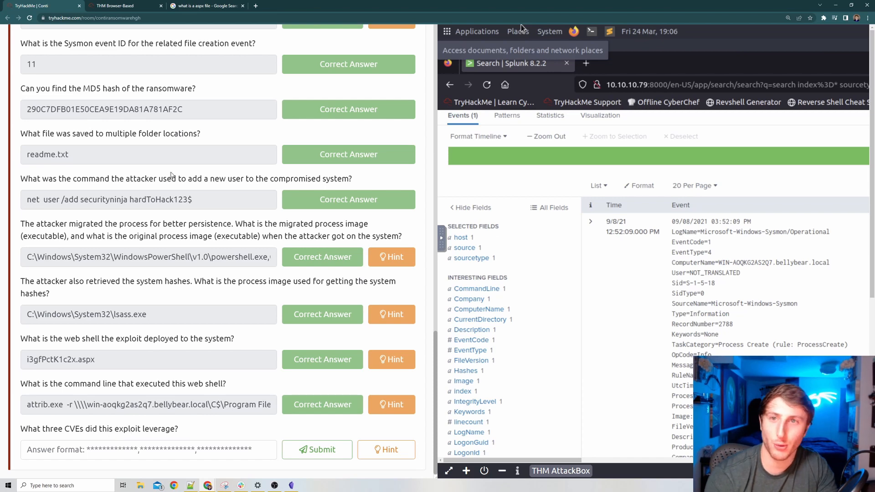
Step: Search Google for "what three cves did conti leverage"
{"action": "left_click", "coordinate": [207, 6]}
{"action": "triple_click", "coordinate": [131, 42]}
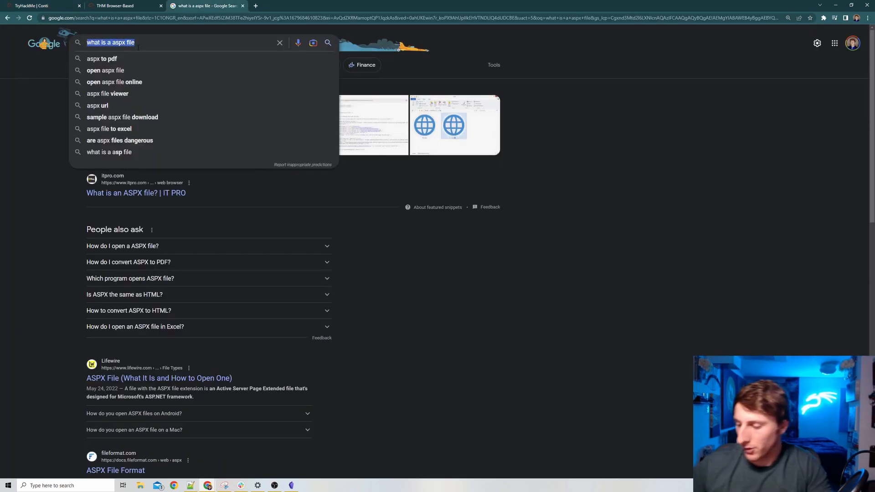
{"action": "left_click", "coordinate": [32, 6]}
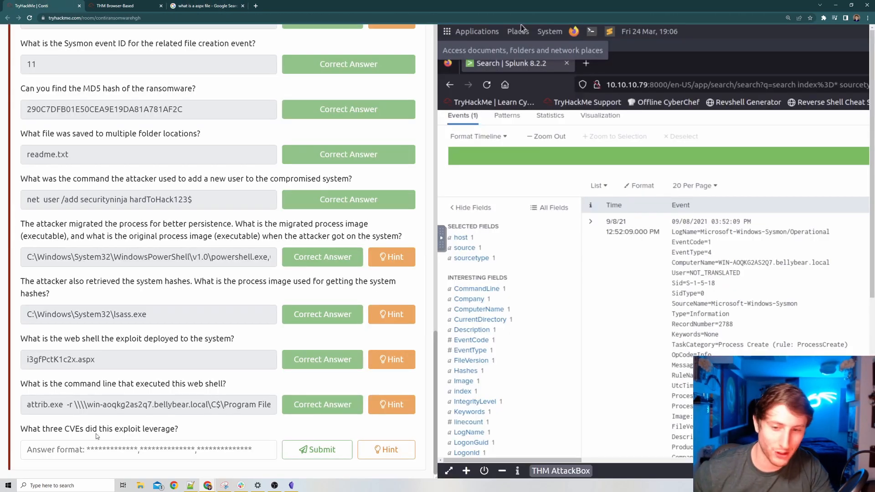
{"action": "left_click", "coordinate": [192, 5]}
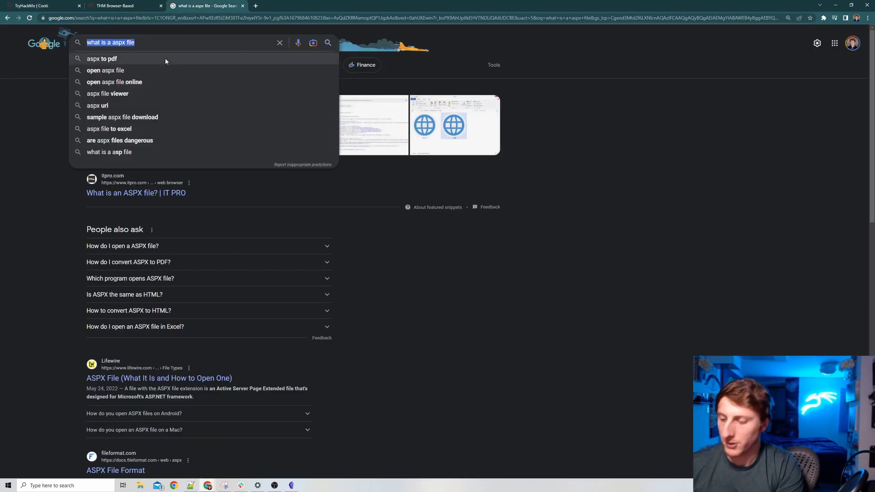
{"action": "type", "text": "what three "}
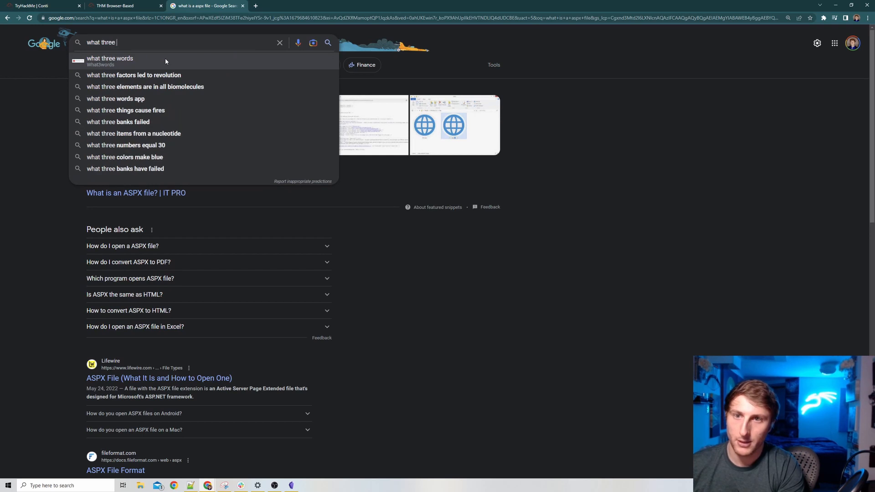
{"action": "type", "text": "cves did "}
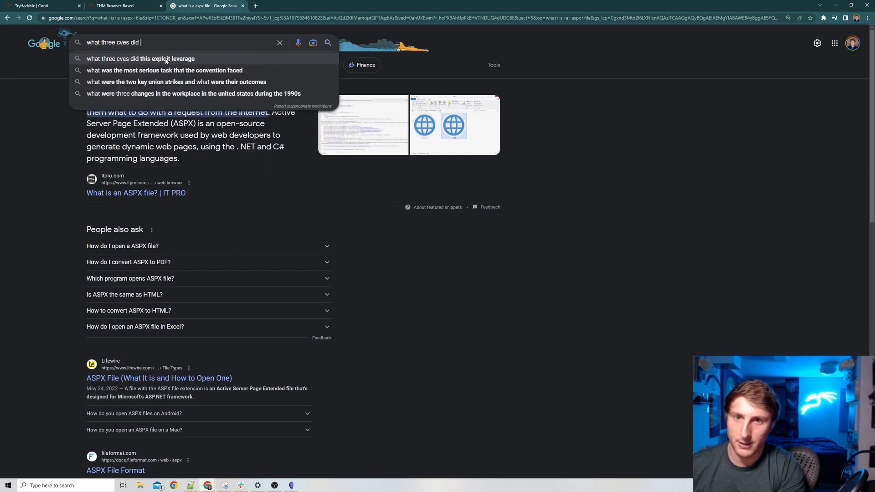
{"action": "type", "text": "conti leverage"}
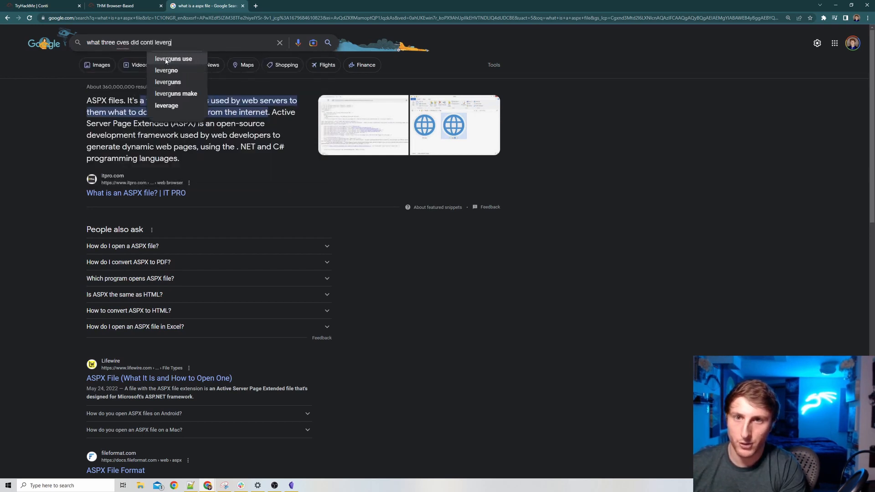
{"action": "key", "text": "Return"}
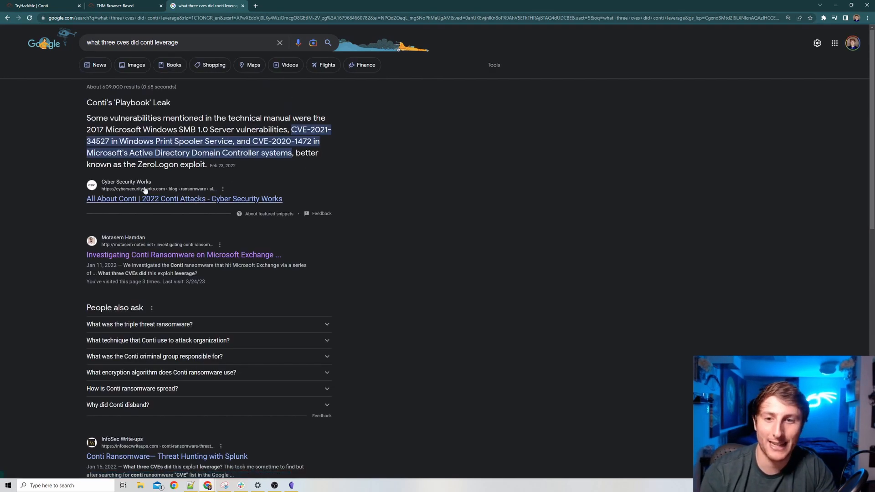
Step: In the image results, preview Cyber Security Works' "Vulnerabilities used by Conti Ransomware" graphic, then open and close its source article
{"action": "left_click", "coordinate": [128, 66]}
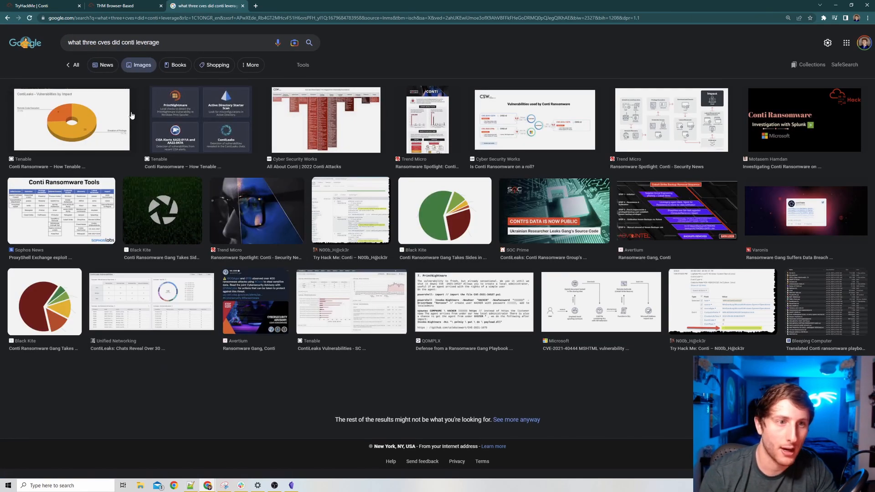
{"action": "left_click", "coordinate": [541, 124]}
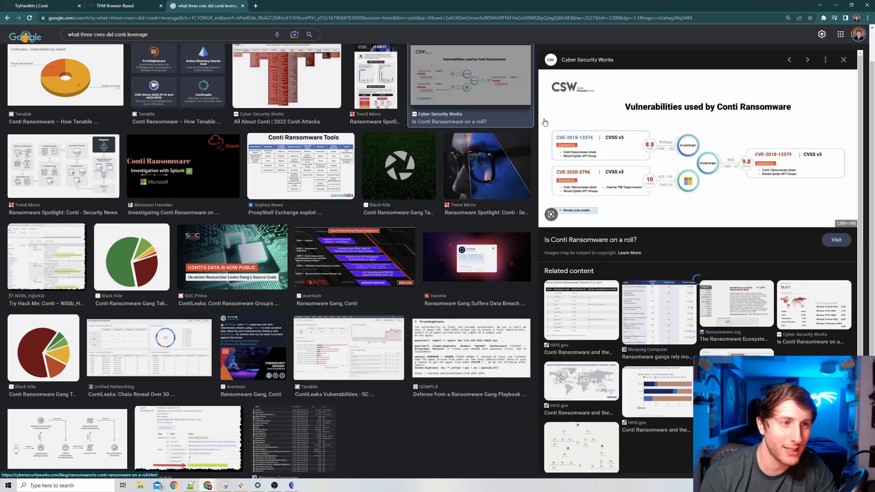
{"action": "left_click", "coordinate": [797, 131]}
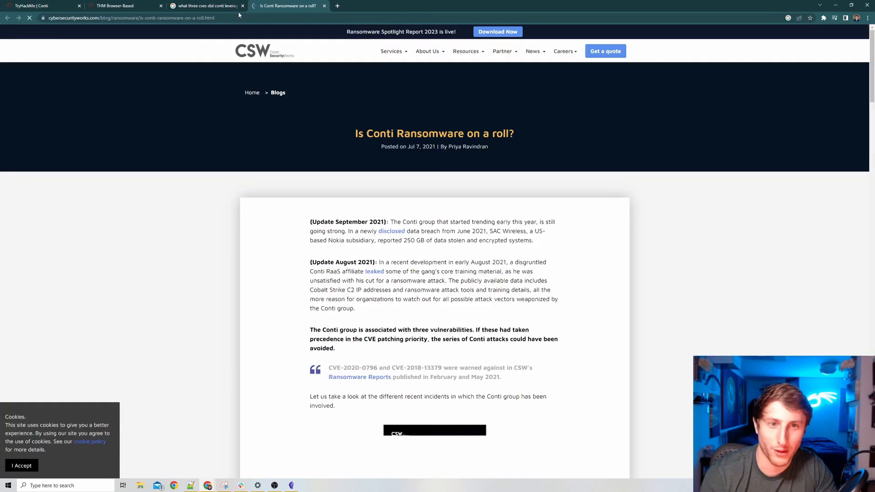
{"action": "left_click", "coordinate": [325, 6]}
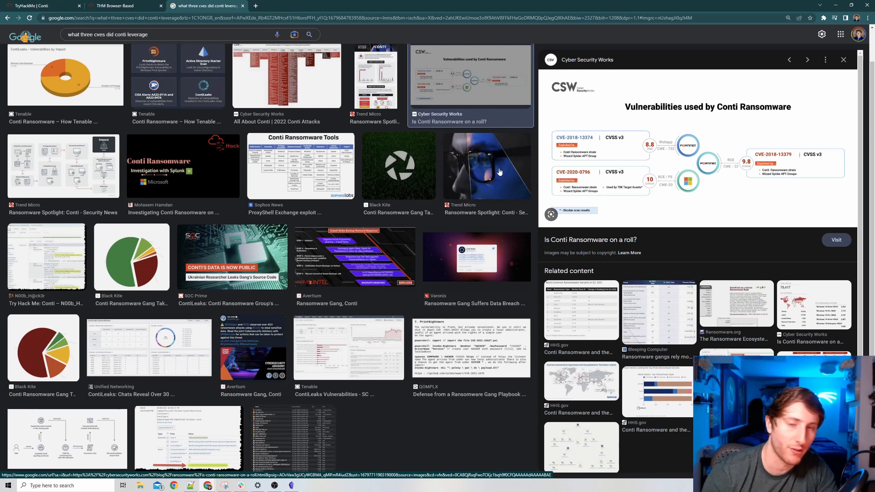
{"action": "left_click", "coordinate": [44, 5]}
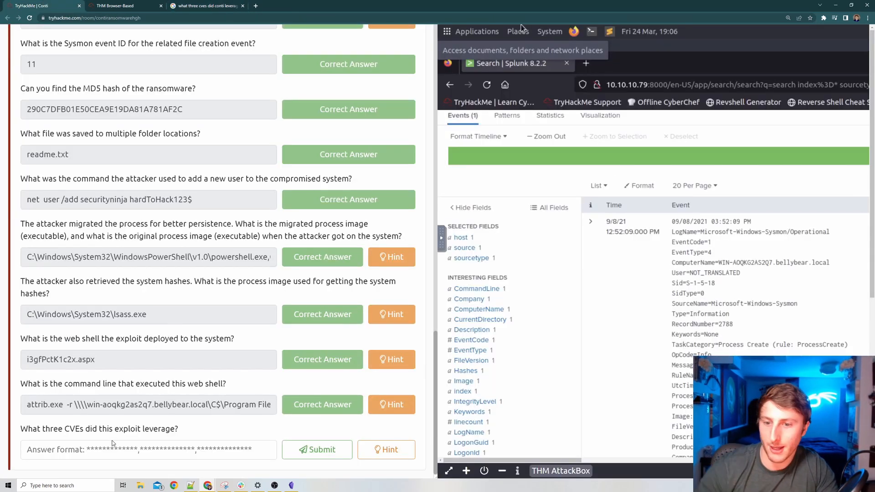
{"action": "left_click", "coordinate": [117, 442]}
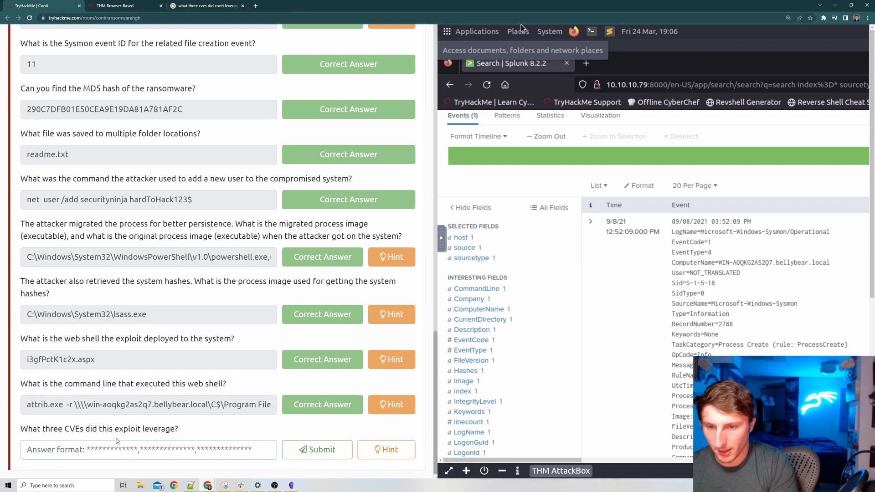
{"action": "type", "text": "CVE-"}
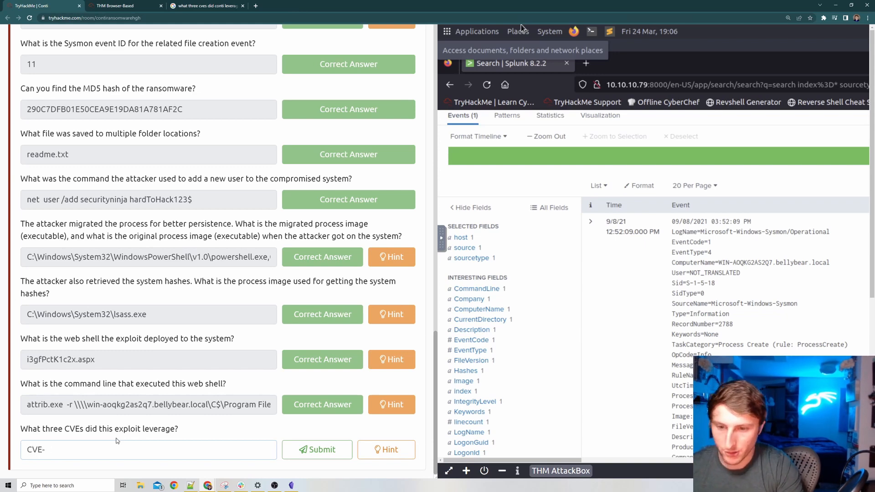
{"action": "left_click", "coordinate": [212, 6]}
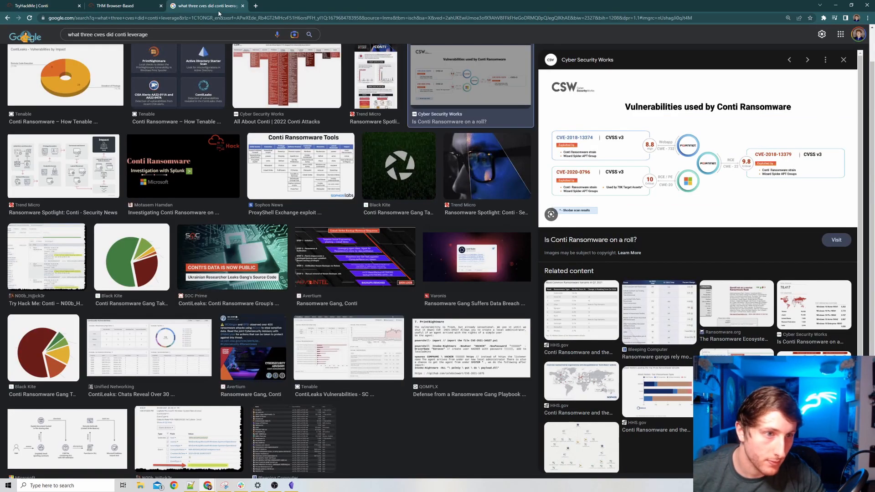
{"action": "left_click", "coordinate": [48, 6]}
{"action": "key", "text": "ctrl+a"}
{"action": "key", "text": "BackSpace"}
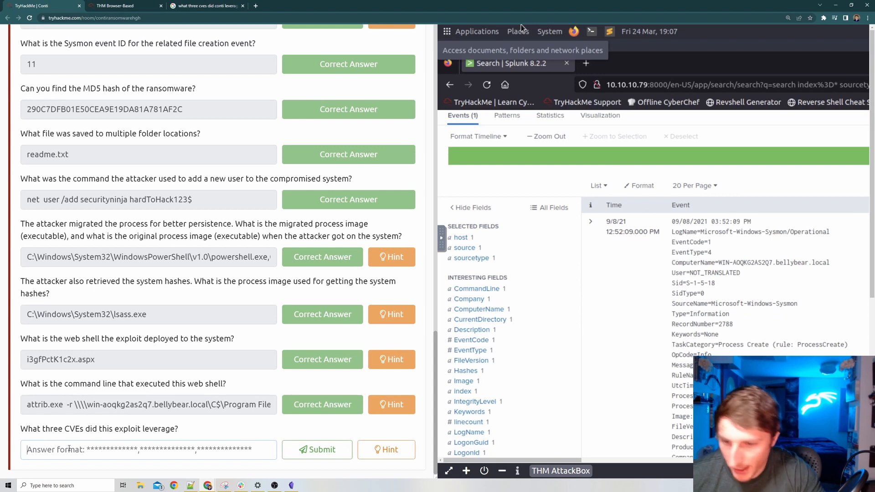
Step: Enter CVE-2018-13374 as the first entry in the three CVEs answer, with the TryHackMe room beside the Google image results
{"action": "type", "text": "CVE-"}
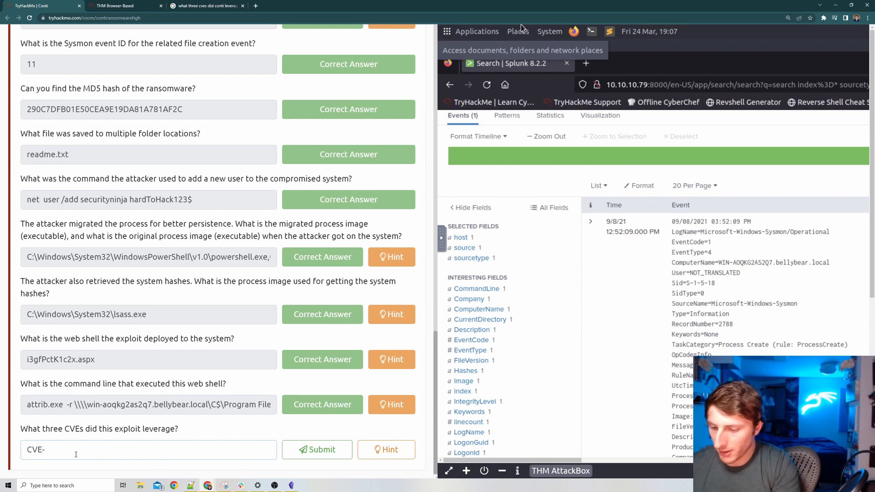
{"action": "type", "text": "2018"}
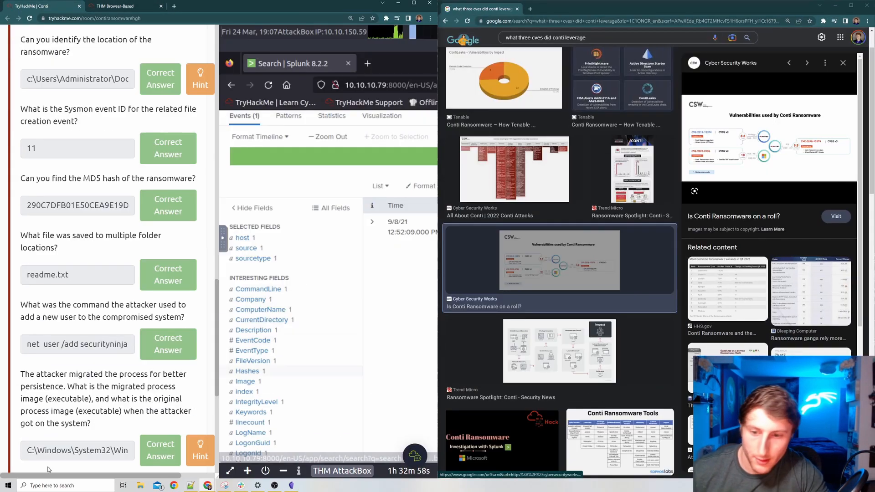
{"action": "scroll", "coordinate": [80, 419], "scroll_direction": "down", "scroll_amount": 5}
{"action": "left_click", "coordinate": [70, 441]}
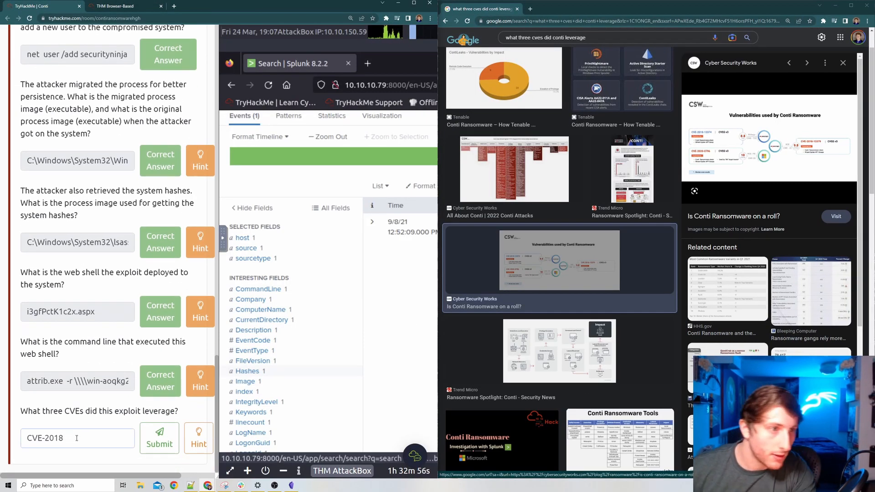
{"action": "type", "text": "-1"}
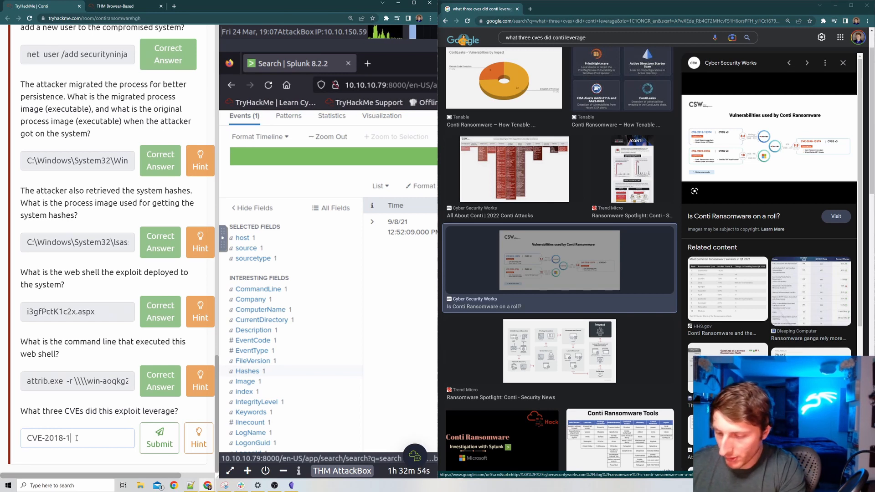
{"action": "type", "text": "3374"}
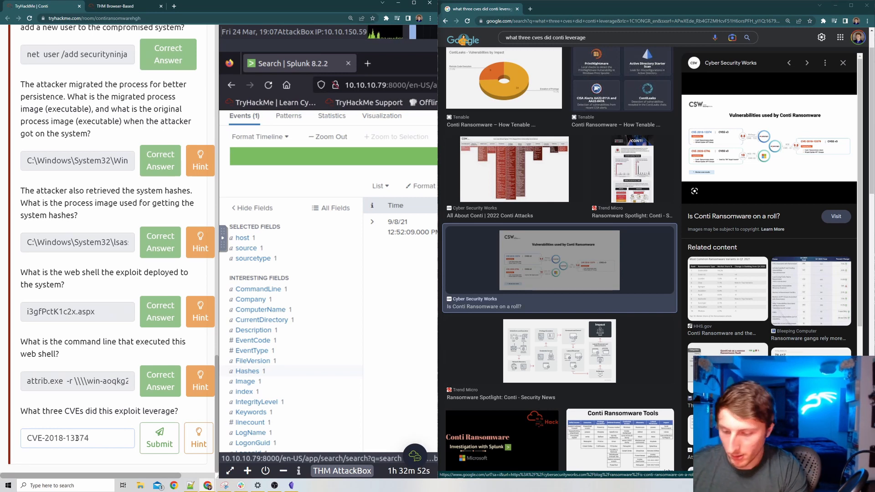
Step: Add CVE-2020-0796 as the second comma-separated entry in the three CVEs answer
{"action": "type", "text": ",CVE"}
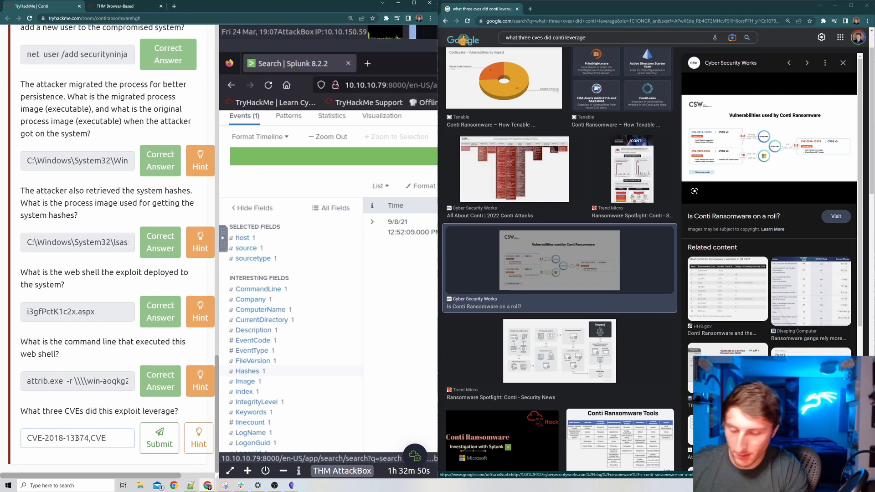
{"action": "type", "text": "-2020-"}
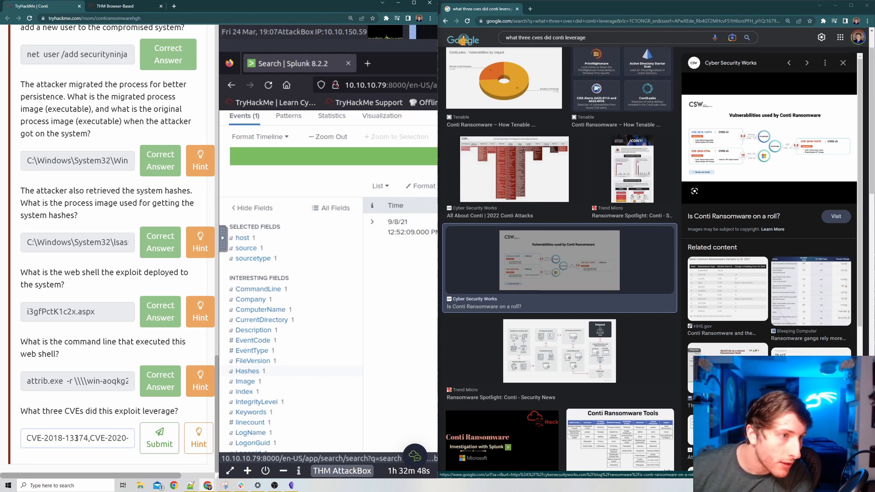
{"action": "type", "text": "07"}
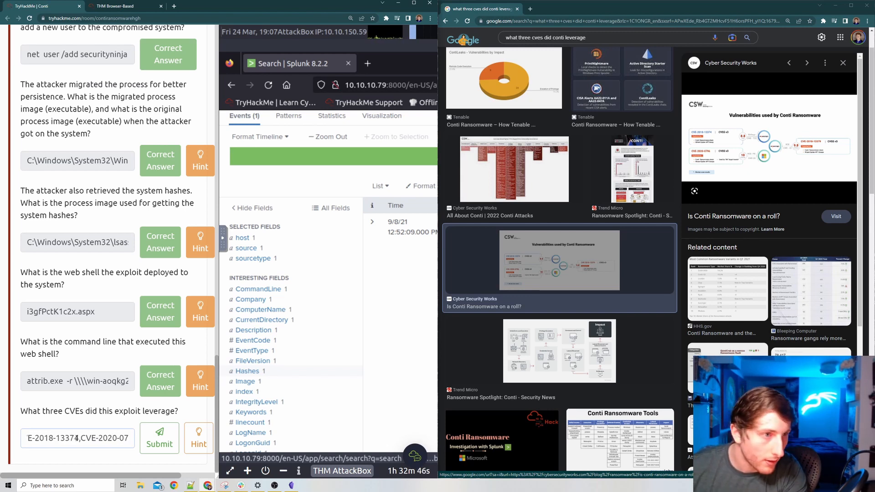
{"action": "type", "text": "96"}
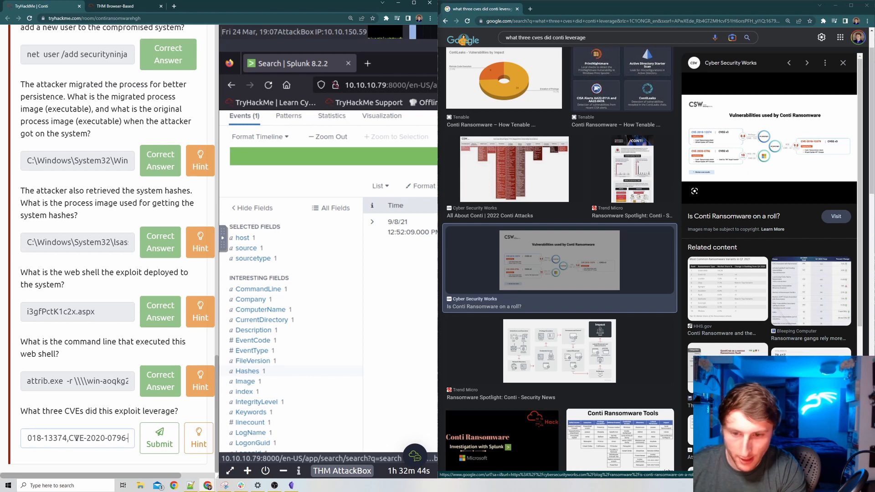
{"action": "type", "text": ","}
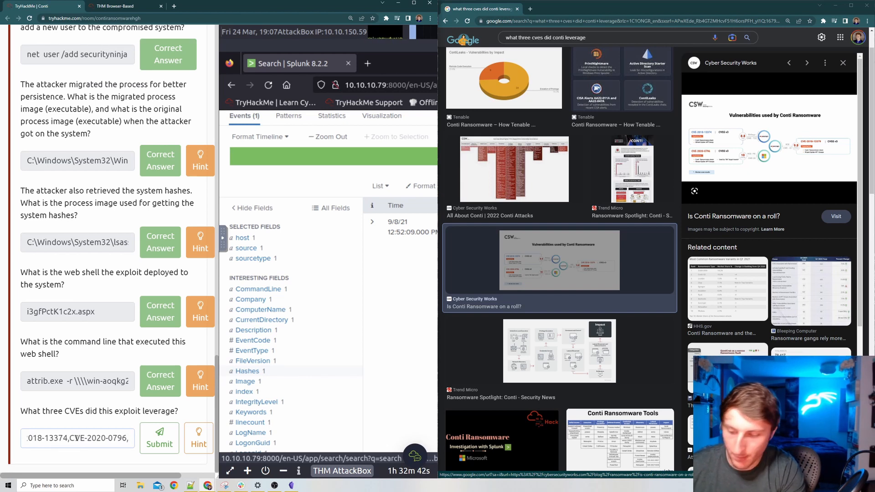
Step: Add CVE-2018-13379 as the third entry in the three CVEs answer and submit it
{"action": "type", "text": "CVE-"}
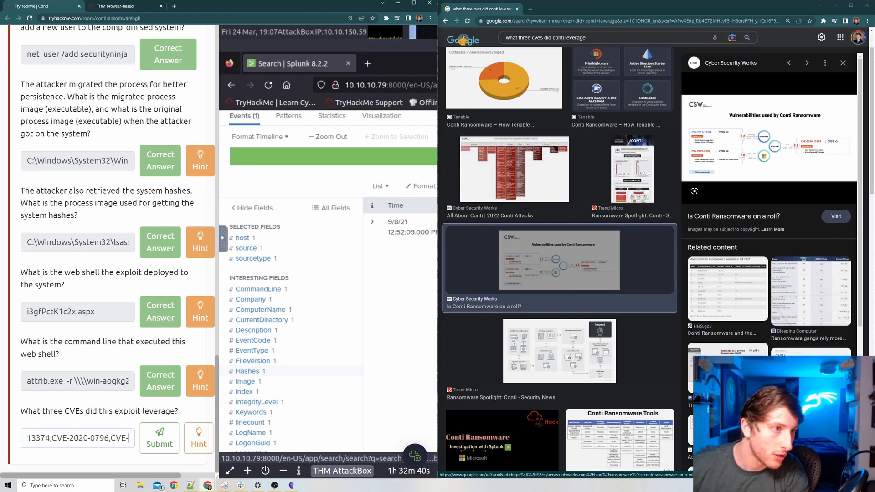
{"action": "type", "text": "2018"}
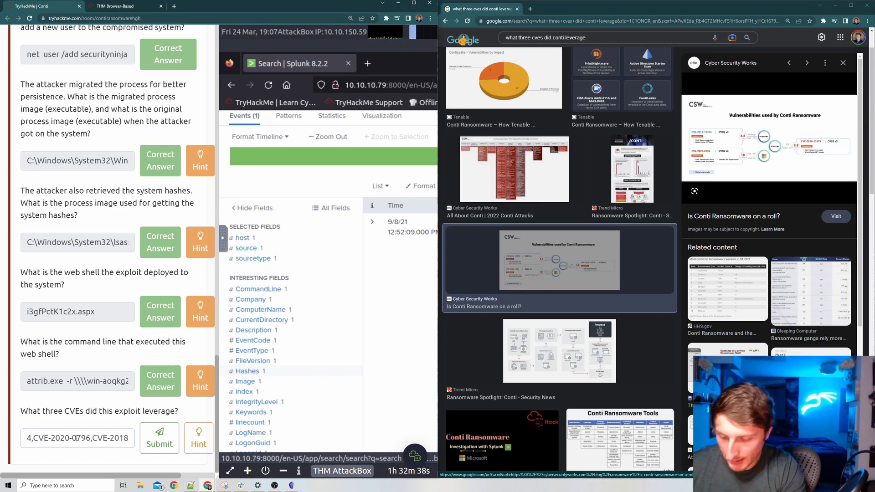
{"action": "type", "text": "-"}
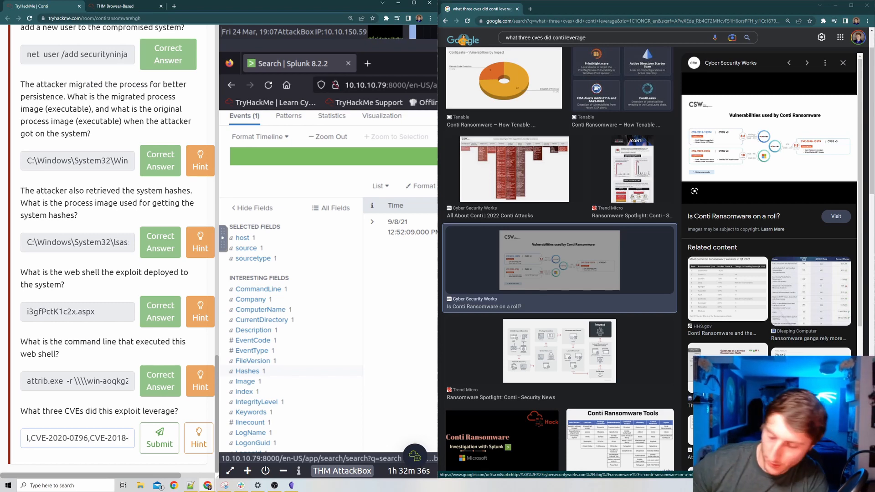
{"action": "type", "text": "13379"}
{"action": "key", "text": "Return"}
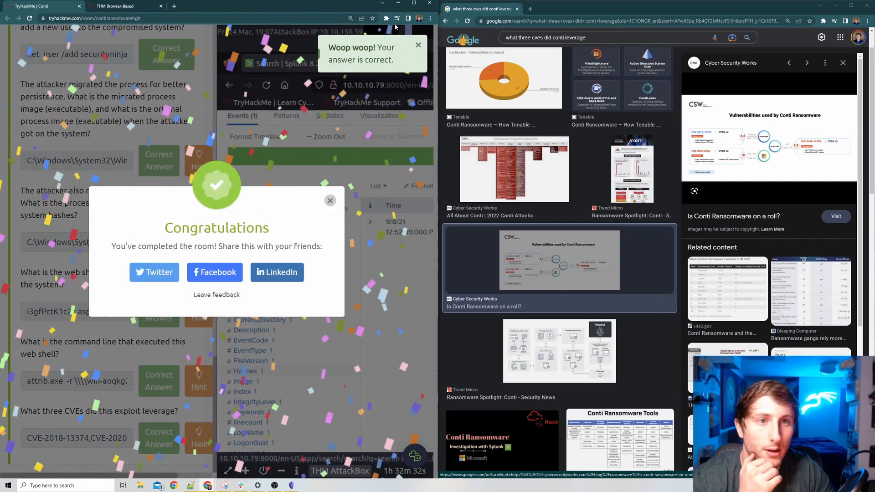
Step: Maximize the TryHackMe window and review the Task 2 scenario and all its submitted answers
{"action": "left_click", "coordinate": [414, 3]}
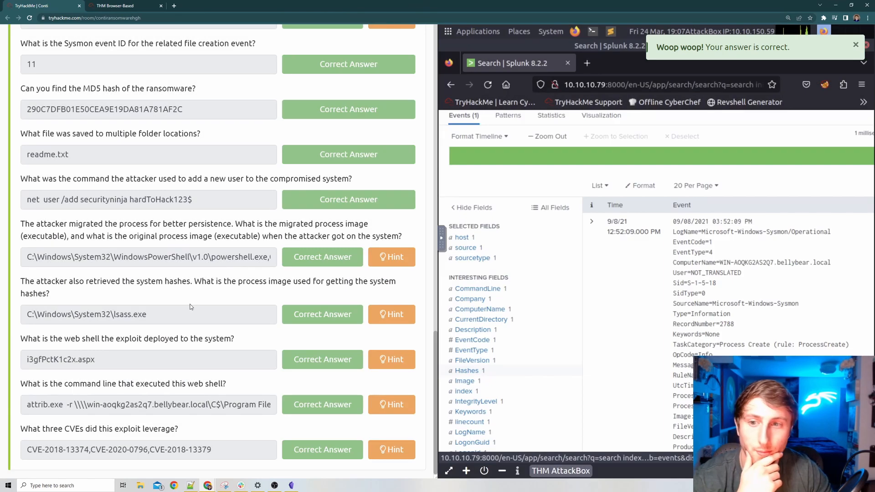
{"action": "scroll", "coordinate": [179, 322], "scroll_direction": "up", "scroll_amount": 3}
{"action": "scroll", "coordinate": [185, 322], "scroll_direction": "up", "scroll_amount": 10}
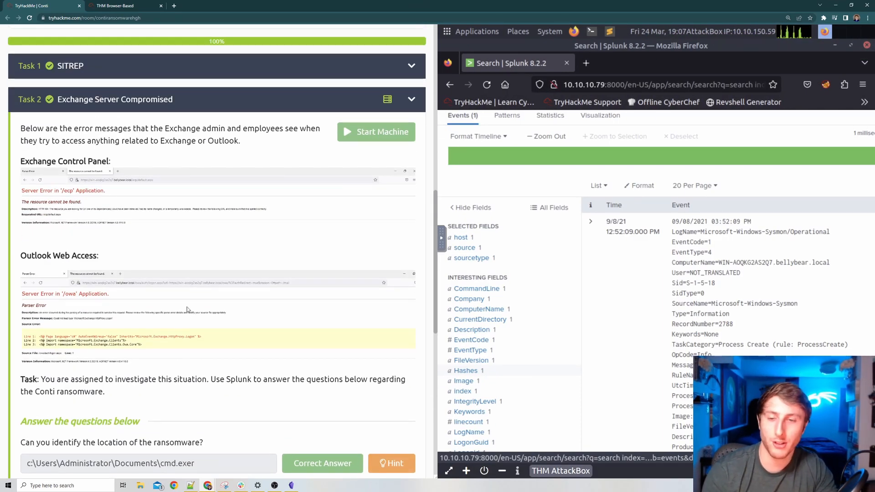
{"action": "scroll", "coordinate": [182, 304], "scroll_direction": "down", "scroll_amount": 7}
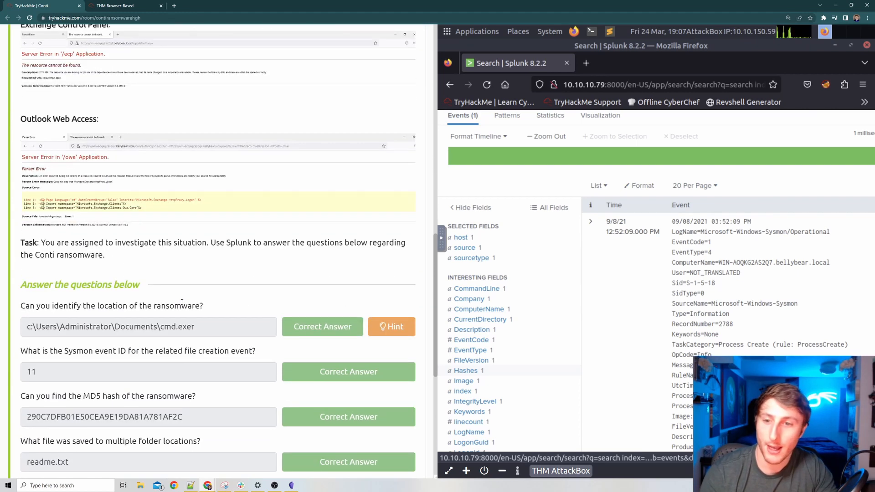
{"action": "scroll", "coordinate": [182, 304], "scroll_direction": "up", "scroll_amount": 1}
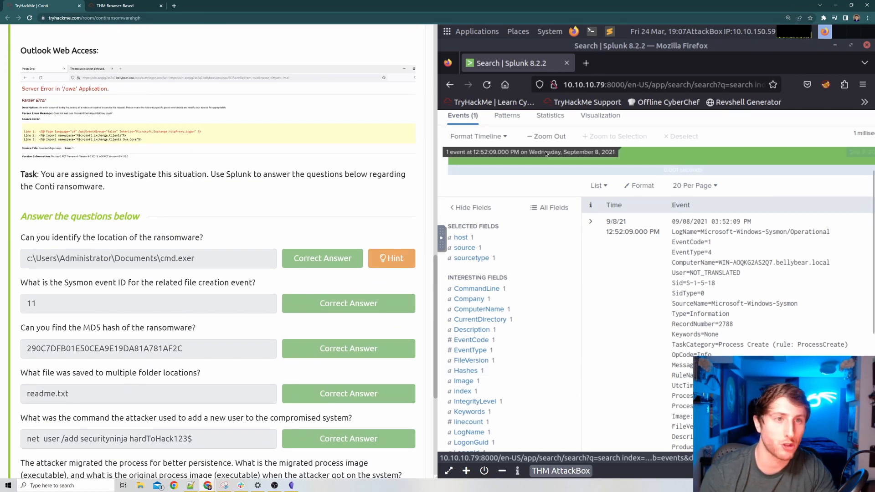
{"action": "scroll", "coordinate": [244, 239], "scroll_direction": "down", "scroll_amount": 1}
{"action": "scroll", "coordinate": [245, 238], "scroll_direction": "down", "scroll_amount": 2}
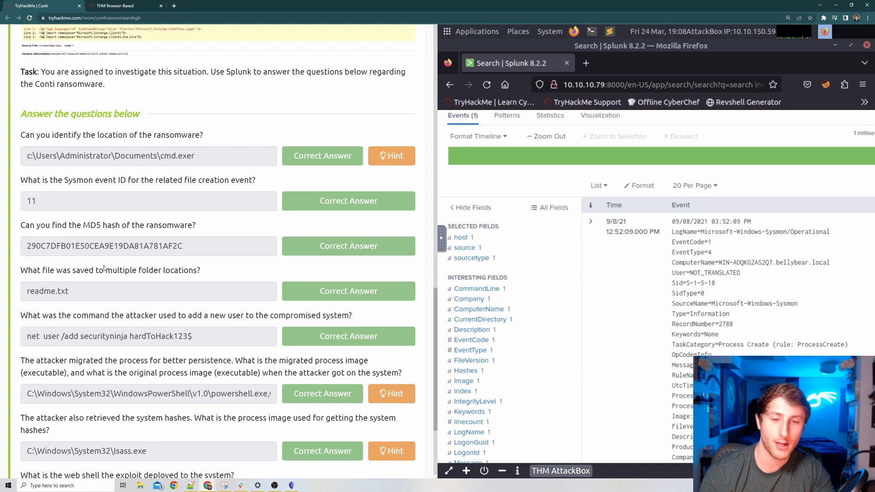
{"action": "scroll", "coordinate": [108, 267], "scroll_direction": "down", "scroll_amount": 1}
{"action": "scroll", "coordinate": [108, 266], "scroll_direction": "down", "scroll_amount": 3}
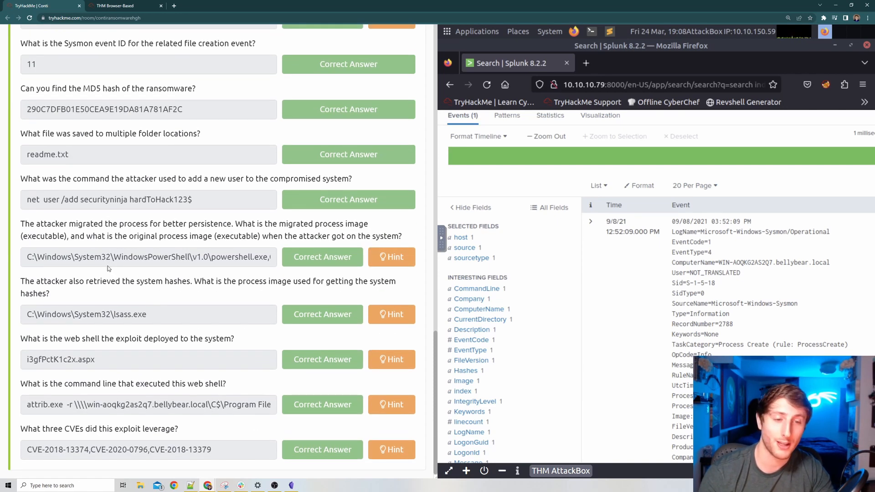